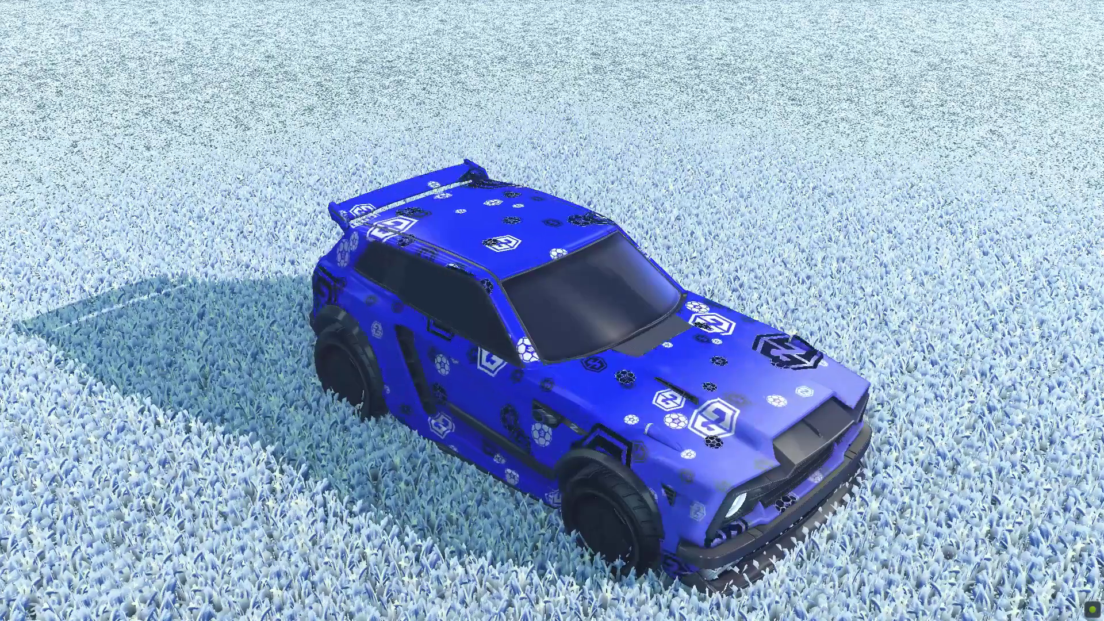
In AlphaConsole cosmetics, preview the Decal2, DecalBlendNoise, Detail1, Detail2, FX*Noise and Diffuse textures.
{"action": "mouse_move", "coordinate": [586, 246]}
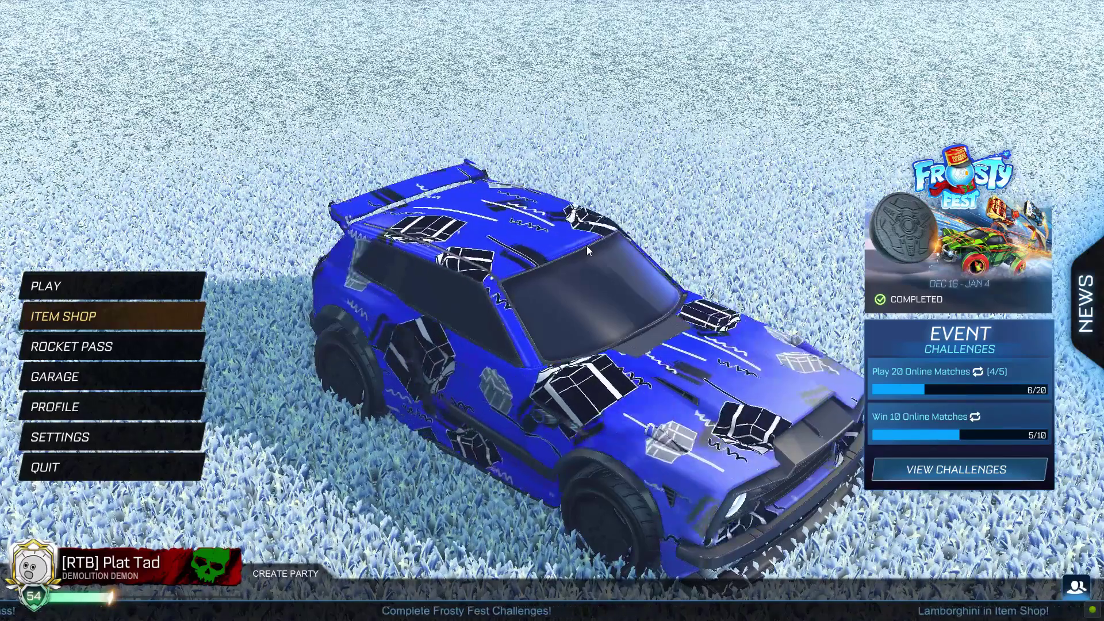
{"action": "key", "text": "F3"}
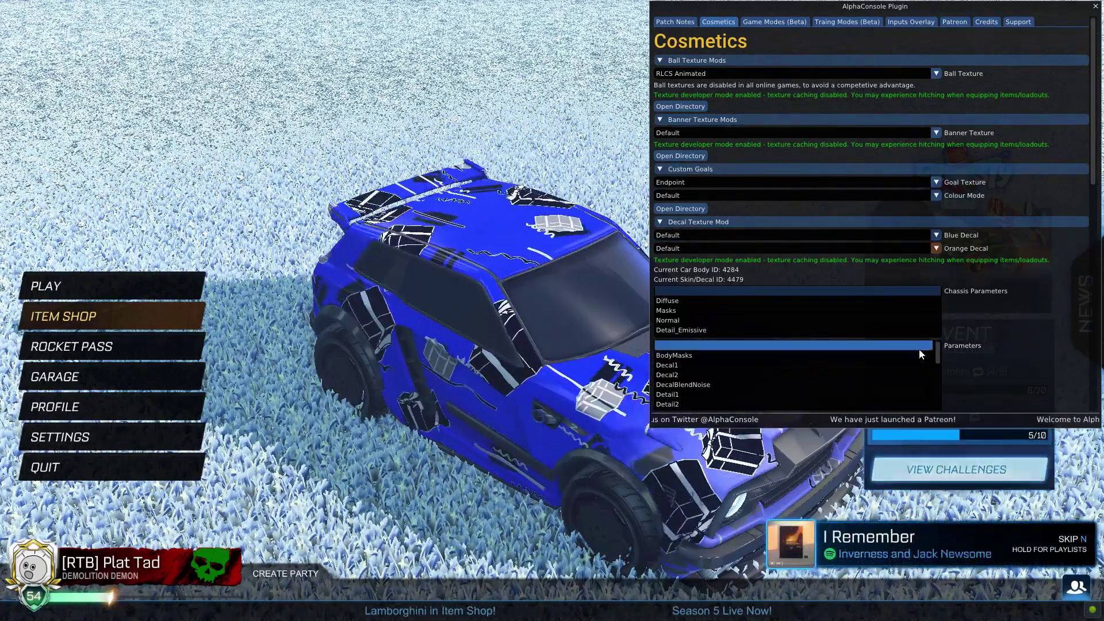
{"action": "scroll", "coordinate": [967, 352], "scroll_direction": "down", "scroll_amount": 1}
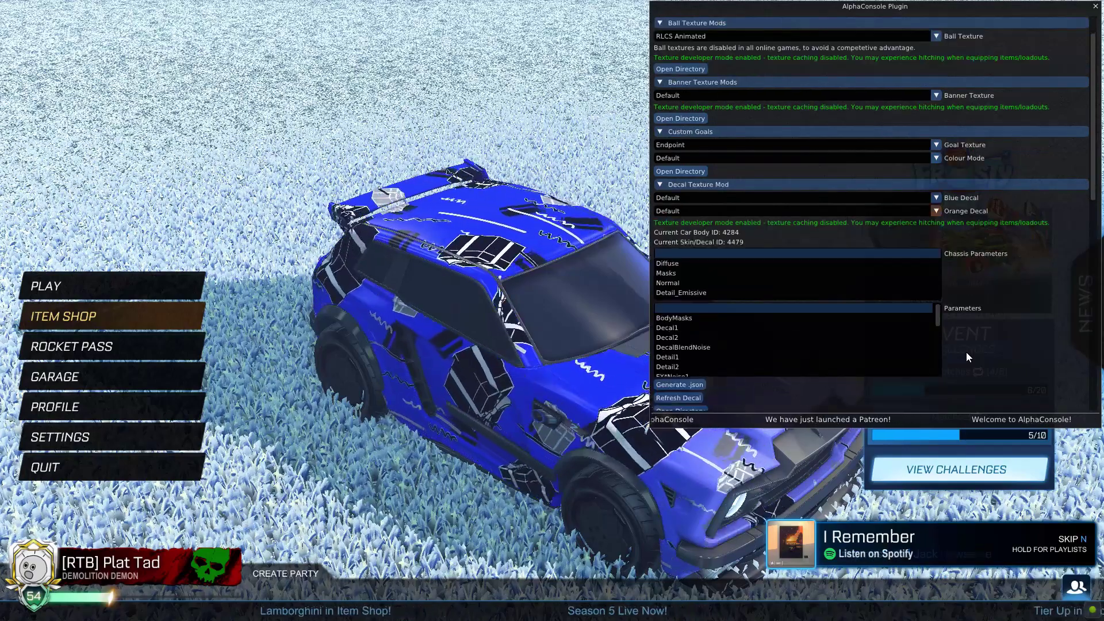
{"action": "left_click", "coordinate": [868, 317]}
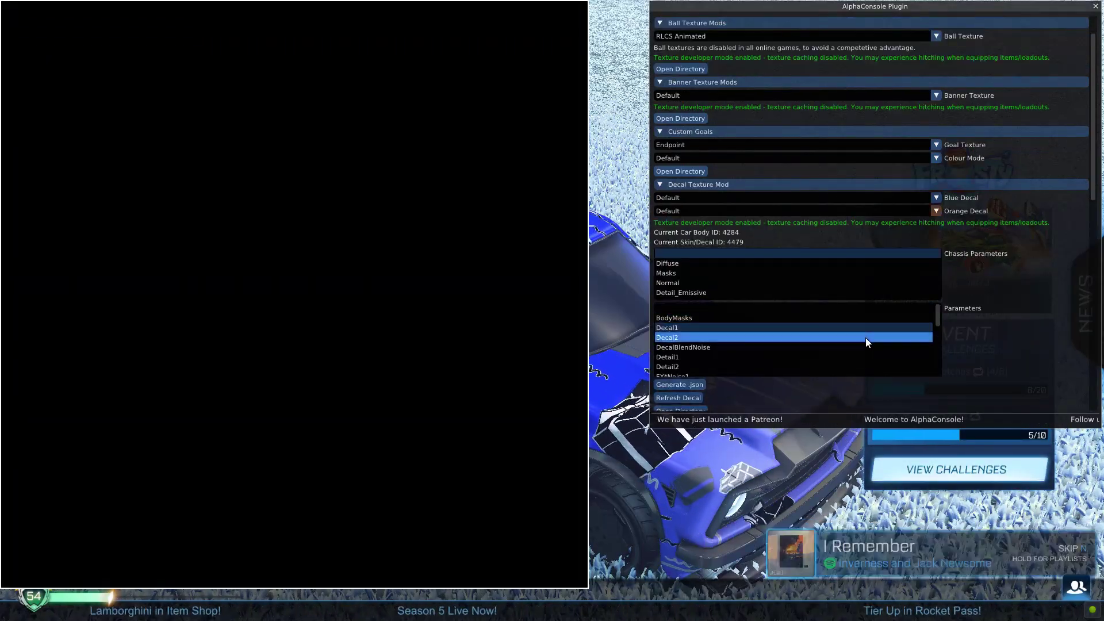
{"action": "left_click", "coordinate": [870, 348]}
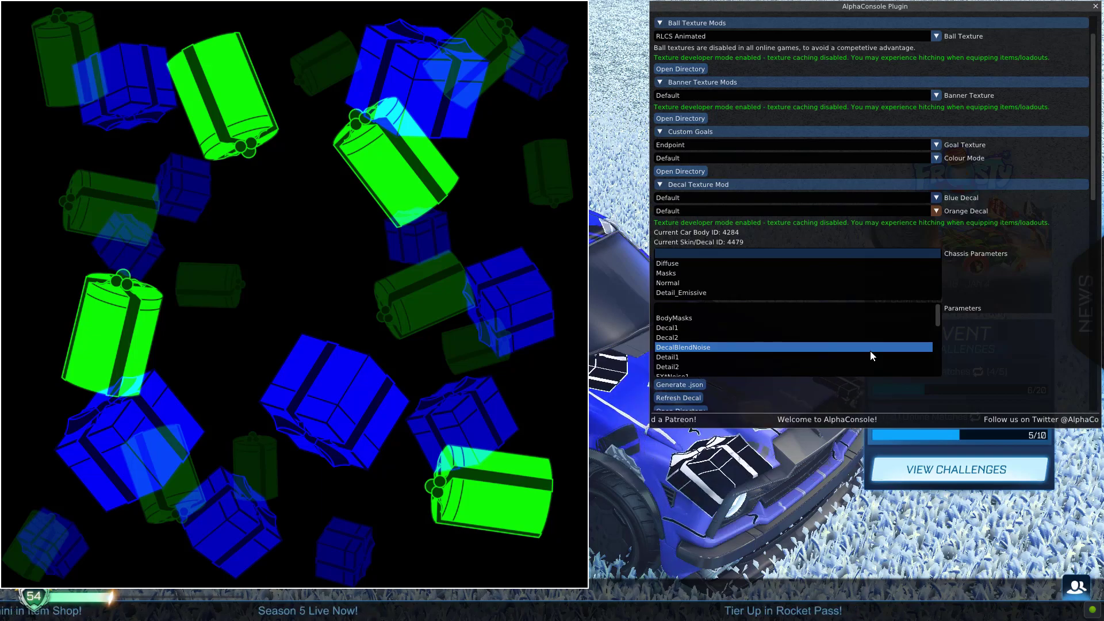
{"action": "left_click", "coordinate": [849, 358]}
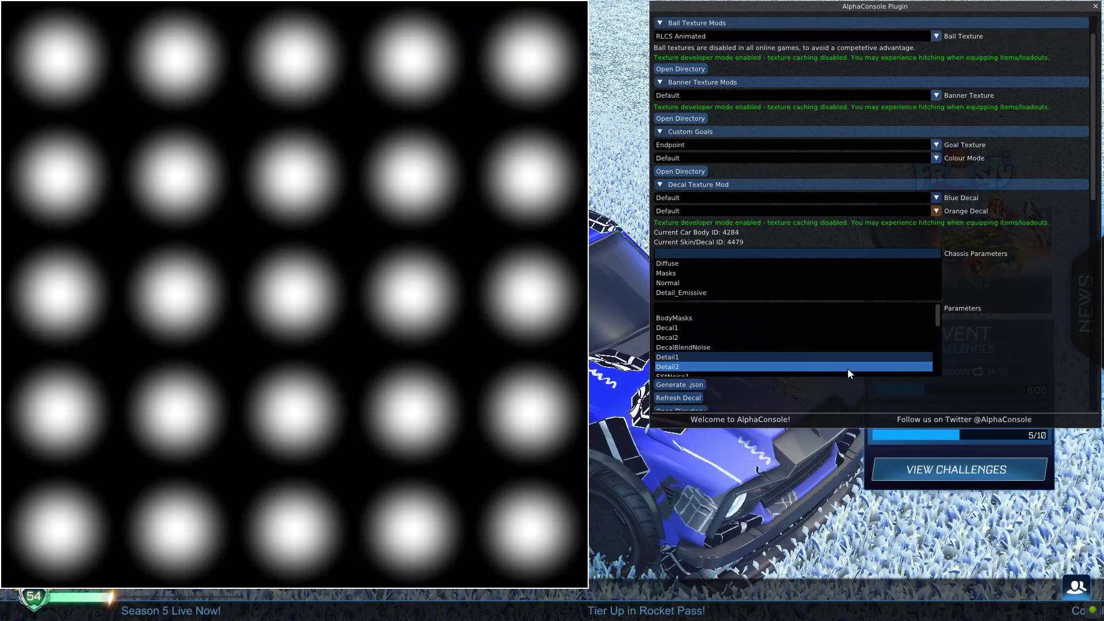
{"action": "left_click", "coordinate": [848, 368]}
{"action": "scroll", "coordinate": [839, 356], "scroll_direction": "down", "scroll_amount": 2}
{"action": "left_click", "coordinate": [828, 339]}
{"action": "left_click", "coordinate": [825, 350]}
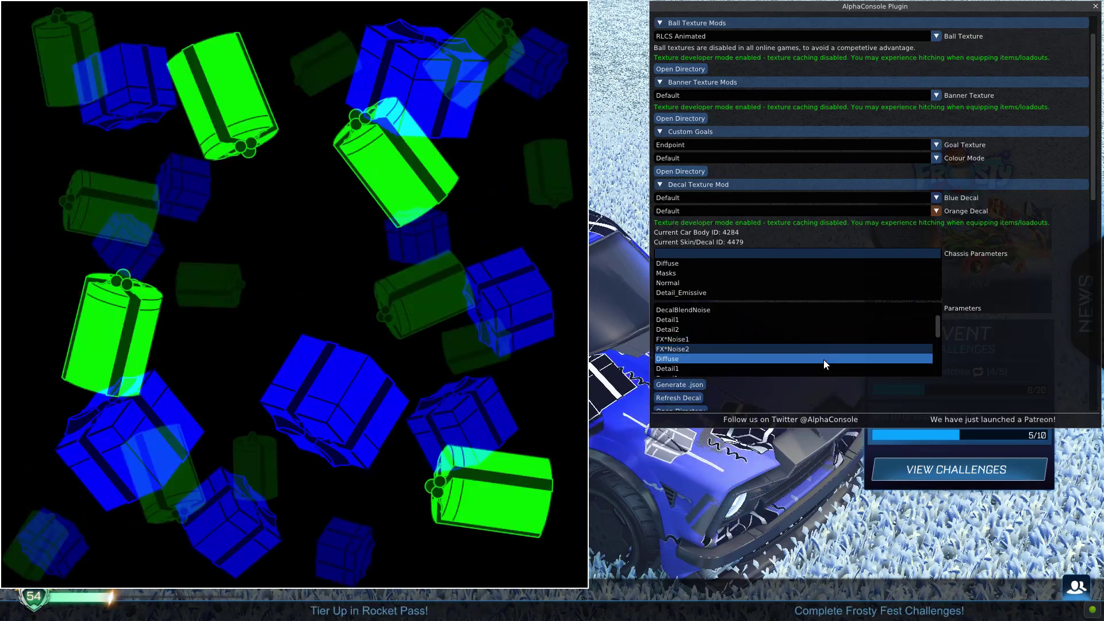
{"action": "left_click", "coordinate": [823, 359]}
{"action": "left_click", "coordinate": [823, 368]}
Re-preview Decal2, Detail2, FX*Noise1, FXMasks and the gift-box texture, then close AlphaConsole.
{"action": "scroll", "coordinate": [823, 357], "scroll_direction": "down", "scroll_amount": 2}
{"action": "left_click", "coordinate": [808, 350]}
{"action": "left_click", "coordinate": [809, 360]}
{"action": "left_click", "coordinate": [810, 368]}
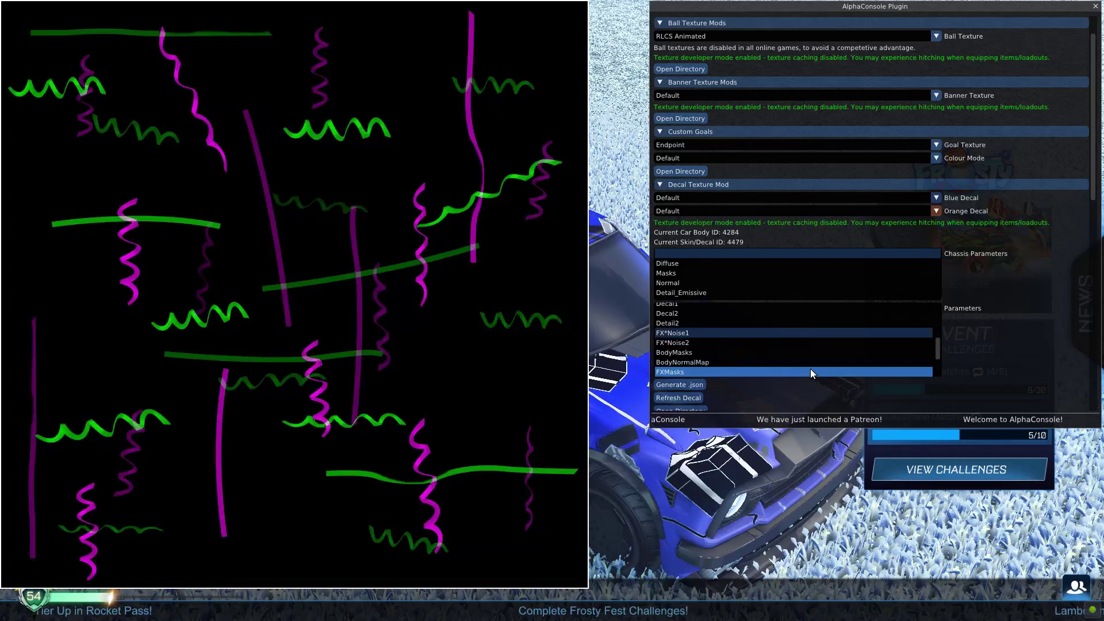
{"action": "scroll", "coordinate": [805, 363], "scroll_direction": "down", "scroll_amount": 2}
{"action": "left_click", "coordinate": [808, 372]}
{"action": "scroll", "coordinate": [804, 359], "scroll_direction": "up", "scroll_amount": 3}
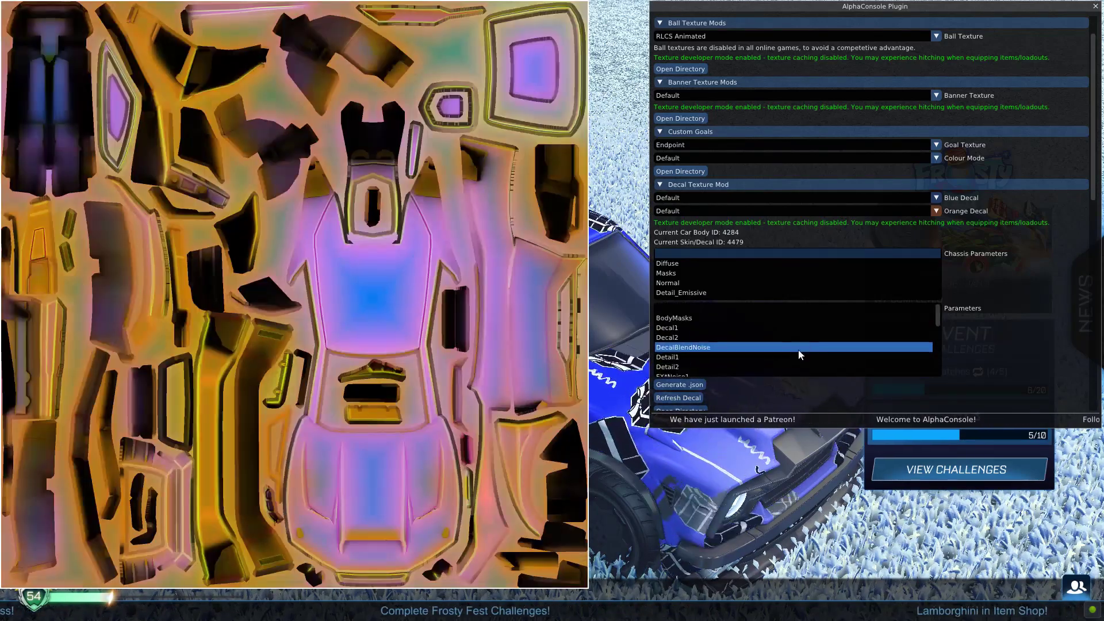
{"action": "left_click", "coordinate": [788, 347]}
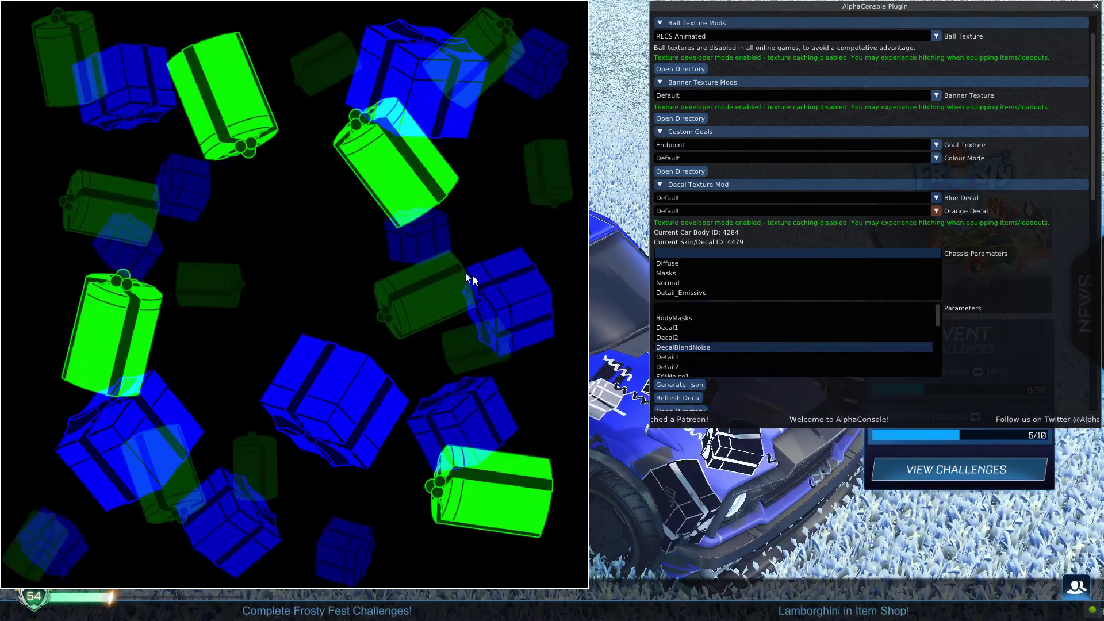
{"action": "scroll", "coordinate": [713, 337], "scroll_direction": "down", "scroll_amount": 1}
{"action": "left_click", "coordinate": [712, 337]}
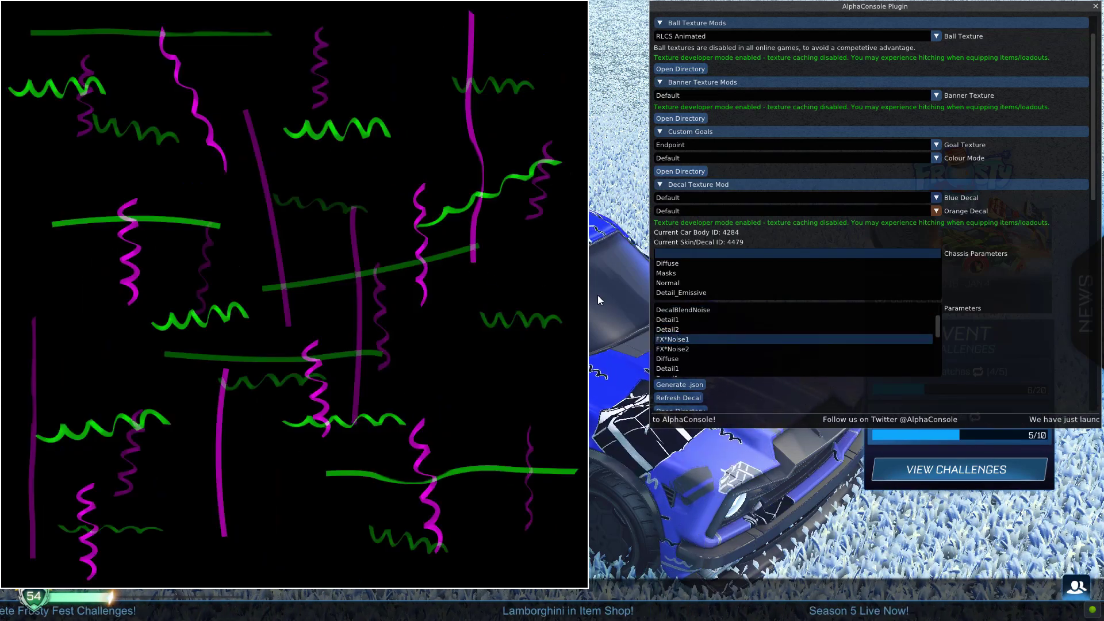
{"action": "scroll", "coordinate": [737, 315], "scroll_direction": "up", "scroll_amount": 1}
{"action": "left_click", "coordinate": [728, 312]}
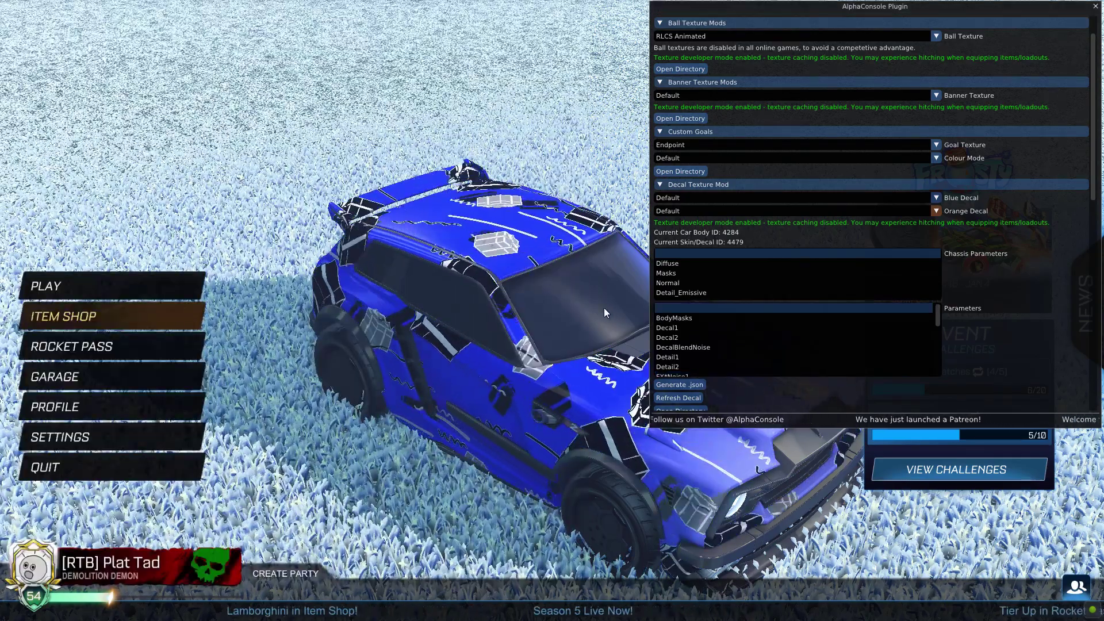
{"action": "scroll", "coordinate": [1071, 288], "scroll_direction": "up", "scroll_amount": 1}
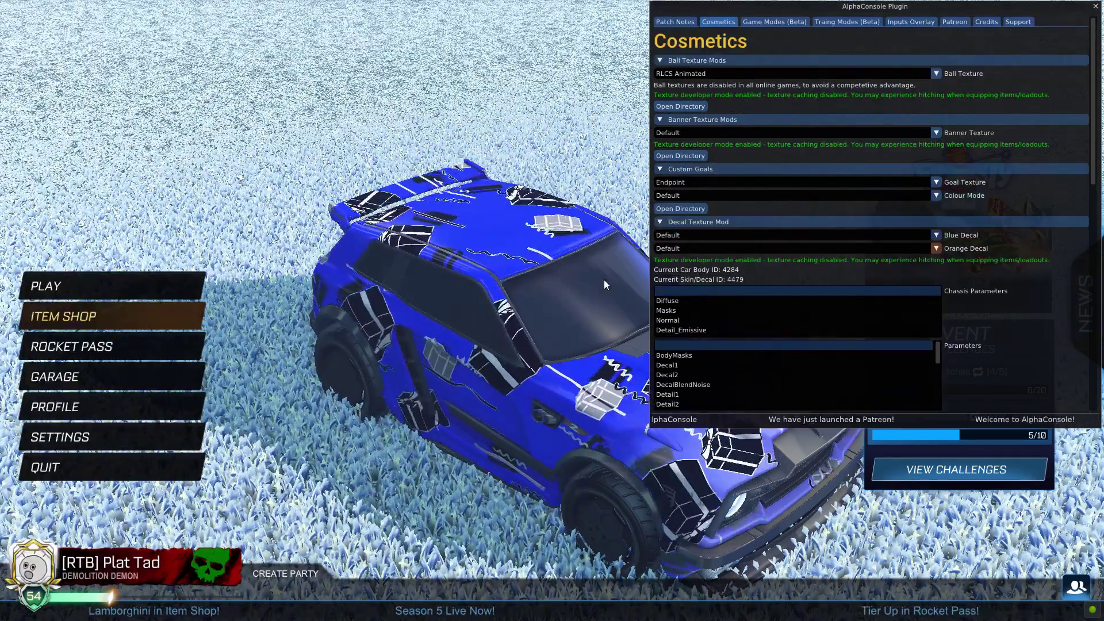
{"action": "key", "text": "F5"}
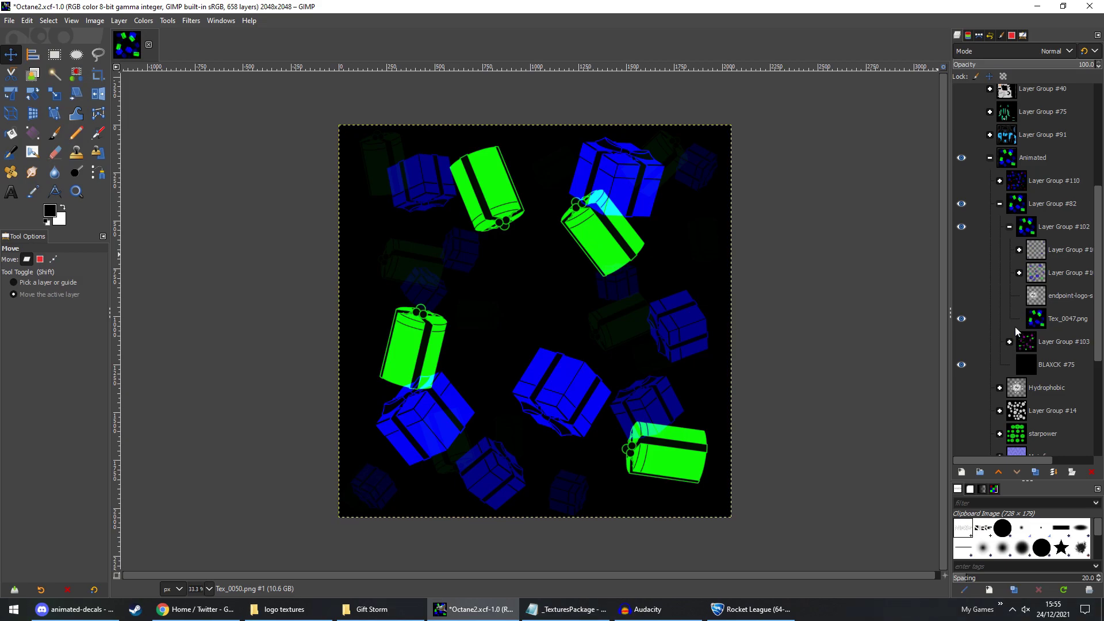
Hide the Tex_0047.png gift-box layer so only blue logos remain, then start exporting.
{"action": "left_click", "coordinate": [1031, 326]}
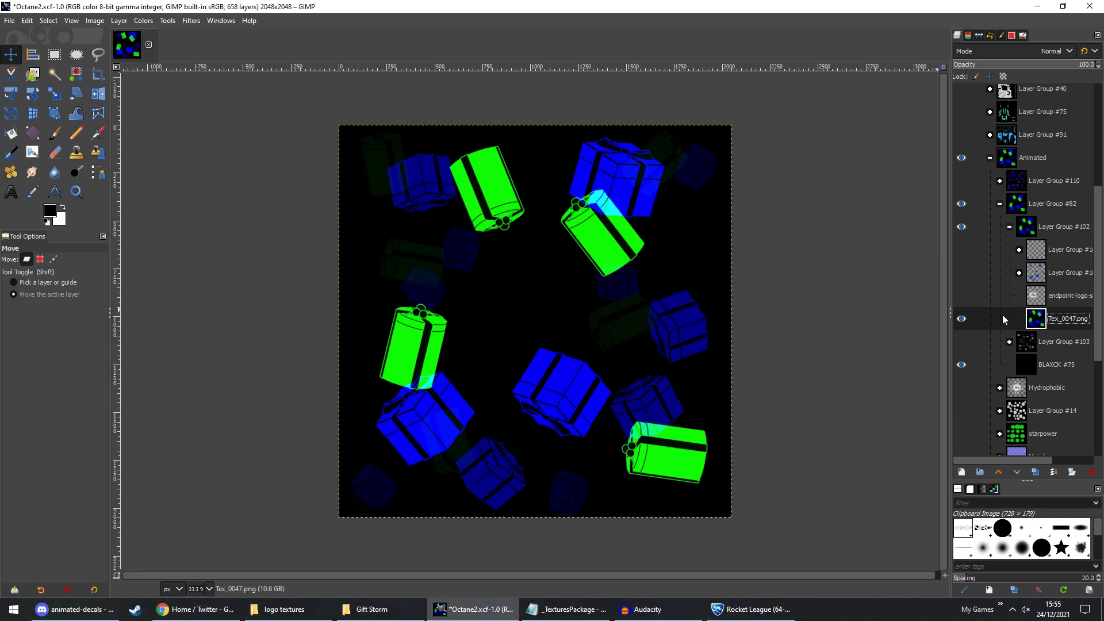
{"action": "left_click", "coordinate": [960, 368]}
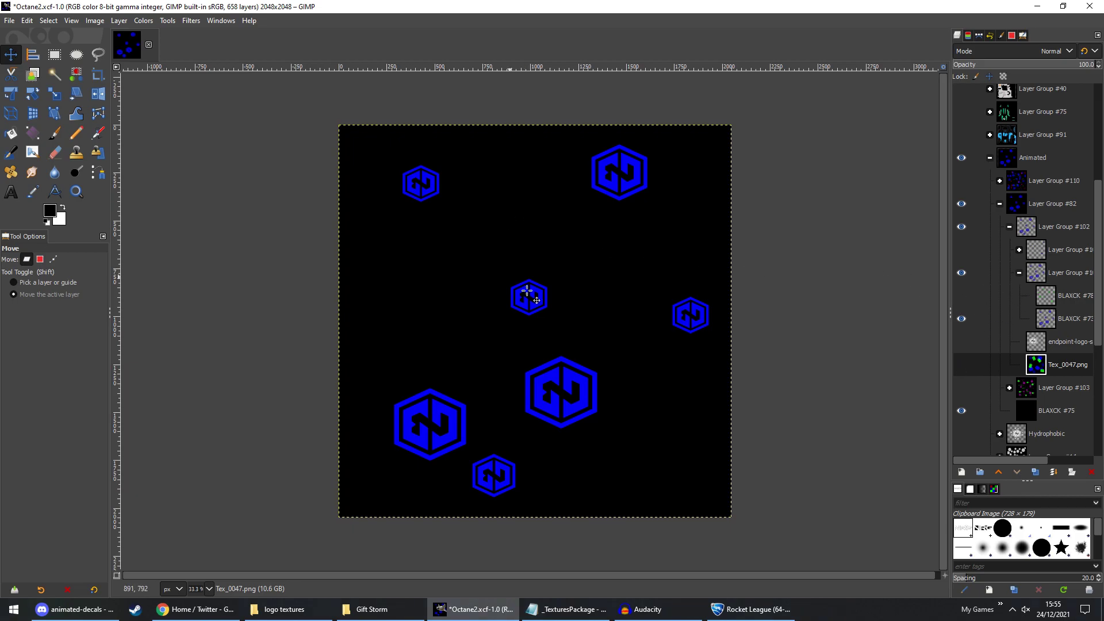
{"action": "left_click", "coordinate": [963, 364]}
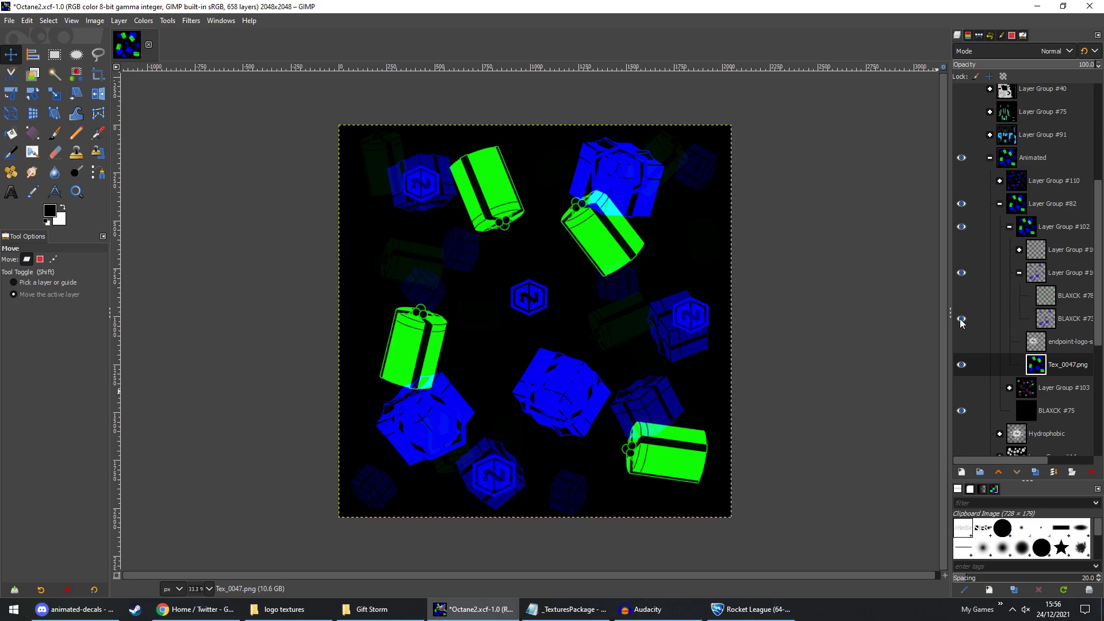
{"action": "left_click", "coordinate": [961, 364]}
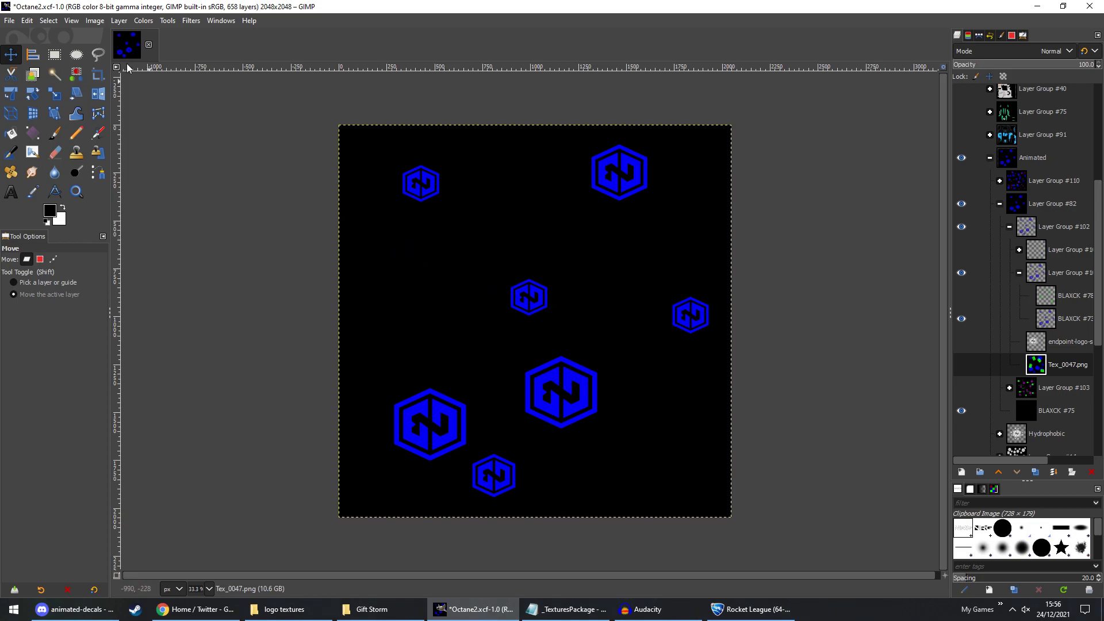
{"action": "left_click", "coordinate": [7, 20]}
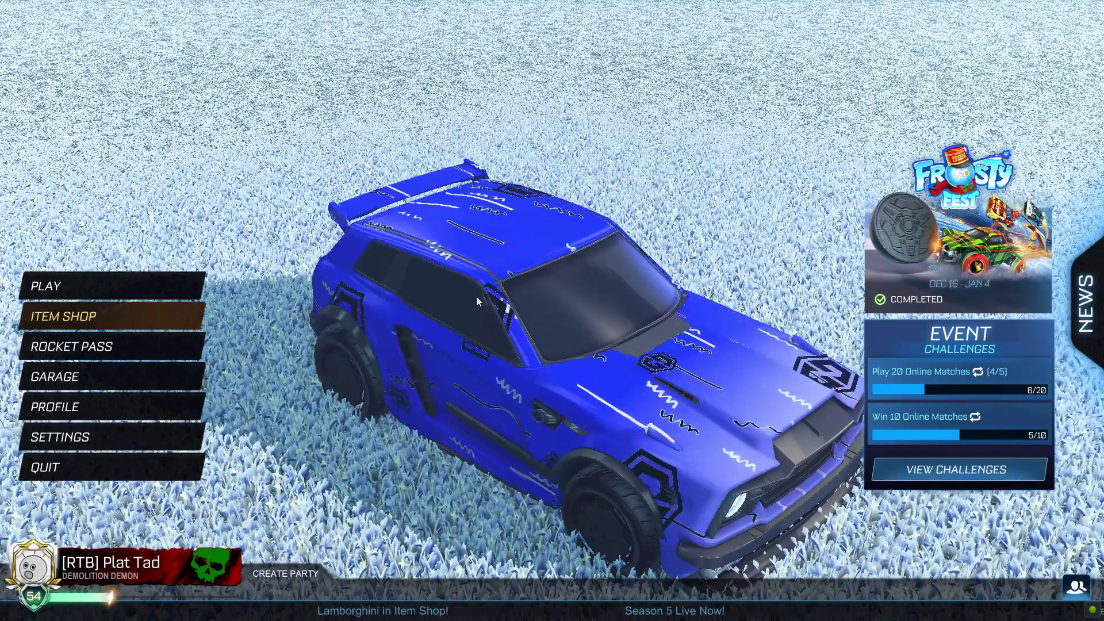
In Garage Paint Finish, view the blue team primary and accent colour grids unchanged, then return to GIMP.
{"action": "left_click", "coordinate": [190, 374]}
{"action": "left_click", "coordinate": [117, 348]}
{"action": "key", "text": "e"}
{"action": "key", "text": "e"}
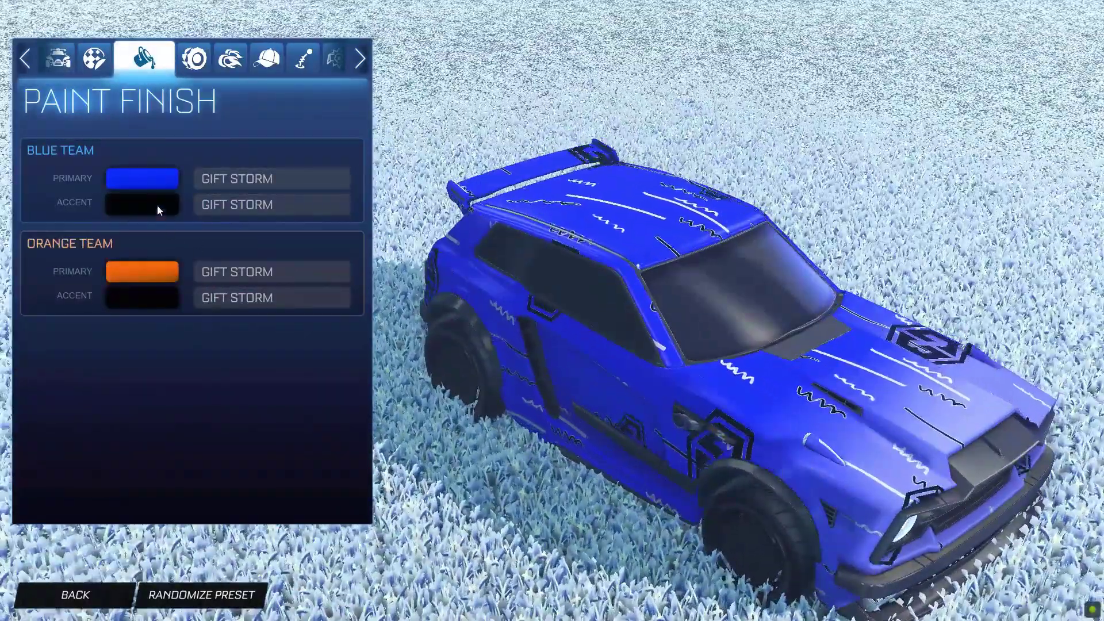
{"action": "left_click", "coordinate": [153, 179]}
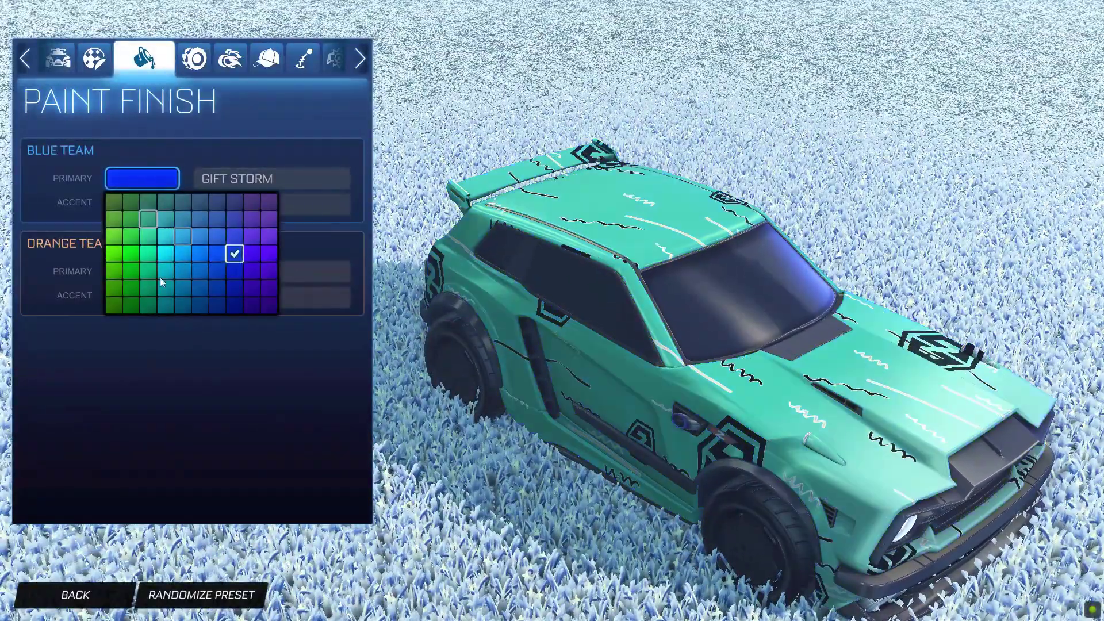
{"action": "left_click", "coordinate": [242, 146]}
{"action": "left_click", "coordinate": [142, 204]}
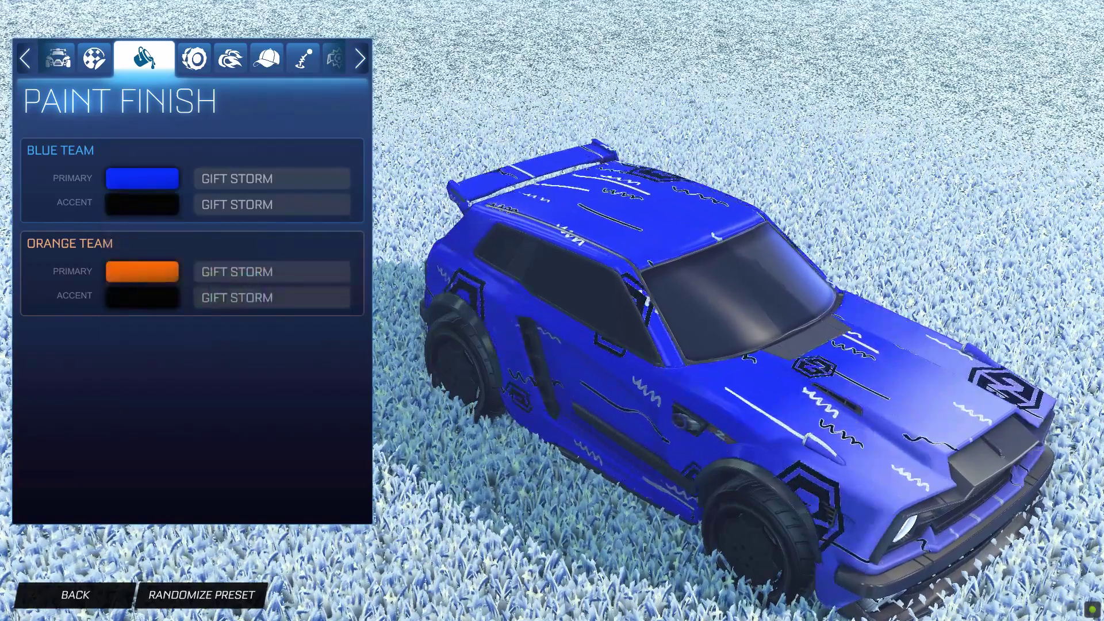
{"action": "key", "text": "alt+Tab"}
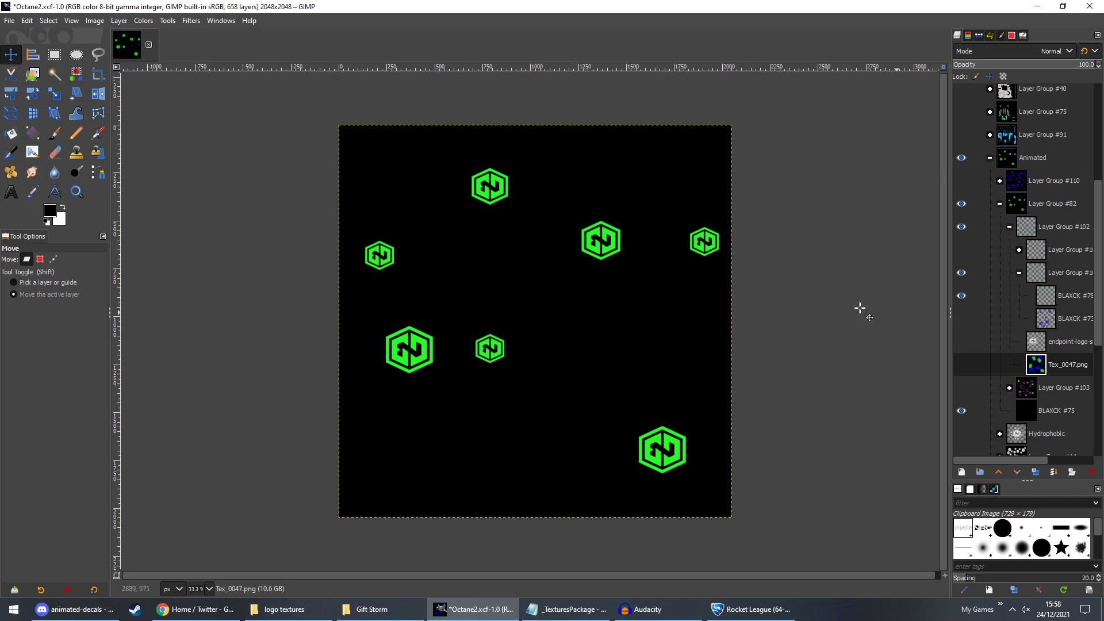
Export the green-logo texture to Blue Green.png and bring Rocket League back to the front.
{"action": "left_click", "coordinate": [10, 20]}
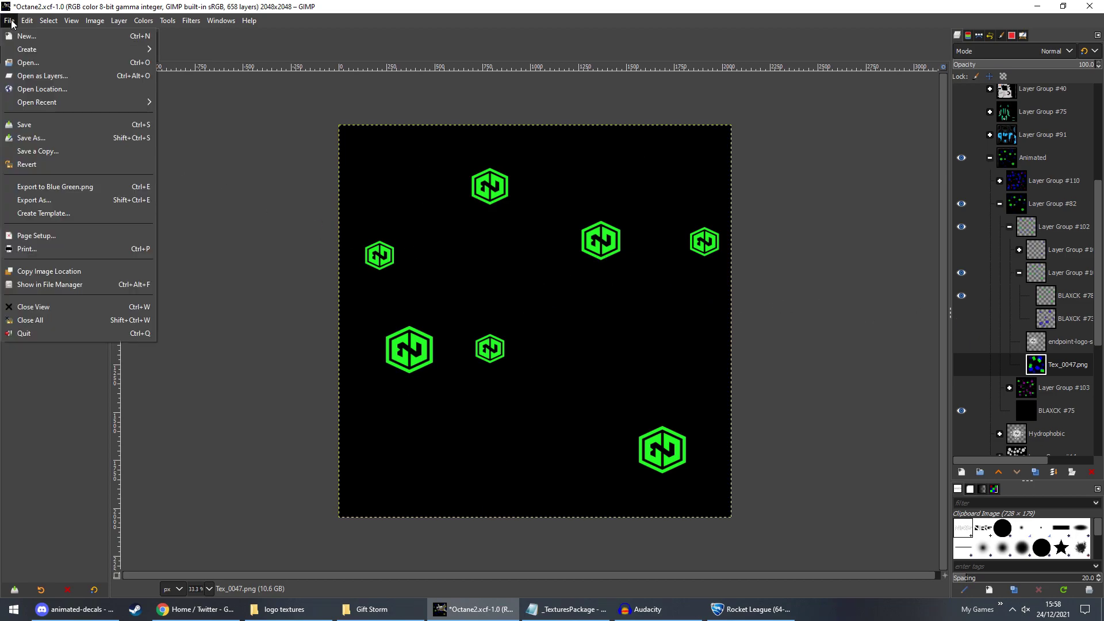
{"action": "left_click", "coordinate": [68, 187]}
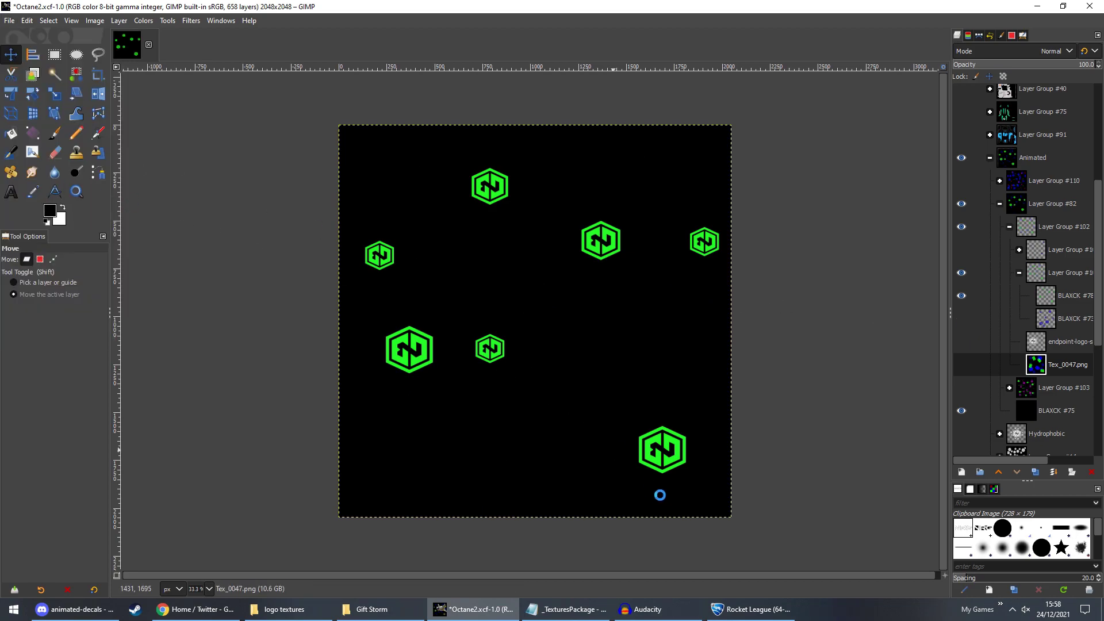
{"action": "left_click", "coordinate": [747, 608]}
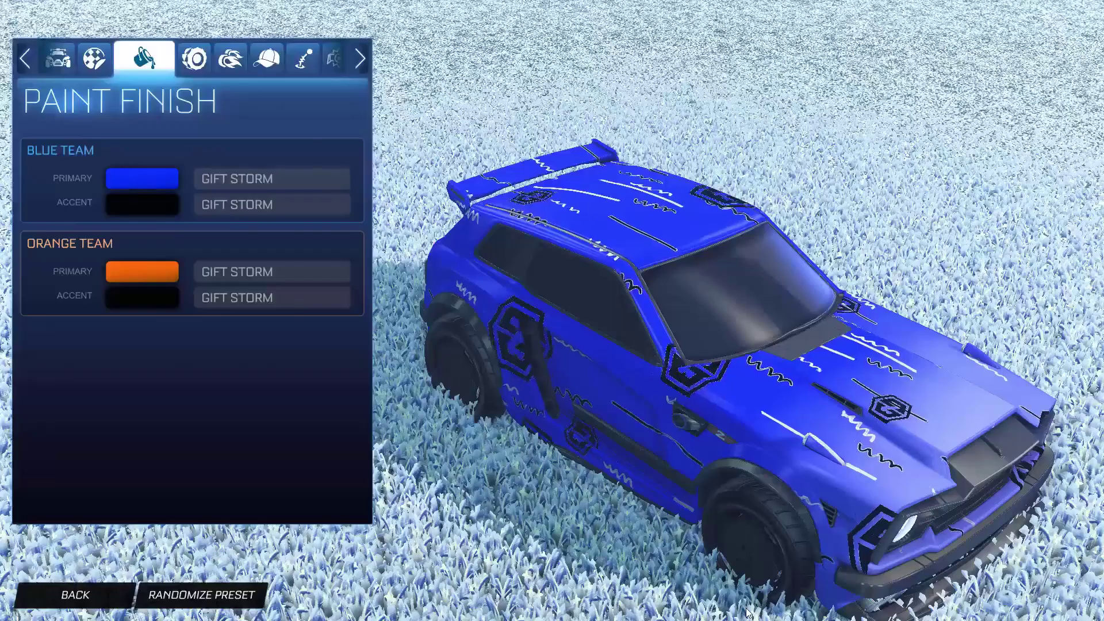
Refresh the decal in AlphaConsole, close it, and open then close the blue accent colour grid unchanged.
{"action": "left_click", "coordinate": [684, 394]}
{"action": "key", "text": "F1"}
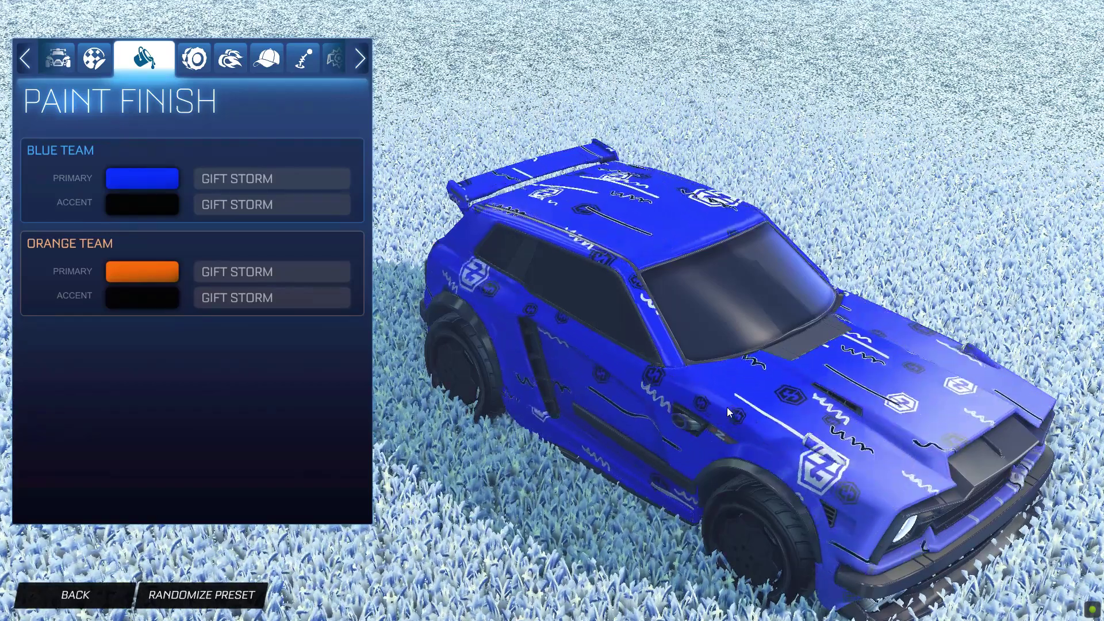
{"action": "left_click", "coordinate": [155, 202]}
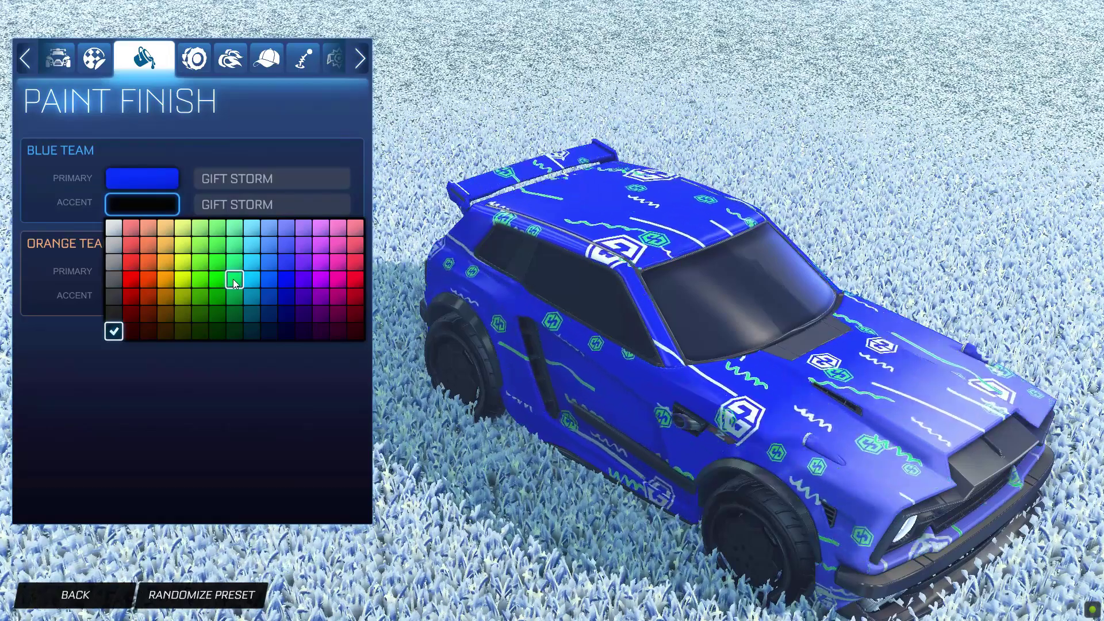
{"action": "left_click", "coordinate": [900, 358]}
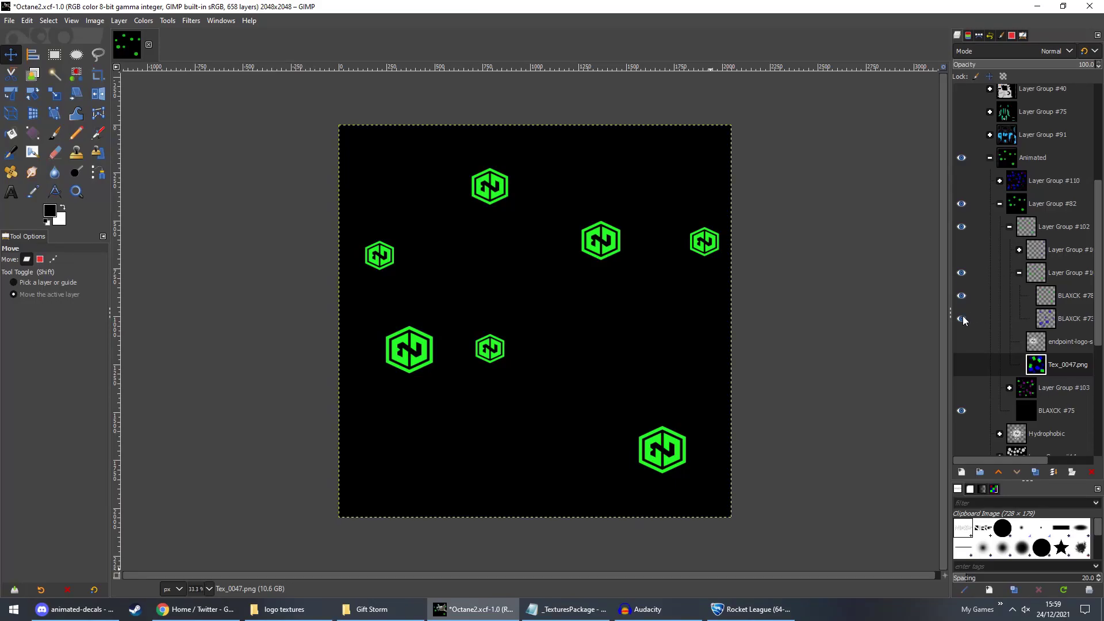
Show the BLAXCK #73 blue logo layer and re-export the texture to Blue Green.png.
{"action": "left_click", "coordinate": [961, 319]}
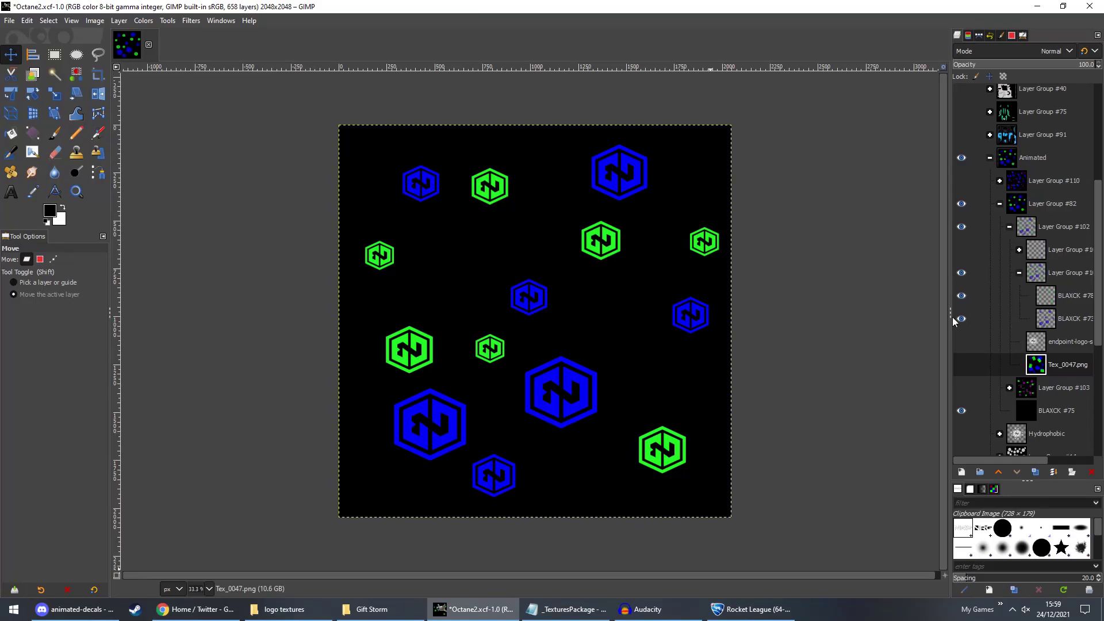
{"action": "left_click", "coordinate": [9, 20]}
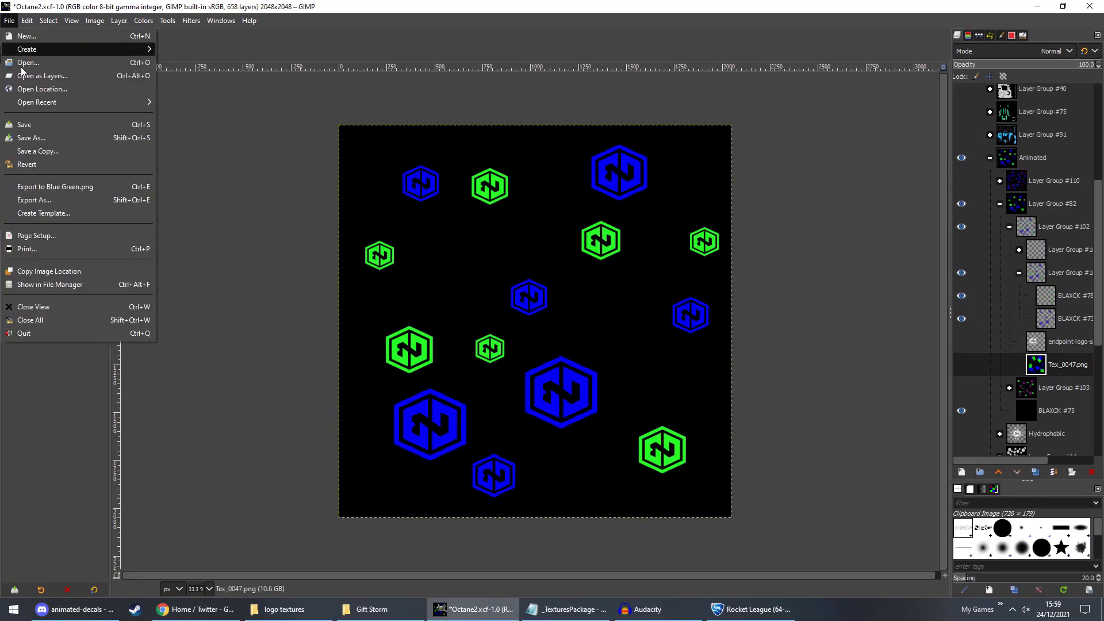
{"action": "left_click", "coordinate": [38, 185]}
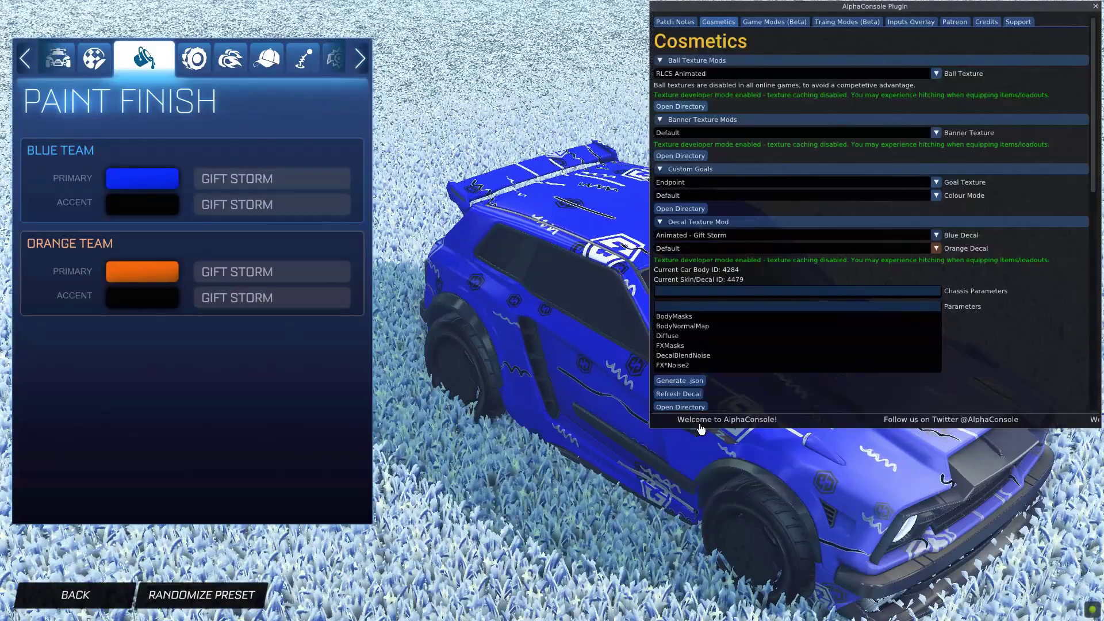
Refresh the decal in the AlphaConsole overlay, close it, and preview blue accent colours, leaving black.
{"action": "key", "text": "F3"}
{"action": "left_click", "coordinate": [678, 394]}
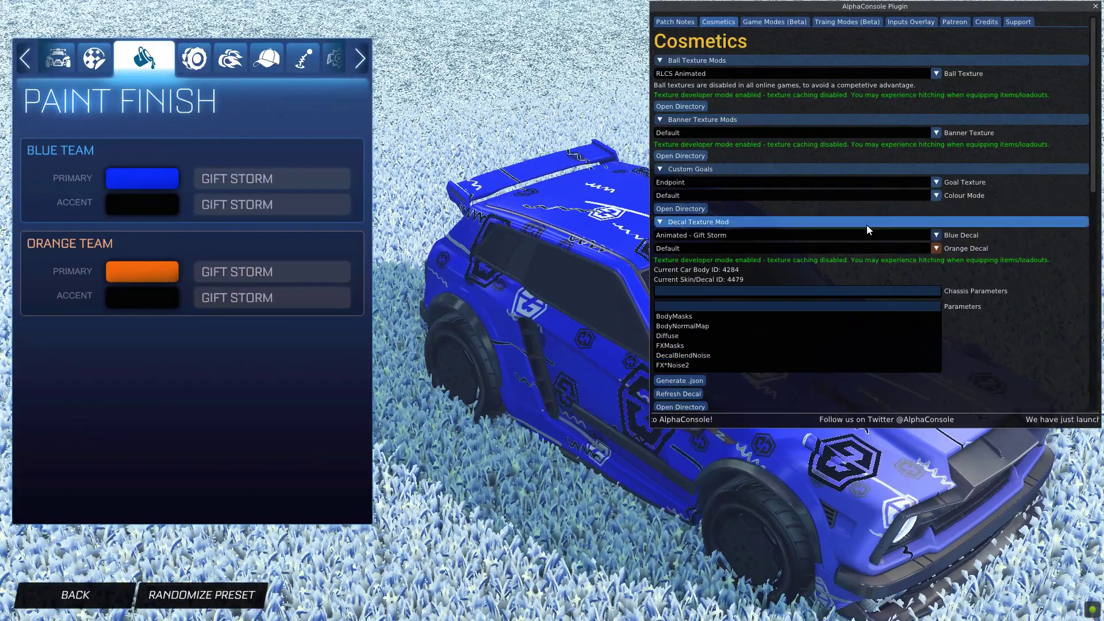
{"action": "left_click", "coordinate": [1095, 6]}
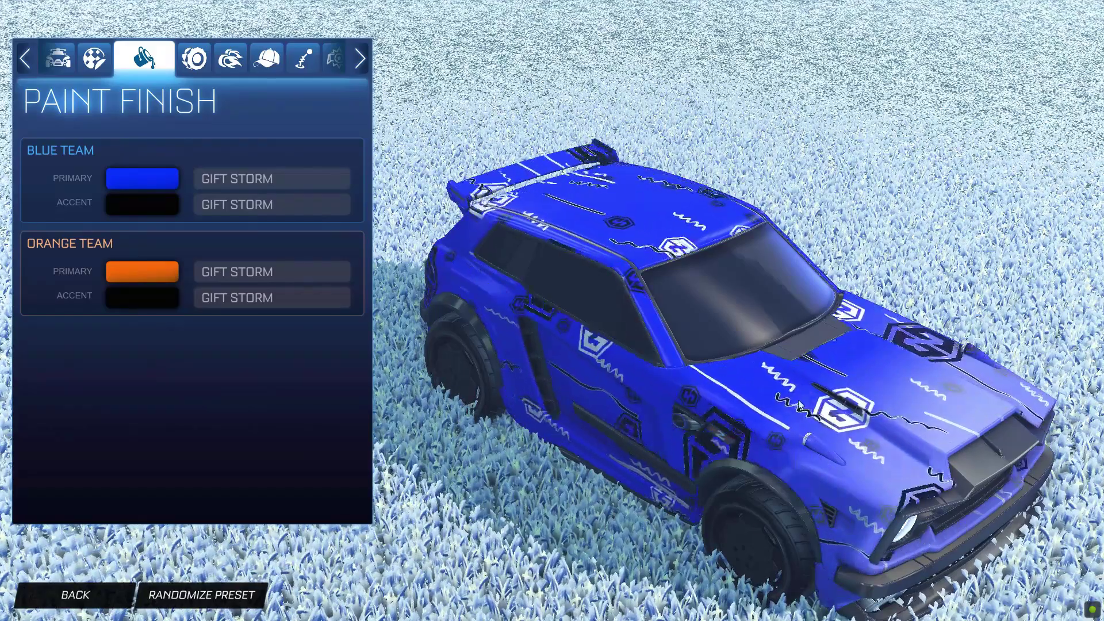
{"action": "left_click", "coordinate": [163, 208]}
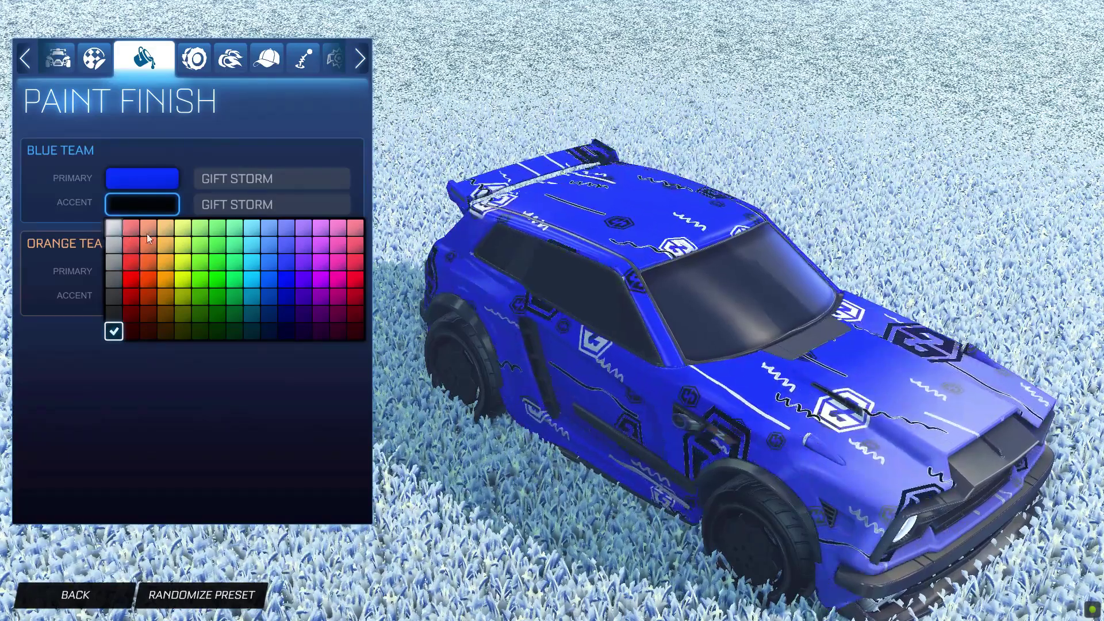
{"action": "left_click", "coordinate": [526, 239]}
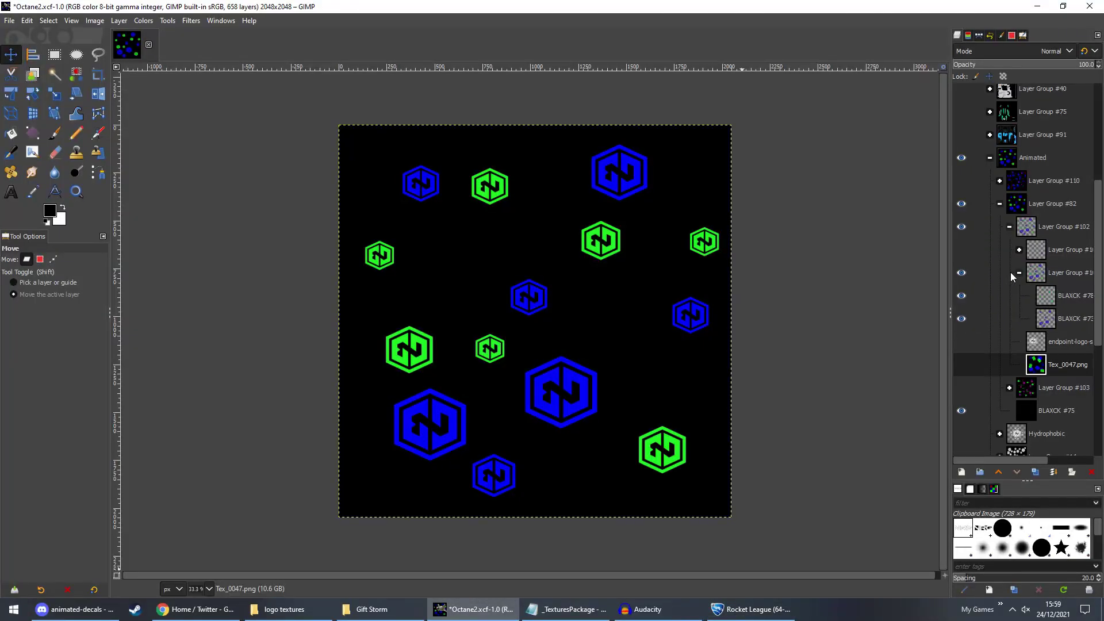
Hide the logo layer group, show the Tex_0047.png gift-box layer, and zoom into the canvas.
{"action": "left_click", "coordinate": [962, 273]}
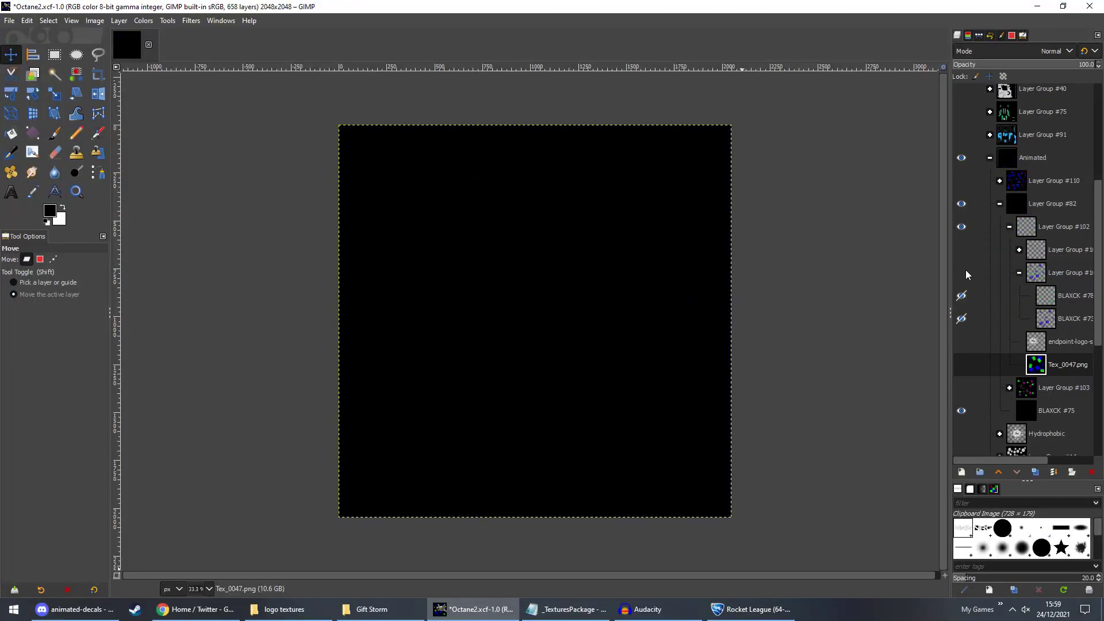
{"action": "left_click", "coordinate": [957, 360]}
{"action": "scroll", "coordinate": [598, 278], "scroll_direction": "up", "scroll_amount": 1}
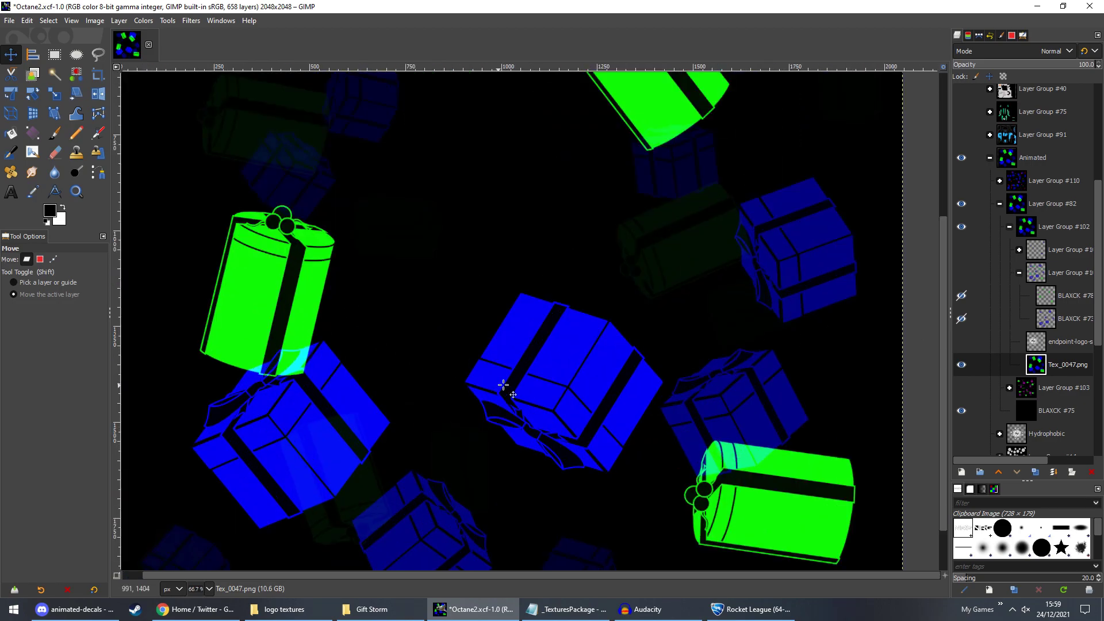
{"action": "scroll", "coordinate": [509, 259], "scroll_direction": "up", "scroll_amount": 1}
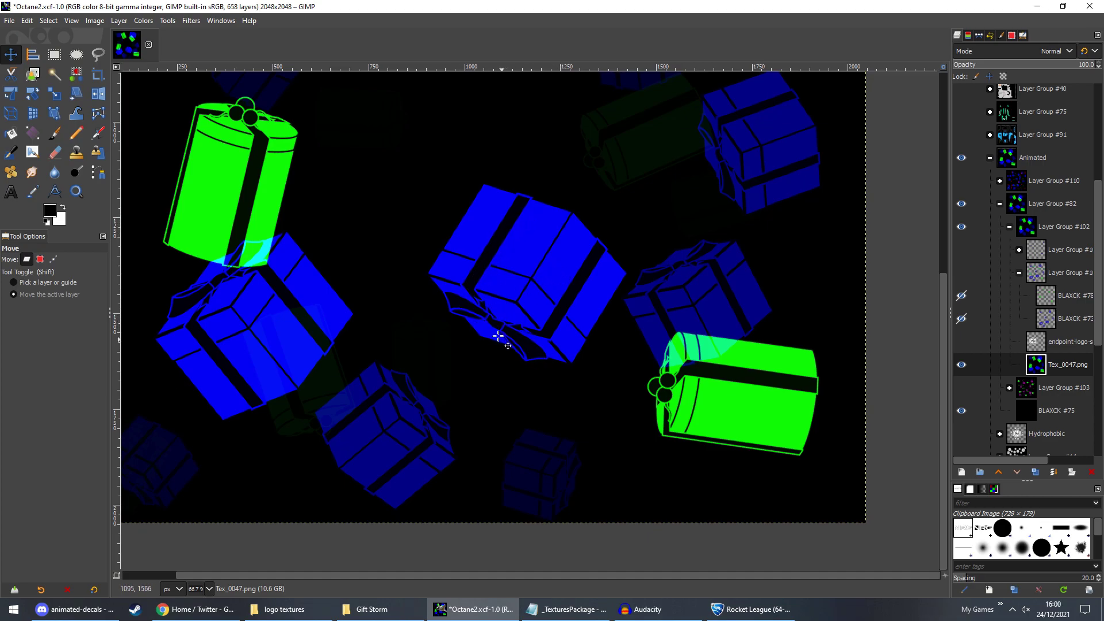
Set Blue Decal to Default in AlphaConsole, close it, and preview accent colours without changing them.
{"action": "left_click", "coordinate": [728, 609]}
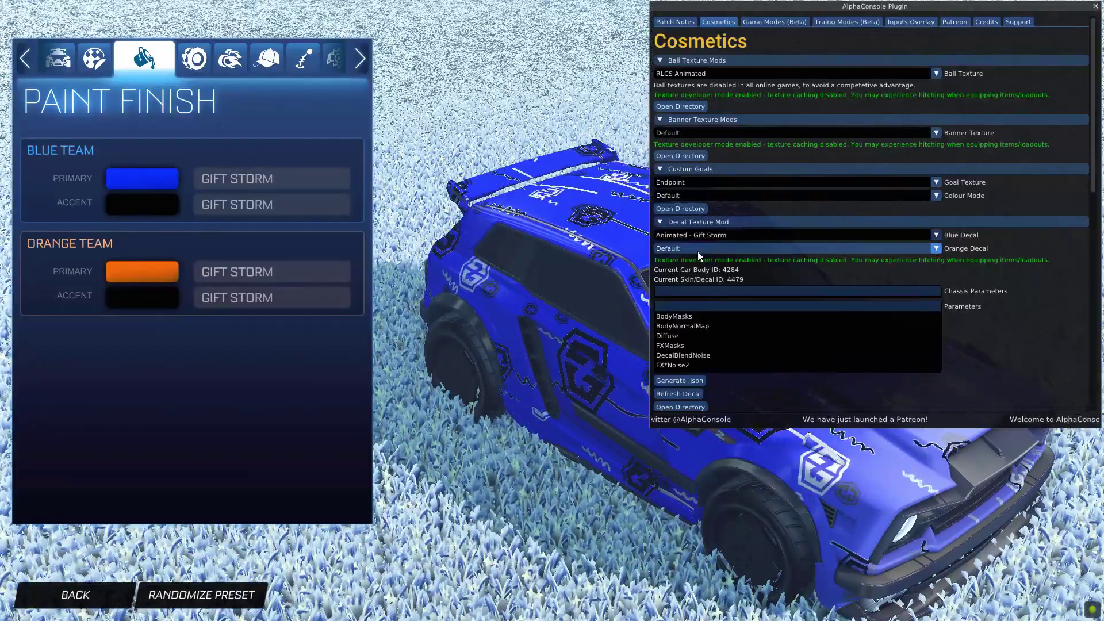
{"action": "left_click", "coordinate": [692, 234]}
{"action": "left_click", "coordinate": [688, 244]}
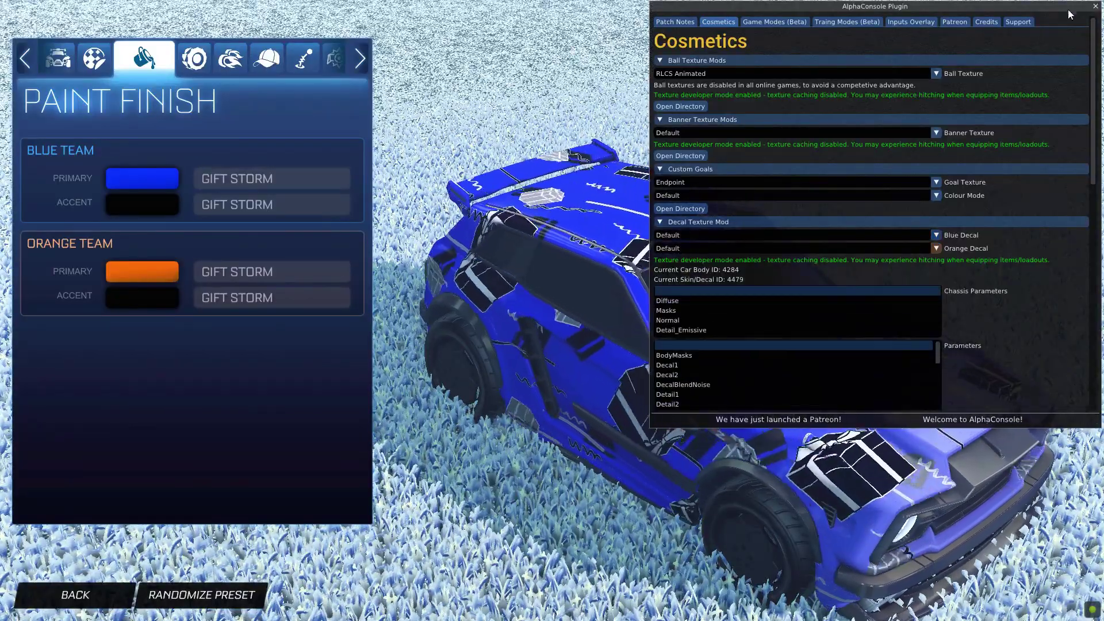
{"action": "left_click", "coordinate": [1094, 6]}
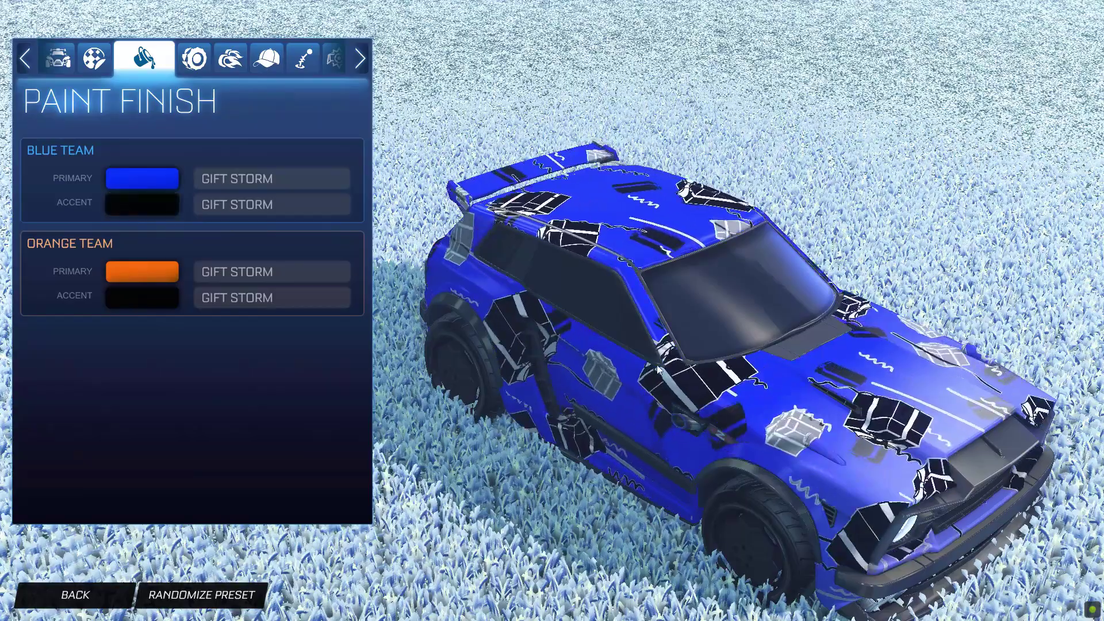
{"action": "left_click", "coordinate": [132, 199]}
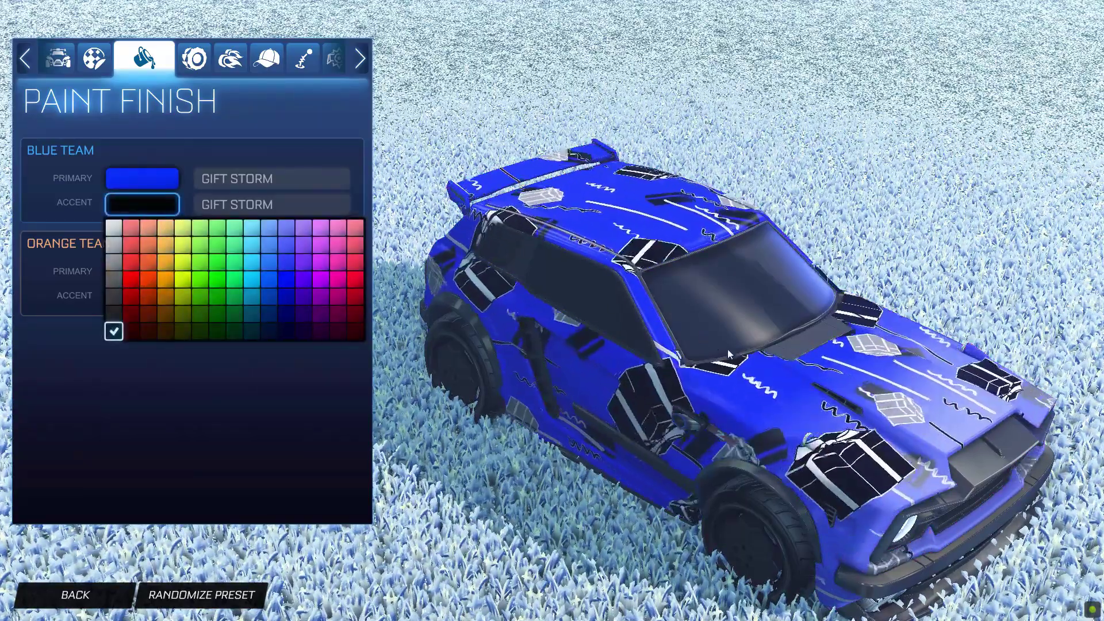
{"action": "left_click", "coordinate": [672, 413]}
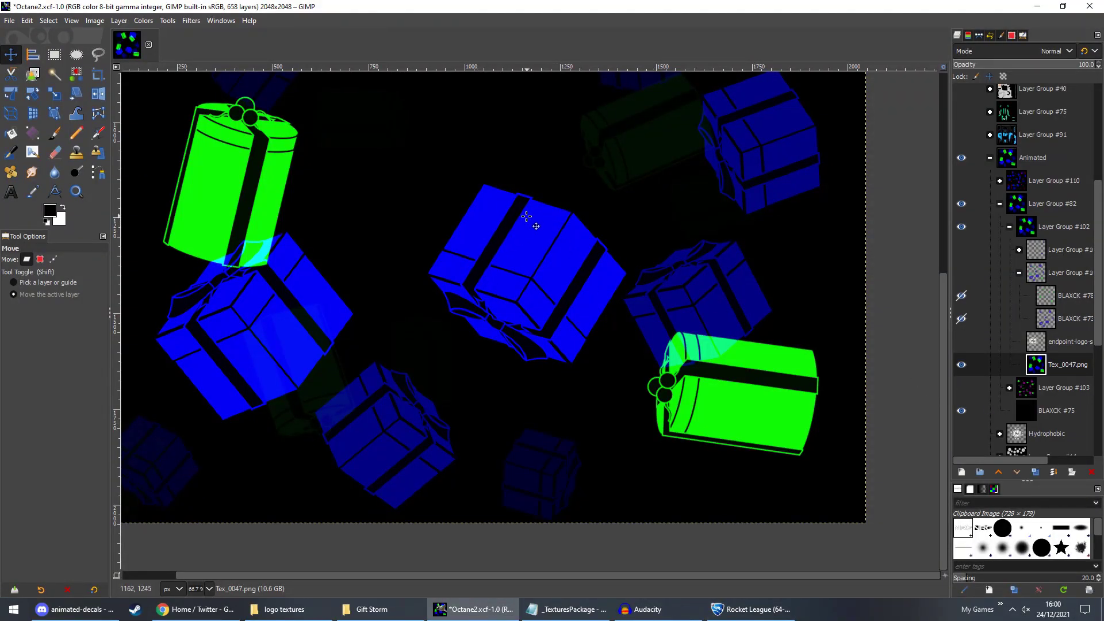
Zoom in and colour-pick the dark ribbon on the central blue gift box, then switch to Rocket League.
{"action": "scroll", "coordinate": [499, 234], "scroll_direction": "up", "scroll_amount": 3, "text": "ctrl"}
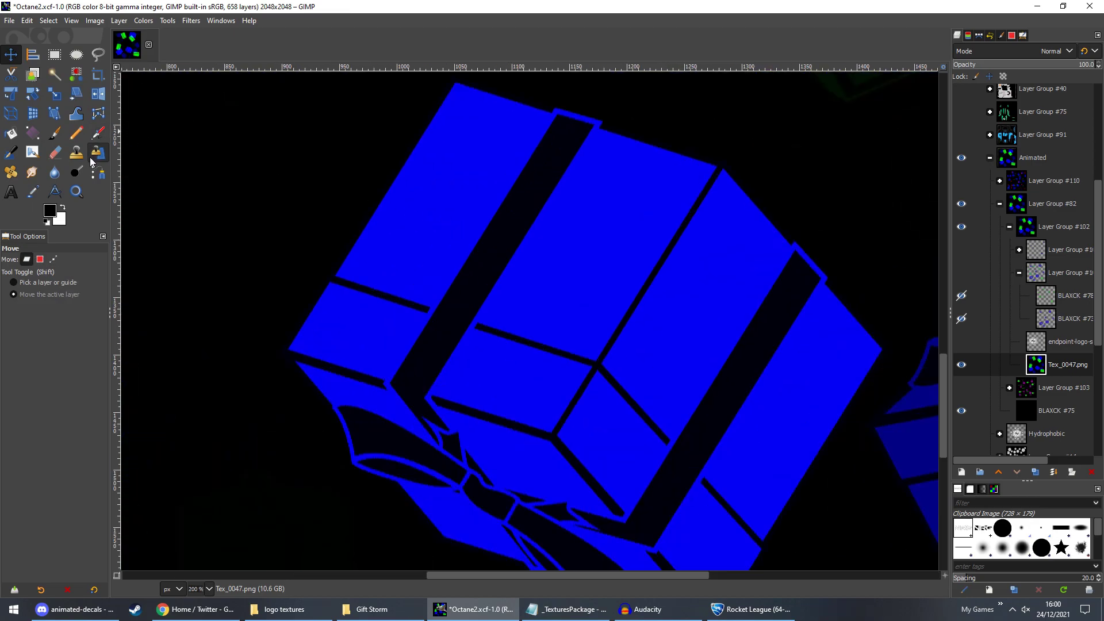
{"action": "left_click", "coordinate": [37, 195]}
{"action": "left_click", "coordinate": [355, 166]}
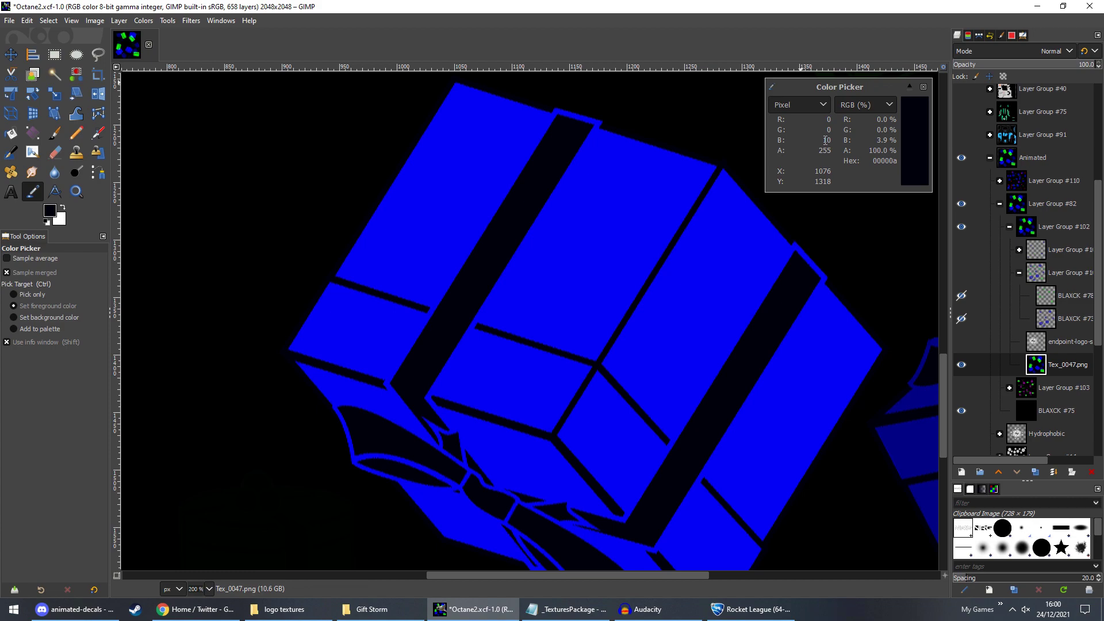
{"action": "left_click", "coordinate": [758, 611]}
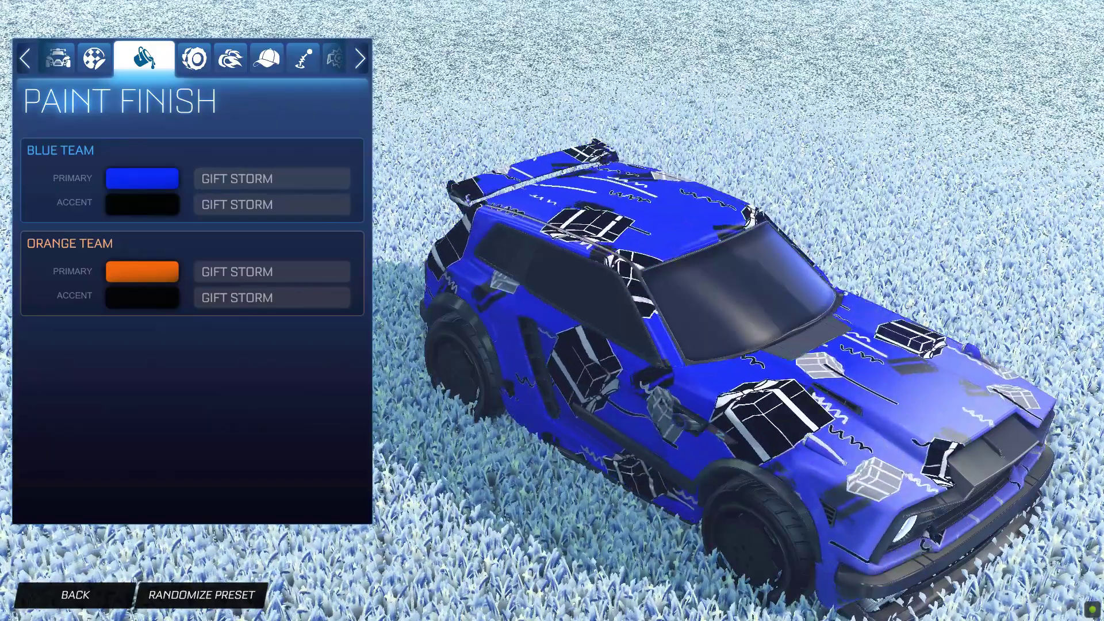
Back in GIMP, sample the dark ribbon colour on the green gift box.
{"action": "key", "text": "alt+Tab"}
{"action": "scroll", "coordinate": [490, 99], "scroll_direction": "down", "scroll_amount": 2}
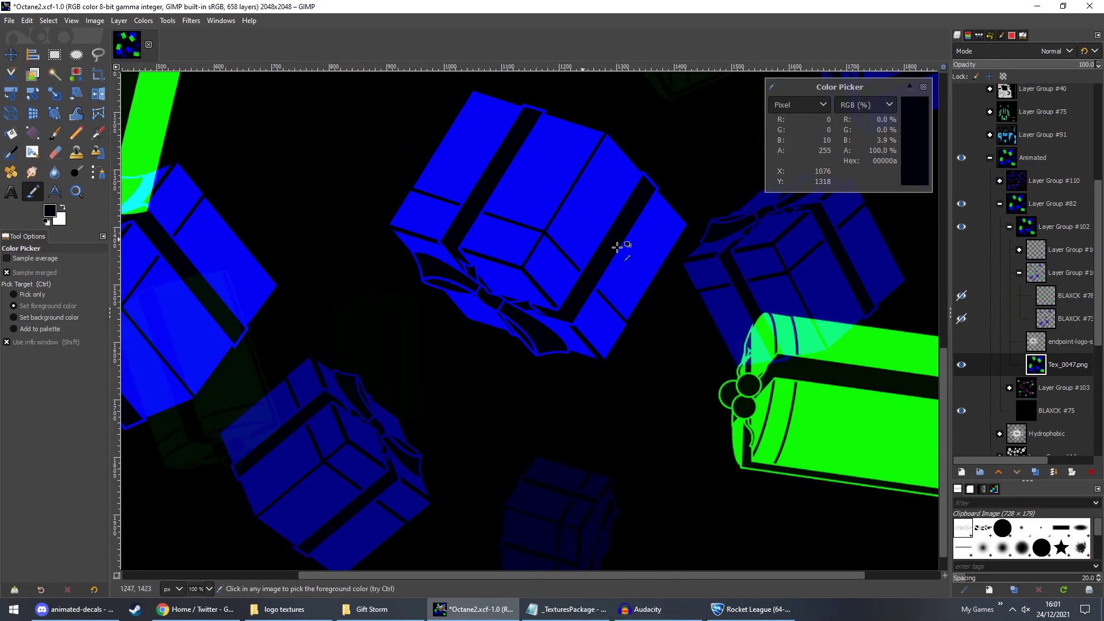
{"action": "scroll", "coordinate": [639, 257], "scroll_direction": "down", "scroll_amount": 5}
{"action": "scroll", "coordinate": [640, 257], "scroll_direction": "right", "scroll_amount": 5}
{"action": "scroll", "coordinate": [657, 272], "scroll_direction": "up", "scroll_amount": 2}
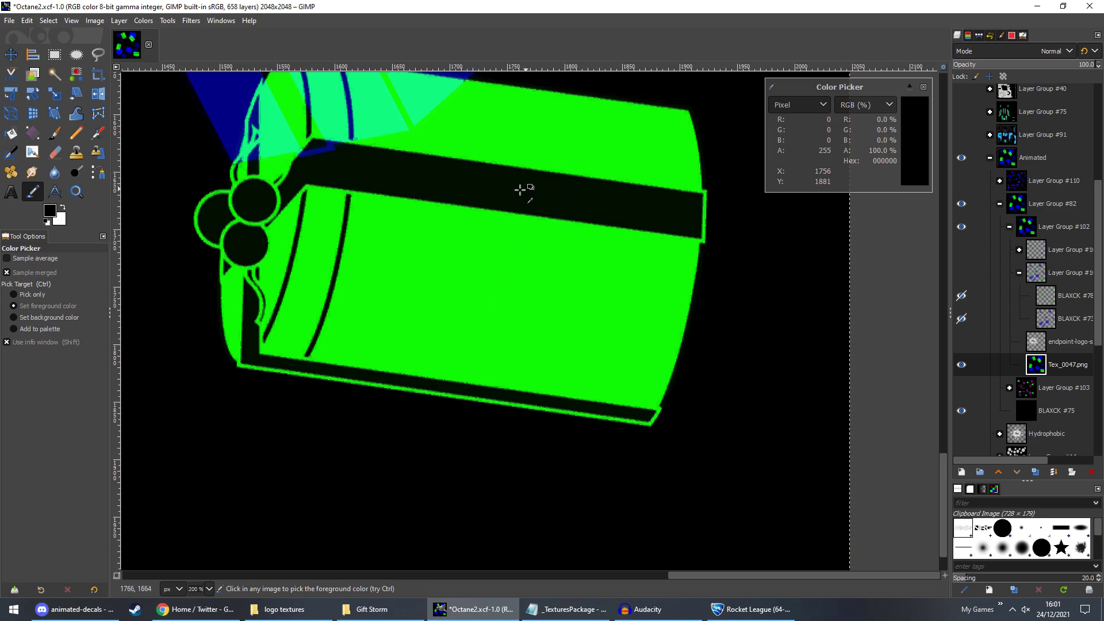
{"action": "left_click", "coordinate": [595, 201]}
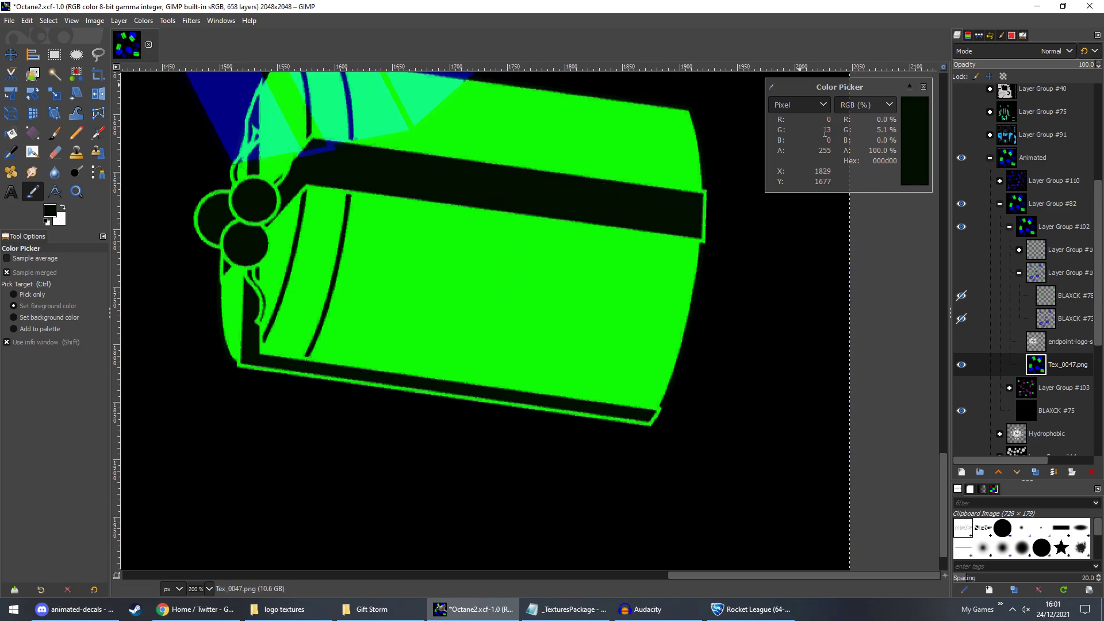
Sample the black background beside the faded gift box and close the colour readout window.
{"action": "scroll", "coordinate": [598, 222], "scroll_direction": "down", "scroll_amount": 5}
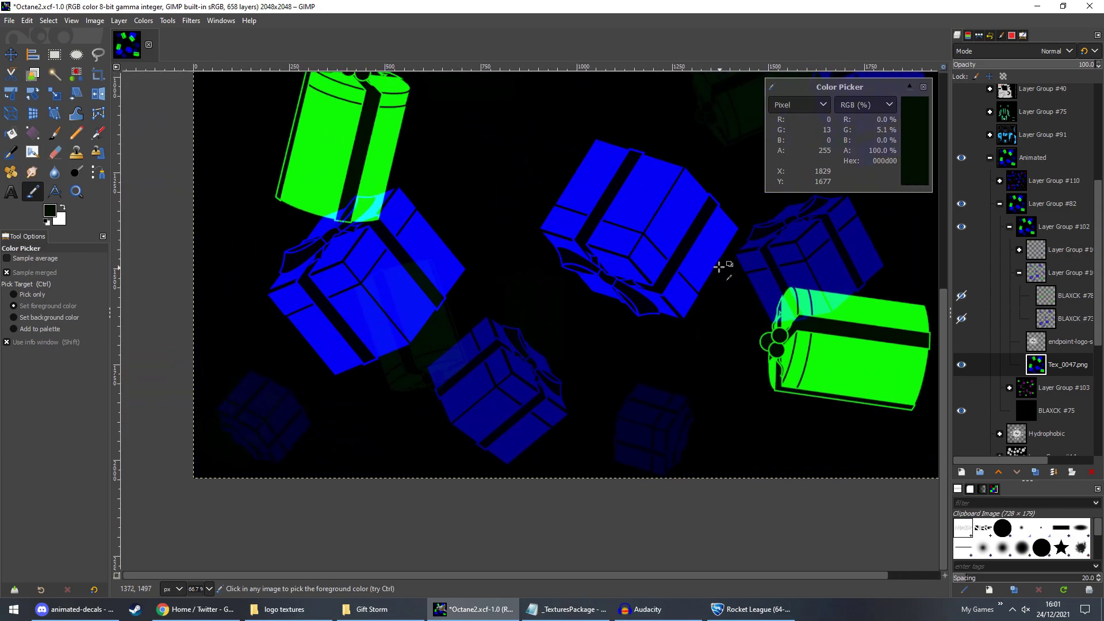
{"action": "scroll", "coordinate": [667, 446], "scroll_direction": "up", "scroll_amount": 5}
{"action": "scroll", "coordinate": [651, 362], "scroll_direction": "down", "scroll_amount": 5}
{"action": "scroll", "coordinate": [463, 196], "scroll_direction": "right", "scroll_amount": 2}
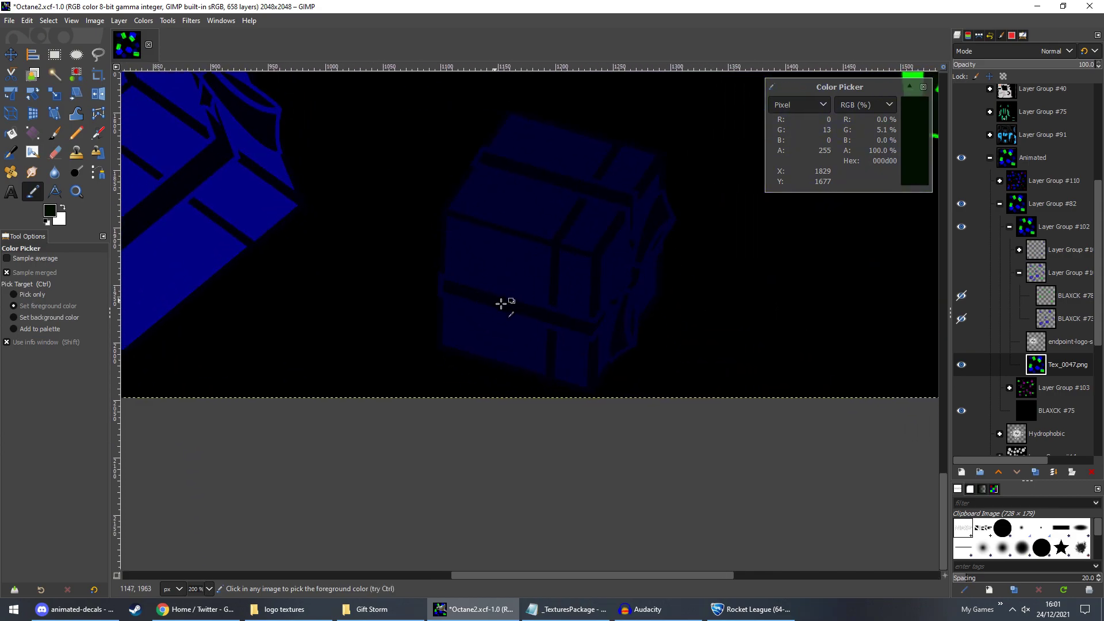
{"action": "left_click", "coordinate": [419, 211]}
{"action": "scroll", "coordinate": [409, 192], "scroll_direction": "up", "scroll_amount": 5}
{"action": "scroll", "coordinate": [387, 192], "scroll_direction": "left", "scroll_amount": 12}
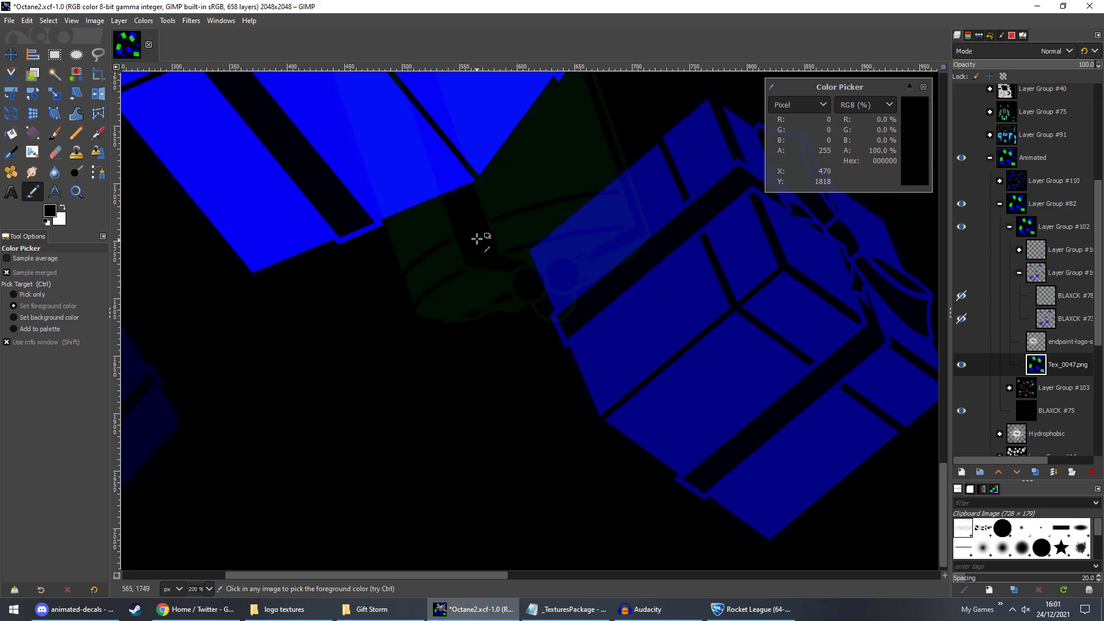
{"action": "scroll", "coordinate": [473, 225], "scroll_direction": "down", "scroll_amount": 5, "text": "ctrl"}
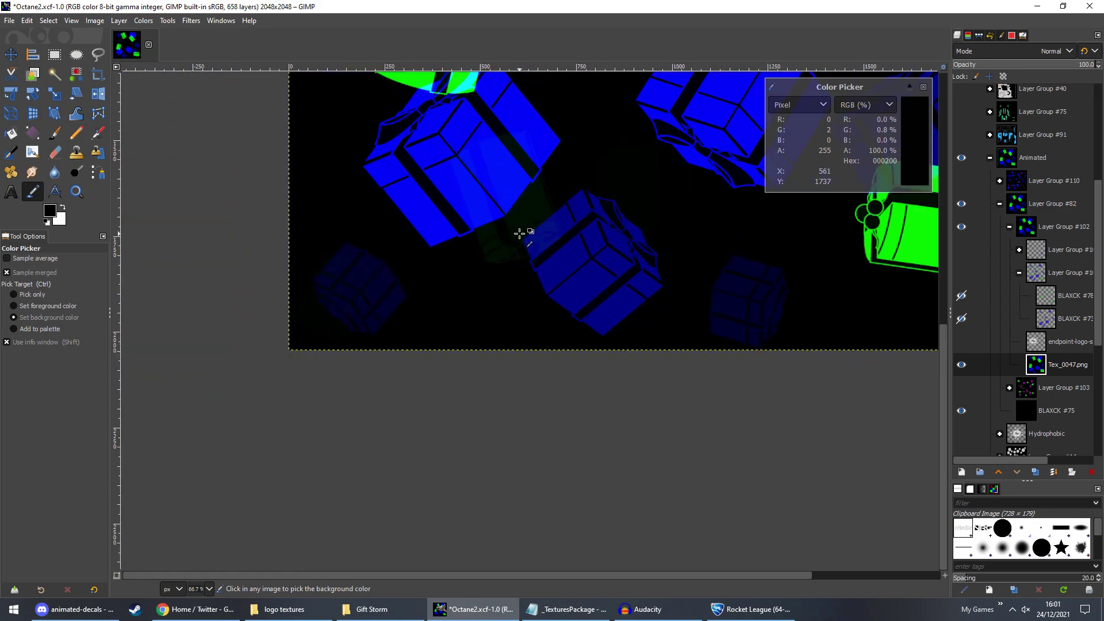
{"action": "scroll", "coordinate": [460, 252], "scroll_direction": "up", "scroll_amount": 3}
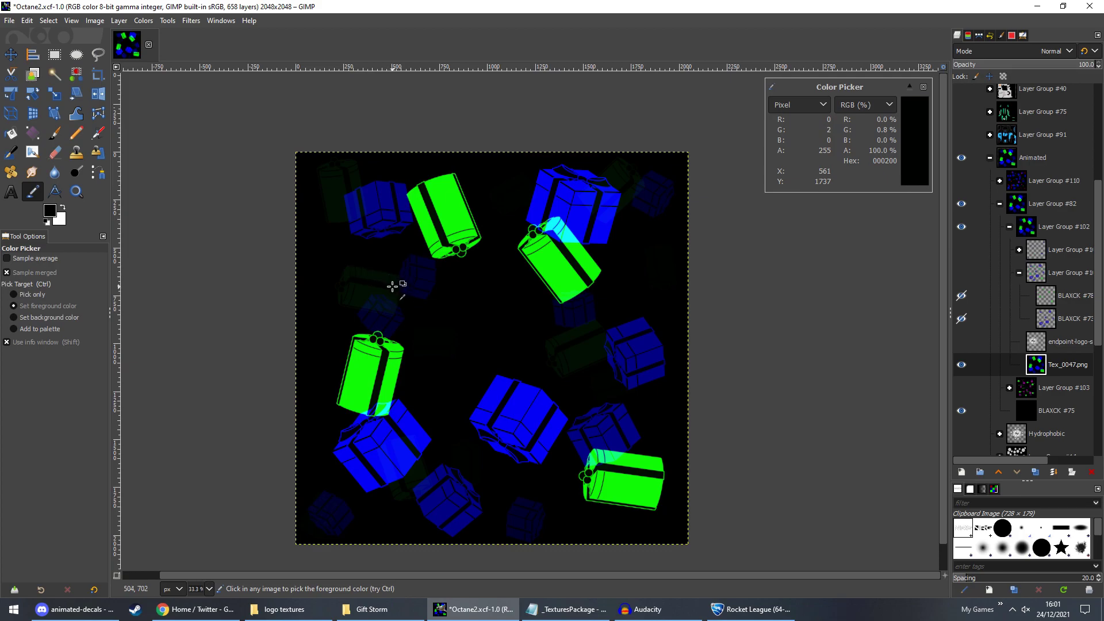
{"action": "scroll", "coordinate": [393, 286], "scroll_direction": "up", "scroll_amount": 1, "text": "ctrl"}
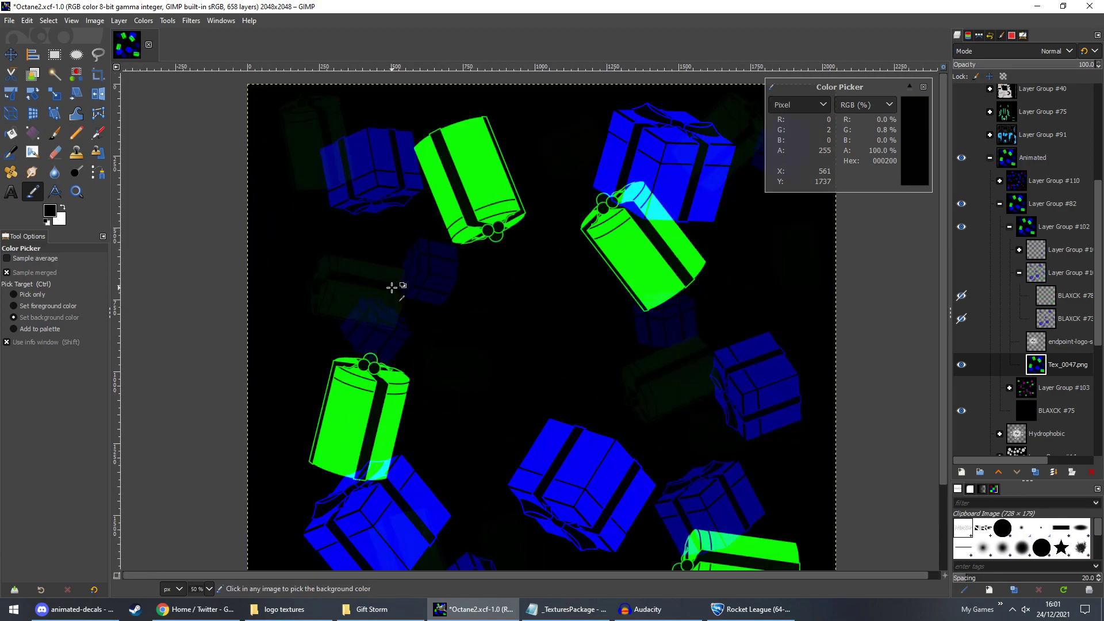
{"action": "scroll", "coordinate": [489, 310], "scroll_direction": "down", "scroll_amount": 3}
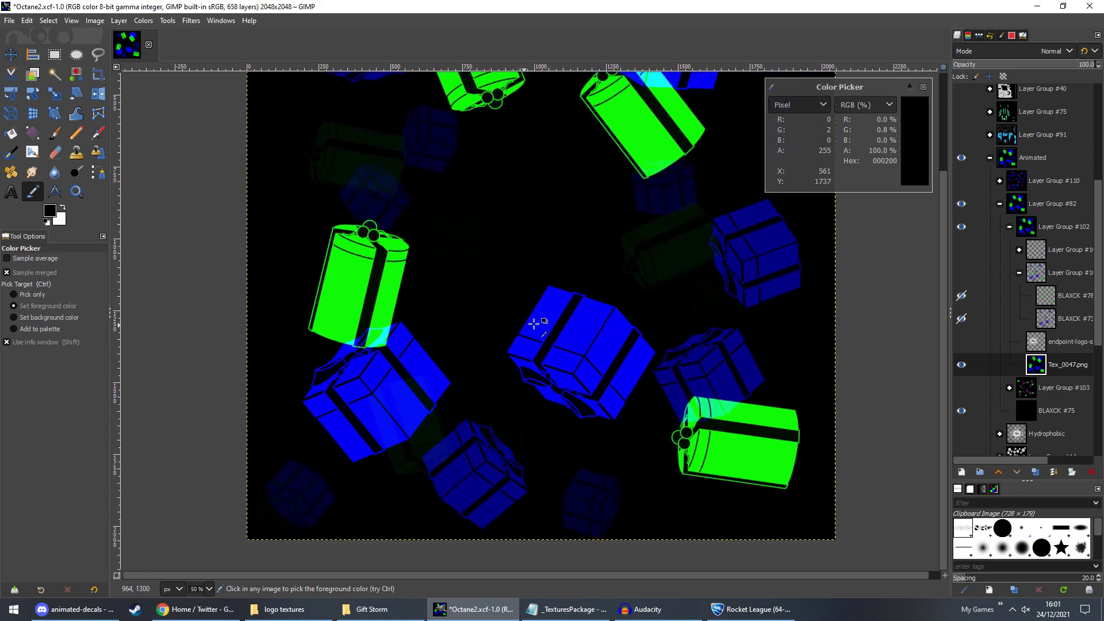
{"action": "left_click", "coordinate": [11, 54]}
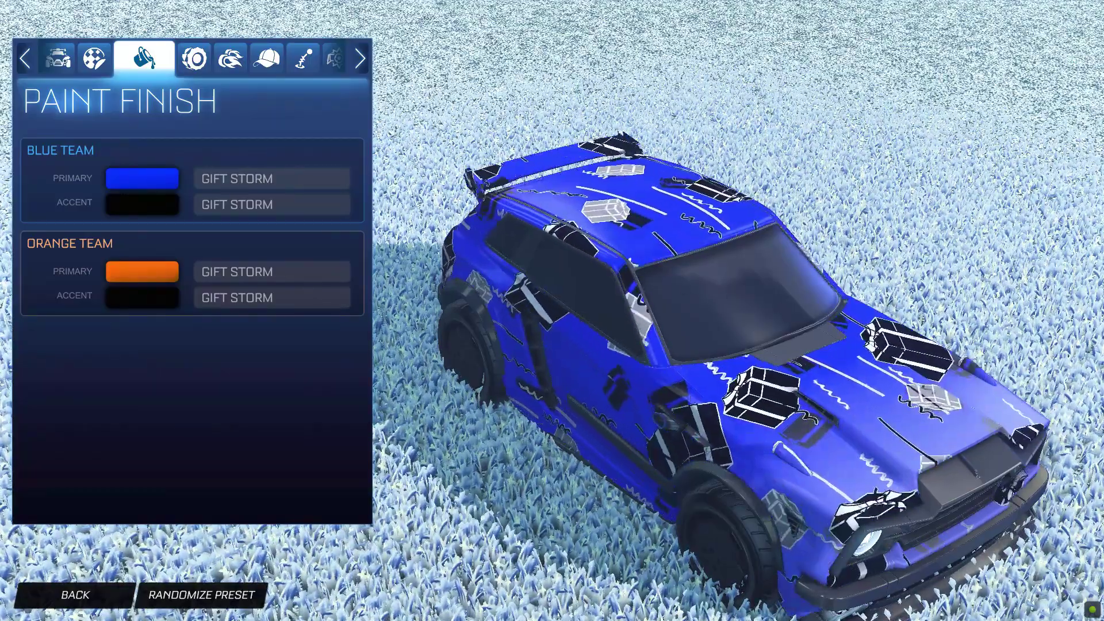
In GIMP, briefly preview the Tex_0047.png gift box layer, then restore the logo layers.
{"action": "key", "text": "alt+Tab"}
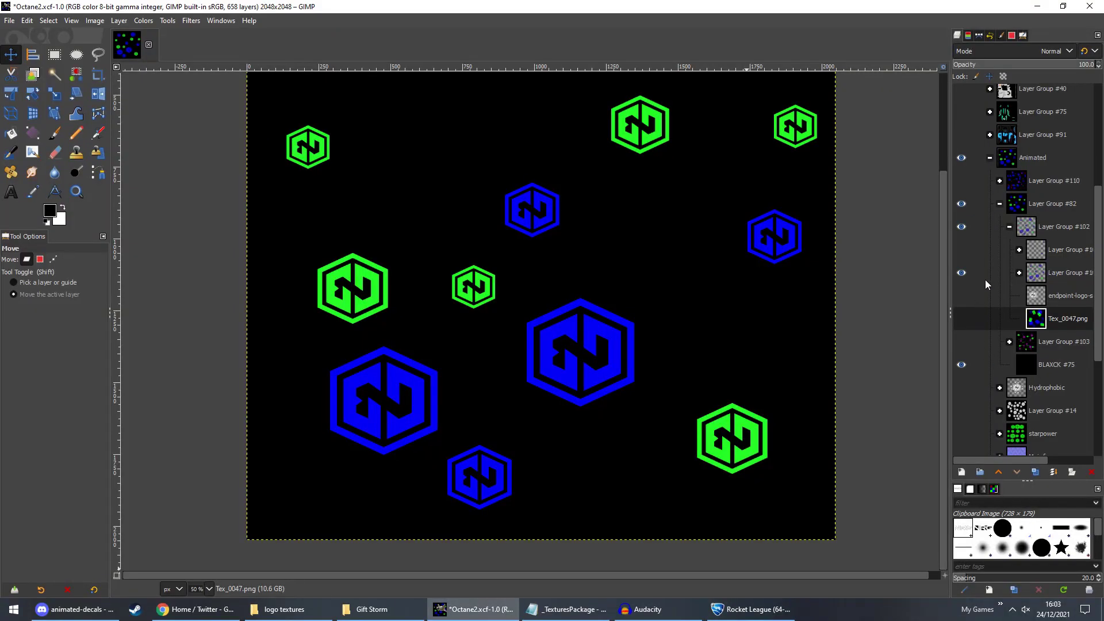
{"action": "left_click", "coordinate": [959, 272]}
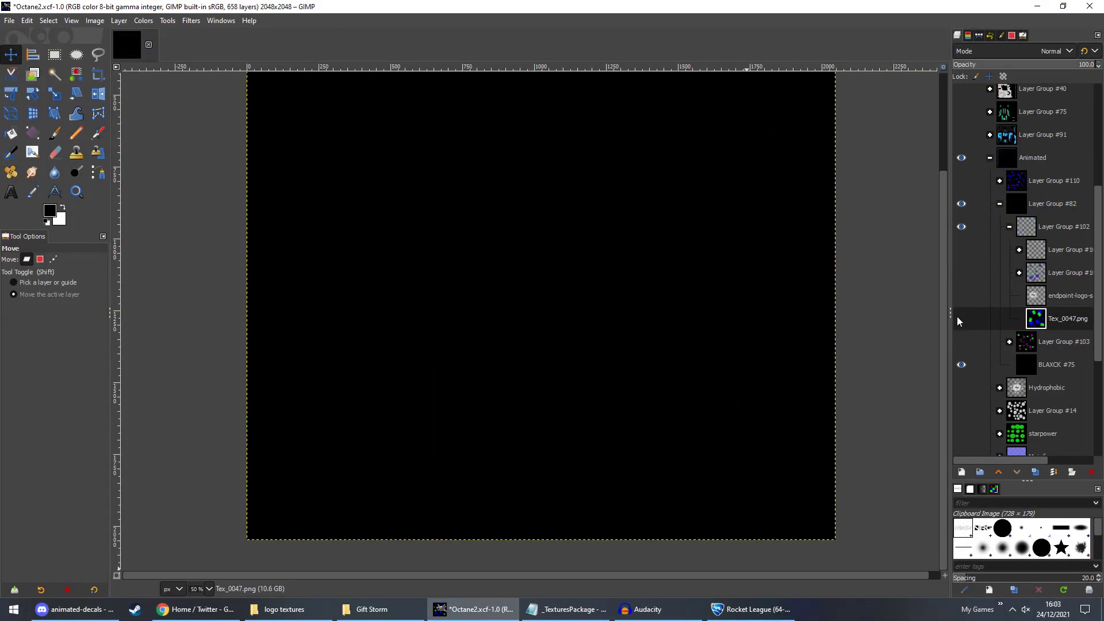
{"action": "left_click", "coordinate": [959, 318]}
{"action": "left_click_drag", "start_coordinate": [341, 139], "coordinate": [315, 236]}
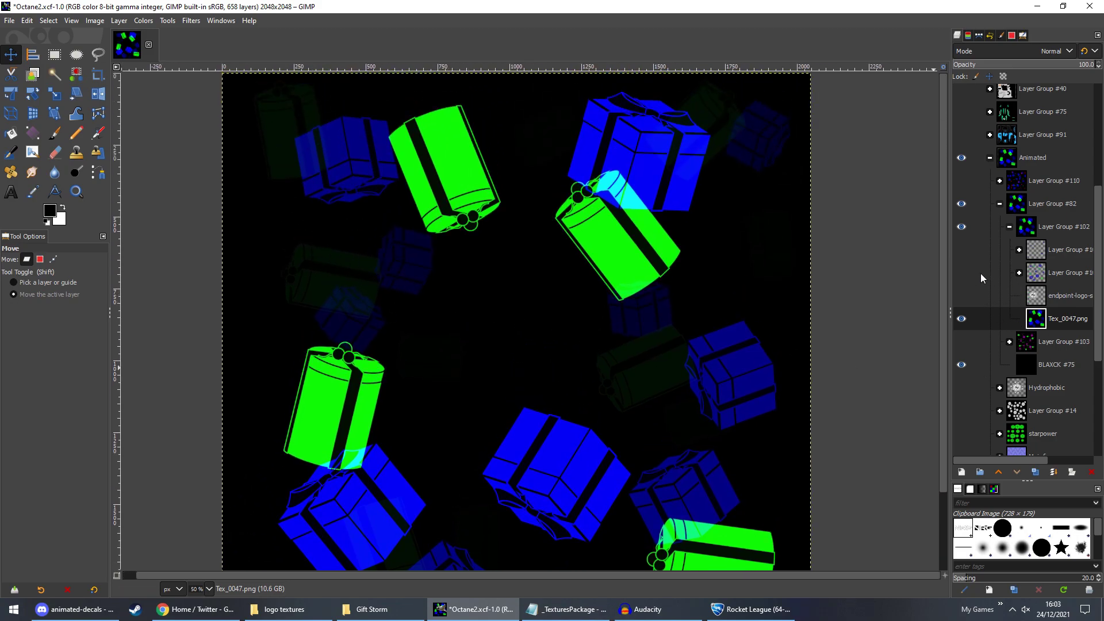
{"action": "left_click", "coordinate": [964, 268]}
{"action": "left_click", "coordinate": [964, 319]}
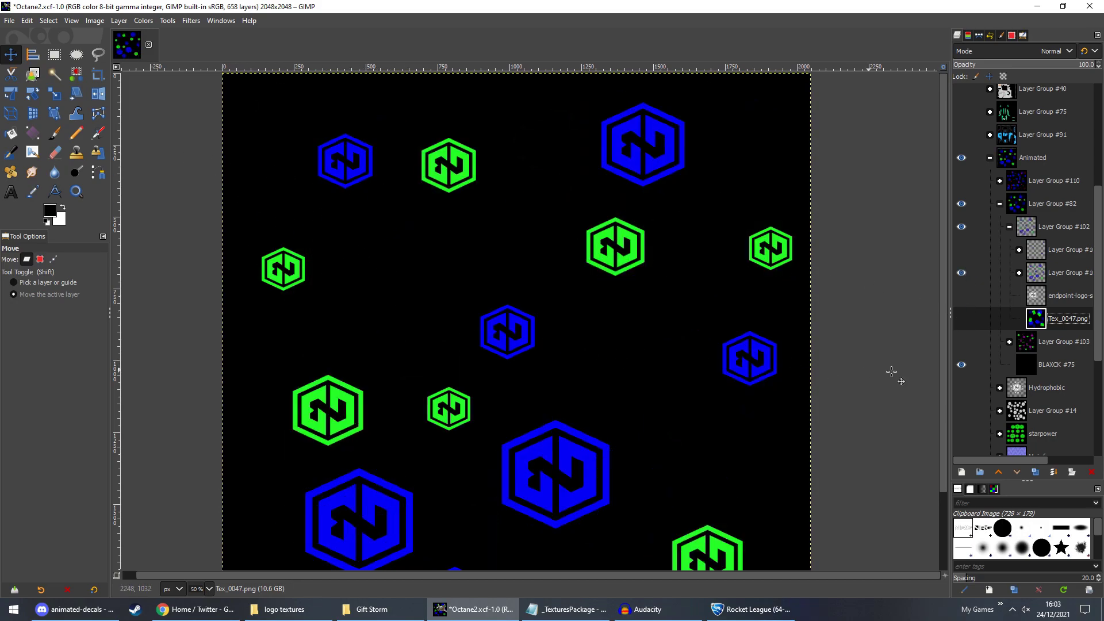
Show the faint background logo group with its green logos hidden, and re-export Blue Green.png.
{"action": "left_click", "coordinate": [1019, 250]}
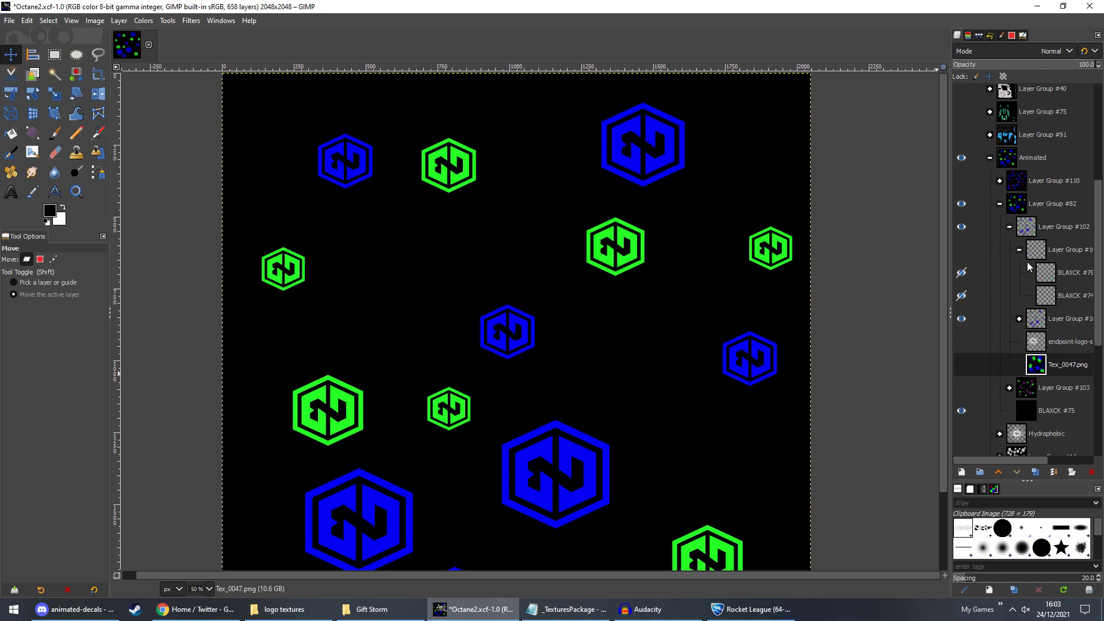
{"action": "left_click", "coordinate": [961, 249]}
{"action": "left_click", "coordinate": [961, 273]}
{"action": "left_click", "coordinate": [961, 274]}
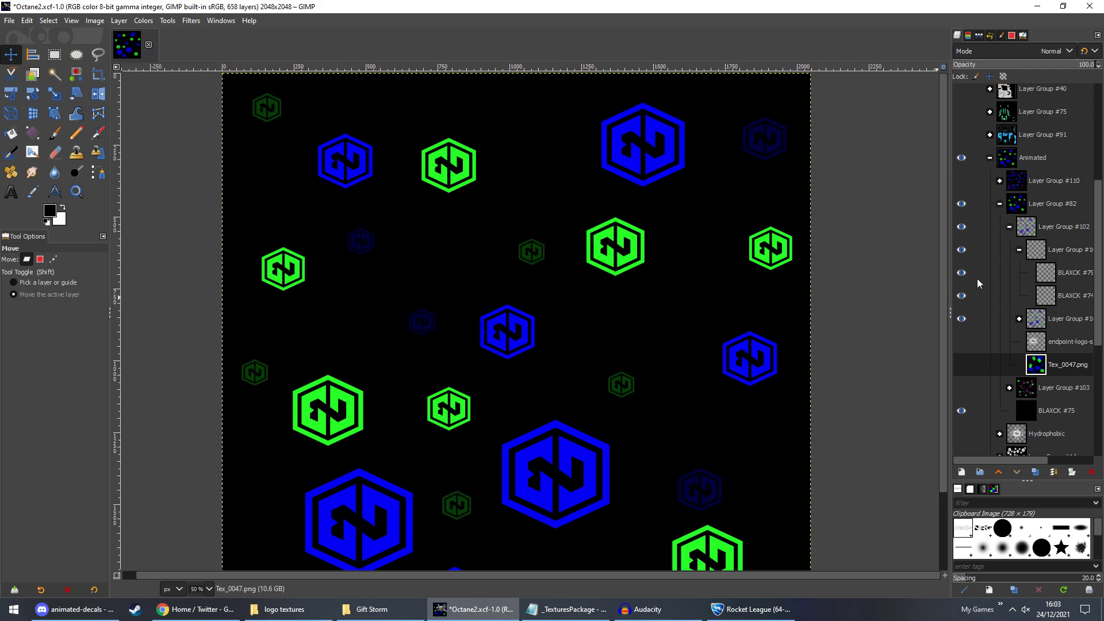
{"action": "left_click", "coordinate": [961, 273]}
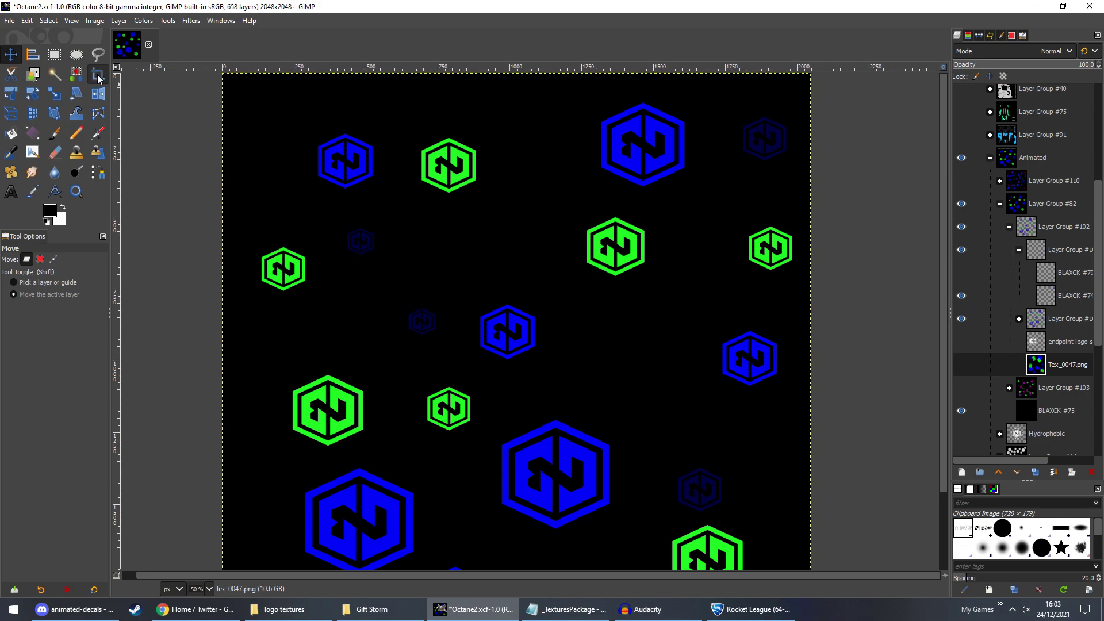
{"action": "left_click", "coordinate": [10, 21]}
{"action": "left_click", "coordinate": [75, 187]}
Set AlphaConsole's Blue Decal to Animated - Gift Storm and close the overlay.
{"action": "left_click", "coordinate": [731, 613]}
{"action": "key", "text": "F5"}
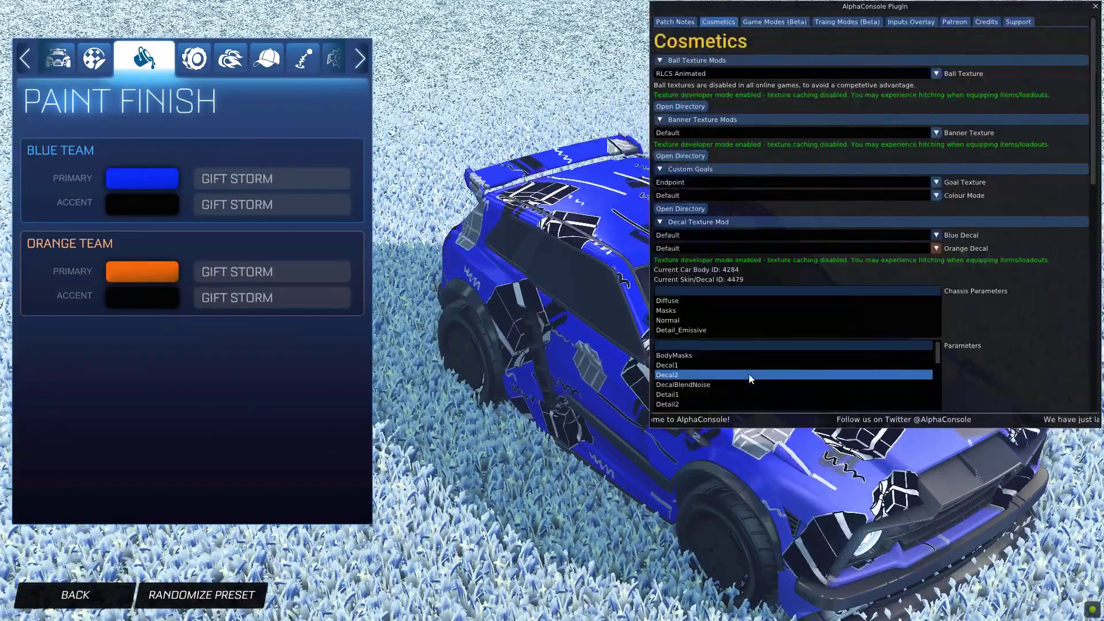
{"action": "left_click", "coordinate": [702, 181]}
{"action": "left_click", "coordinate": [702, 182]}
{"action": "left_click", "coordinate": [708, 231]}
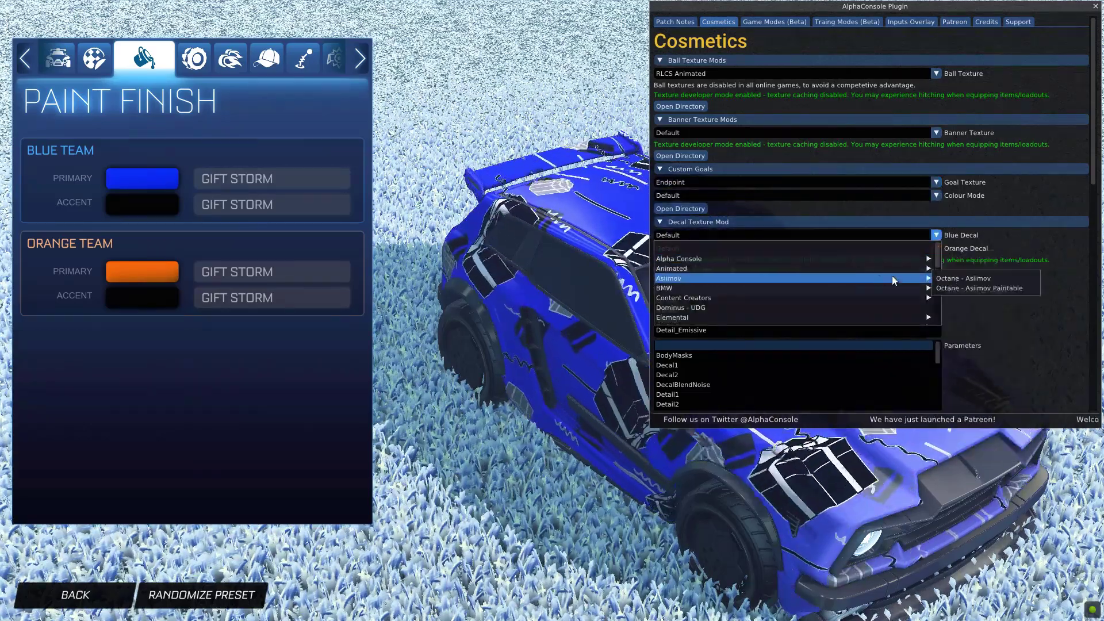
{"action": "mouse_move", "coordinate": [915, 273]}
{"action": "left_click", "coordinate": [964, 328]}
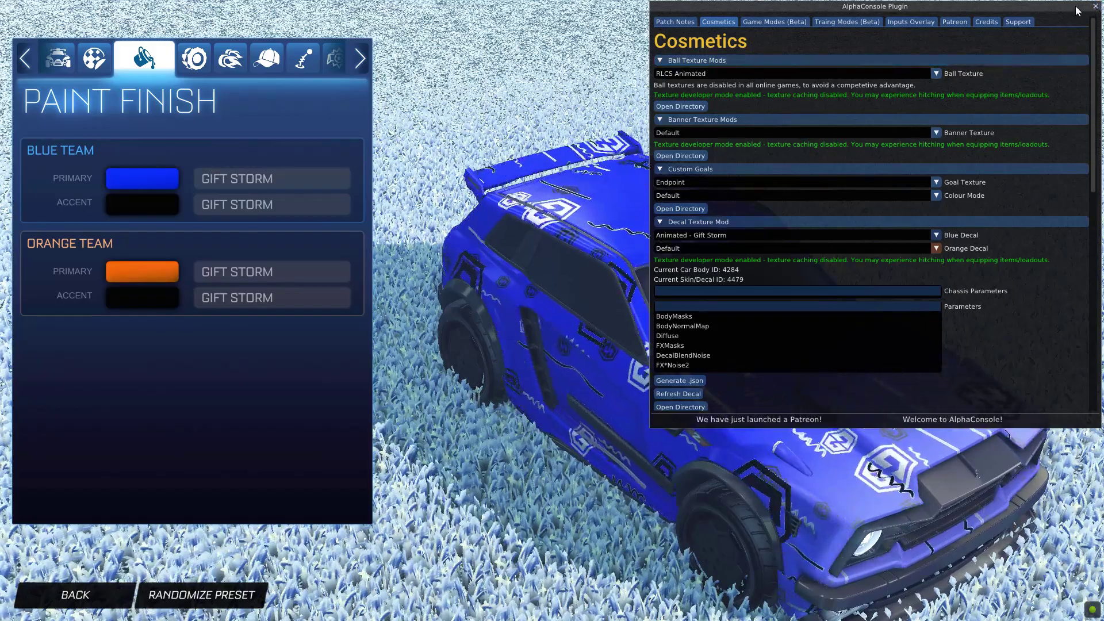
{"action": "left_click", "coordinate": [1094, 8]}
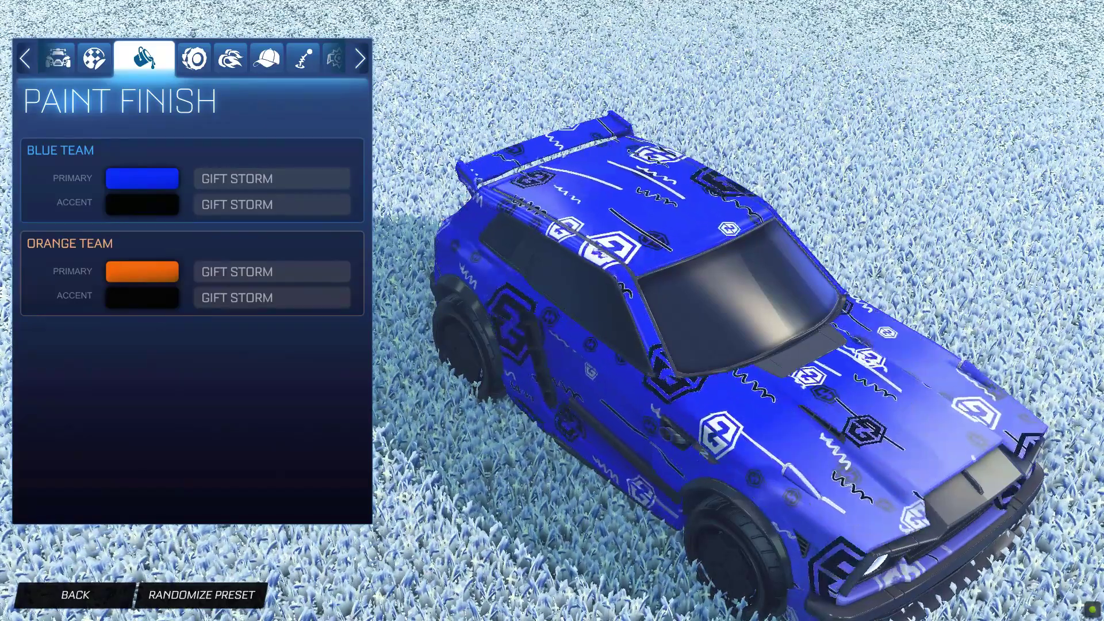
Hide the bright green BLAXCK #78 logos, re-export Blue Green.png, and return to the game.
{"action": "key", "text": "alt+Tab"}
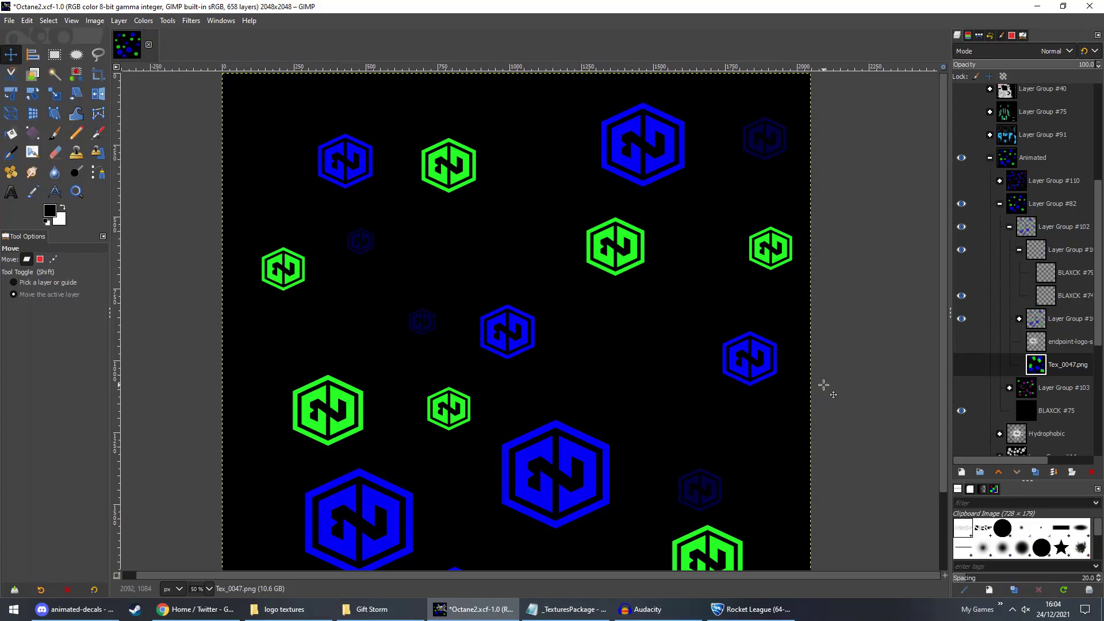
{"action": "left_click", "coordinate": [1019, 320]}
{"action": "left_click", "coordinate": [961, 341]}
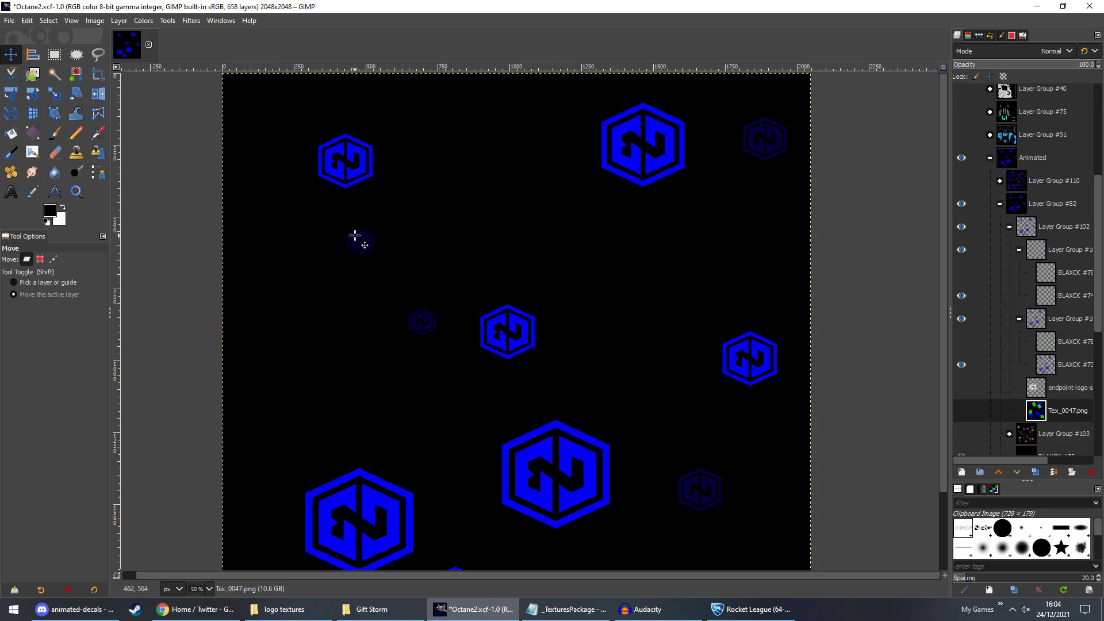
{"action": "left_click", "coordinate": [14, 23]}
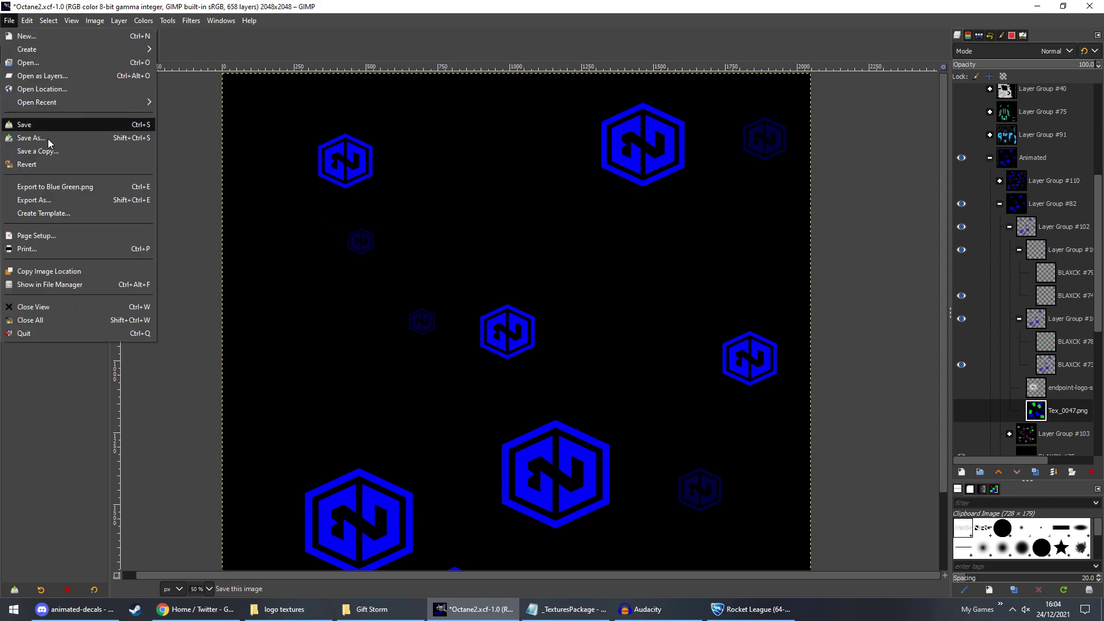
{"action": "left_click", "coordinate": [58, 189]}
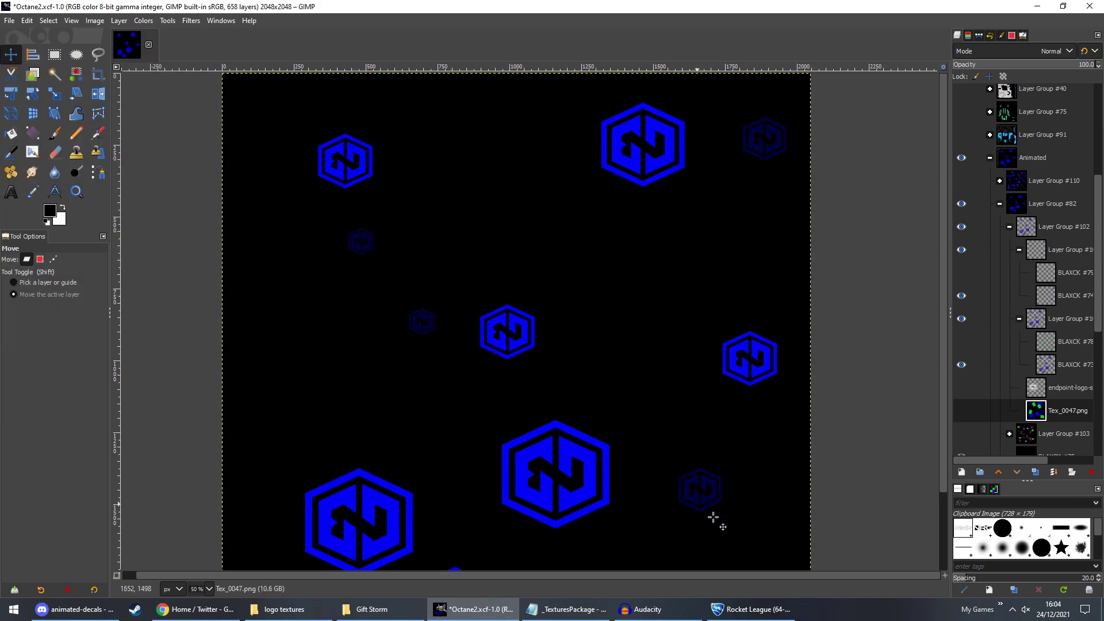
{"action": "left_click", "coordinate": [744, 613]}
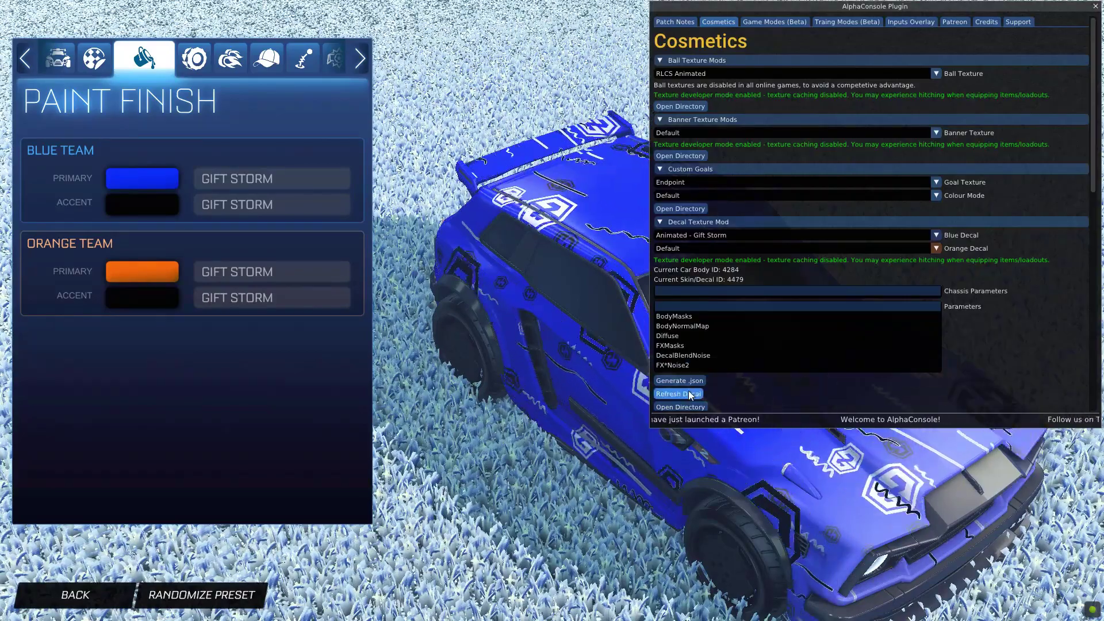
View the refreshed car, check the Blue Team Accent palette keeping black, then return to GIMP.
{"action": "left_click", "coordinate": [1096, 7]}
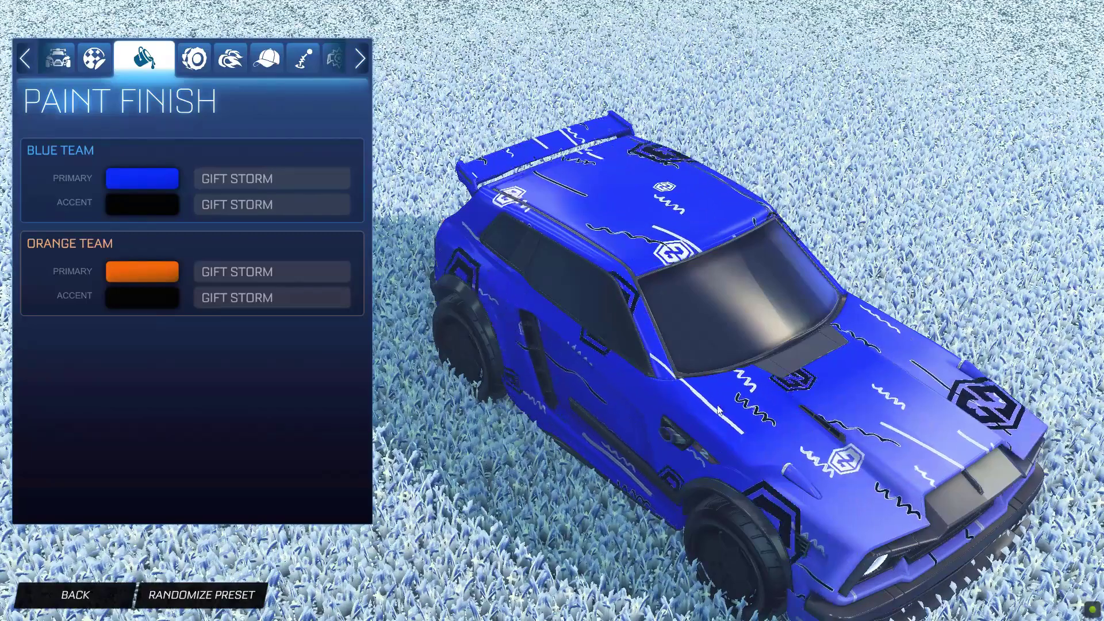
{"action": "left_click", "coordinate": [142, 204]}
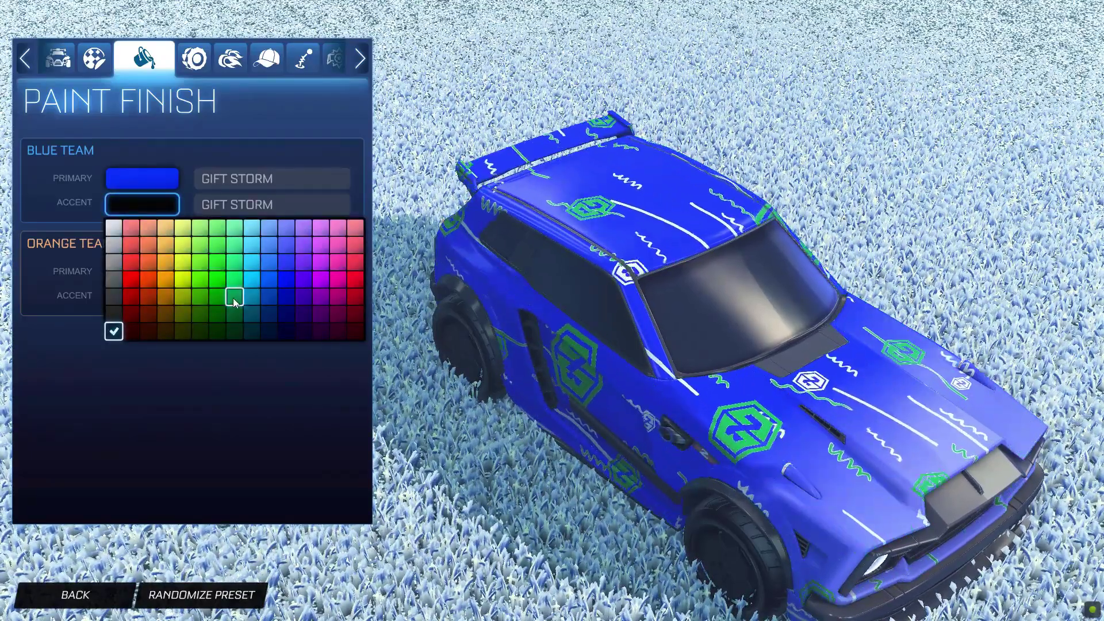
{"action": "left_click", "coordinate": [733, 405]}
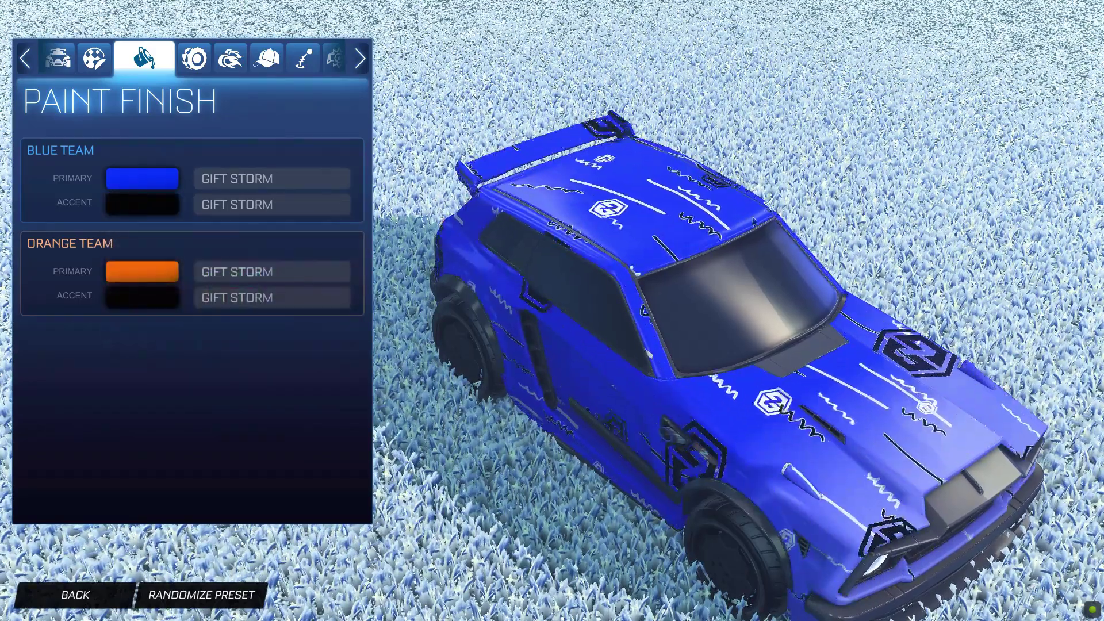
{"action": "key", "text": "alt+Tab"}
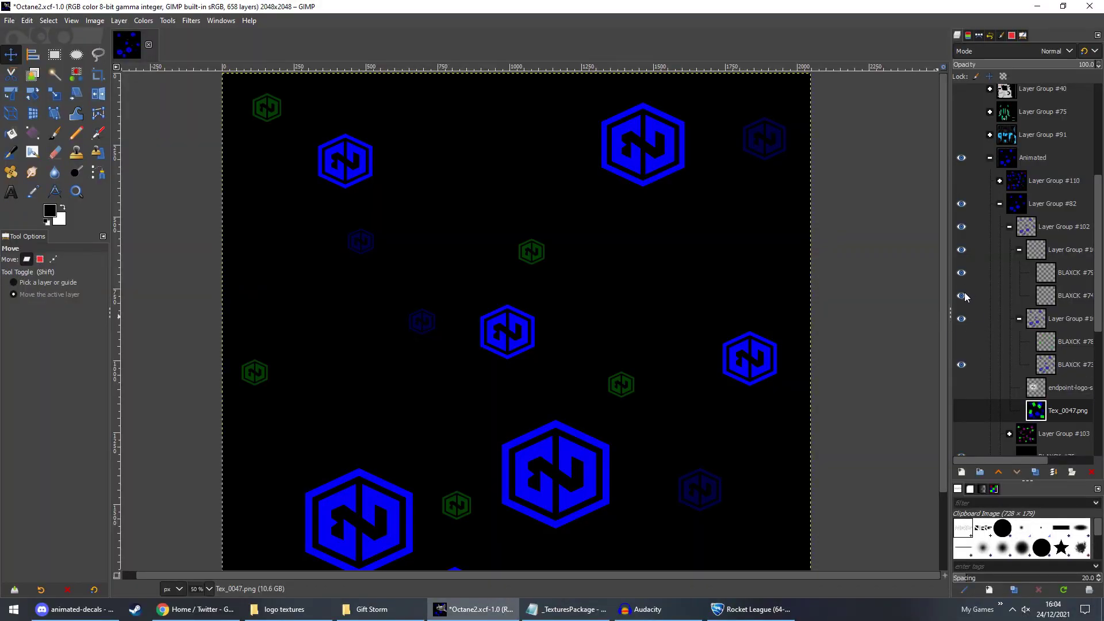
Turn the bright green BLAXCK #78 logos back on and re-export Blue Green.png.
{"action": "left_click", "coordinate": [959, 342]}
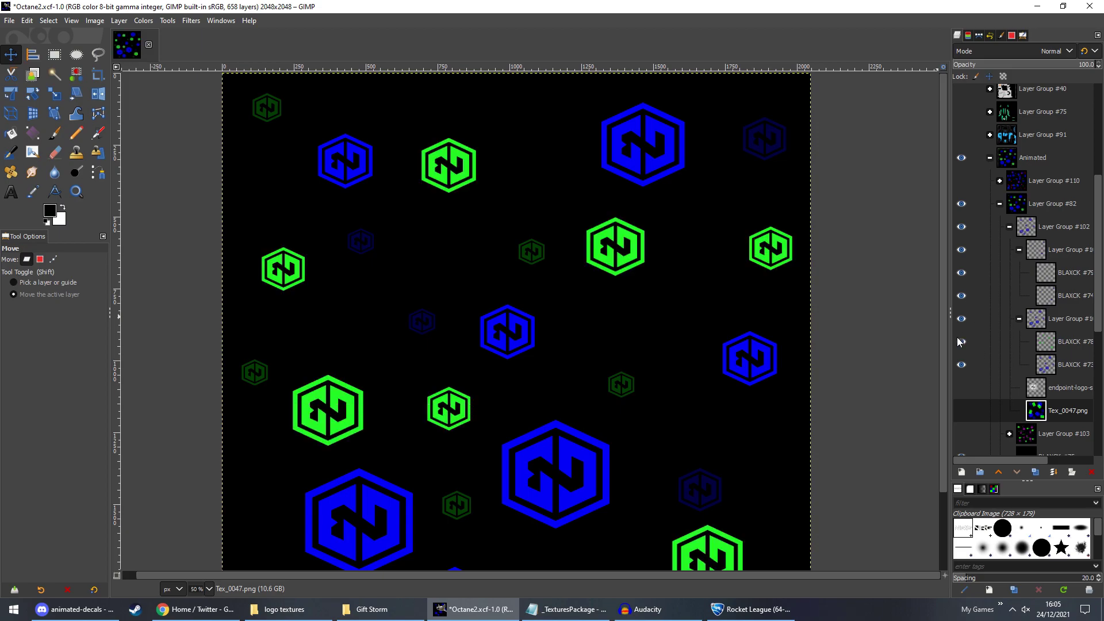
{"action": "left_click", "coordinate": [7, 21]}
{"action": "key", "text": "Escape"}
In Rocket League, refresh the decal with the new texture and close AlphaConsole.
{"action": "left_click", "coordinate": [736, 618]}
{"action": "left_click", "coordinate": [680, 393]}
{"action": "left_click", "coordinate": [1095, 6]}
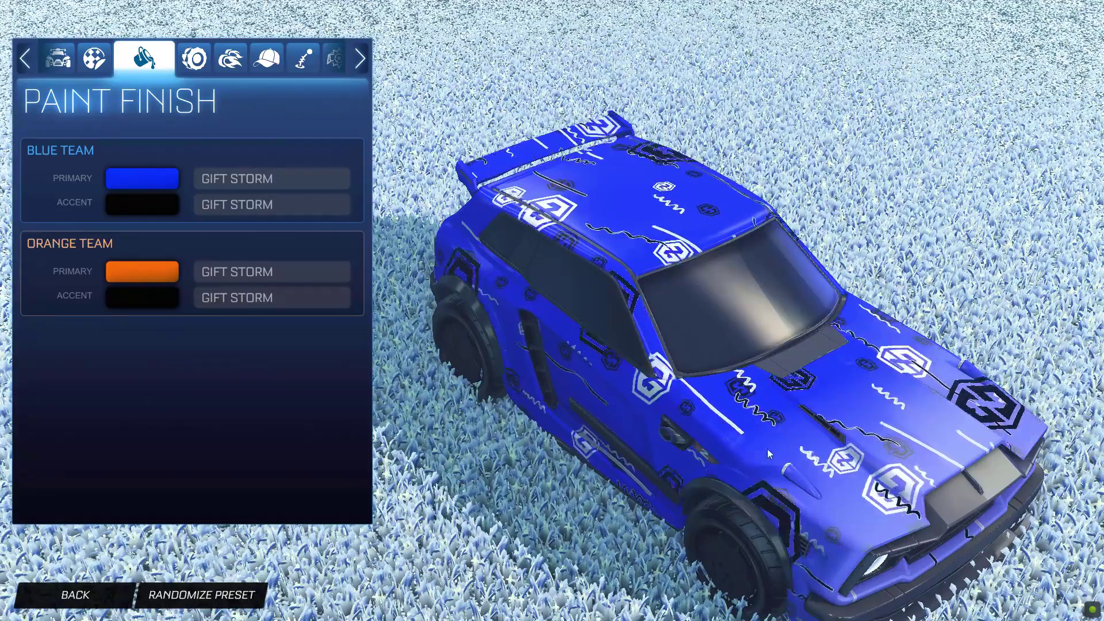
{"action": "left_click", "coordinate": [154, 210]}
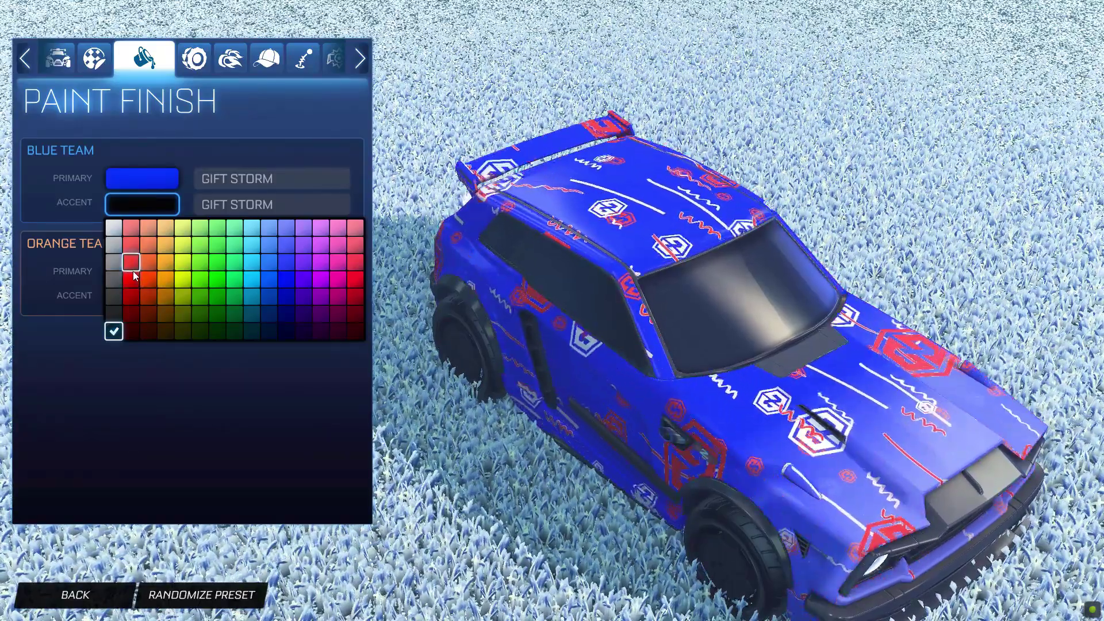
{"action": "left_click", "coordinate": [551, 278]}
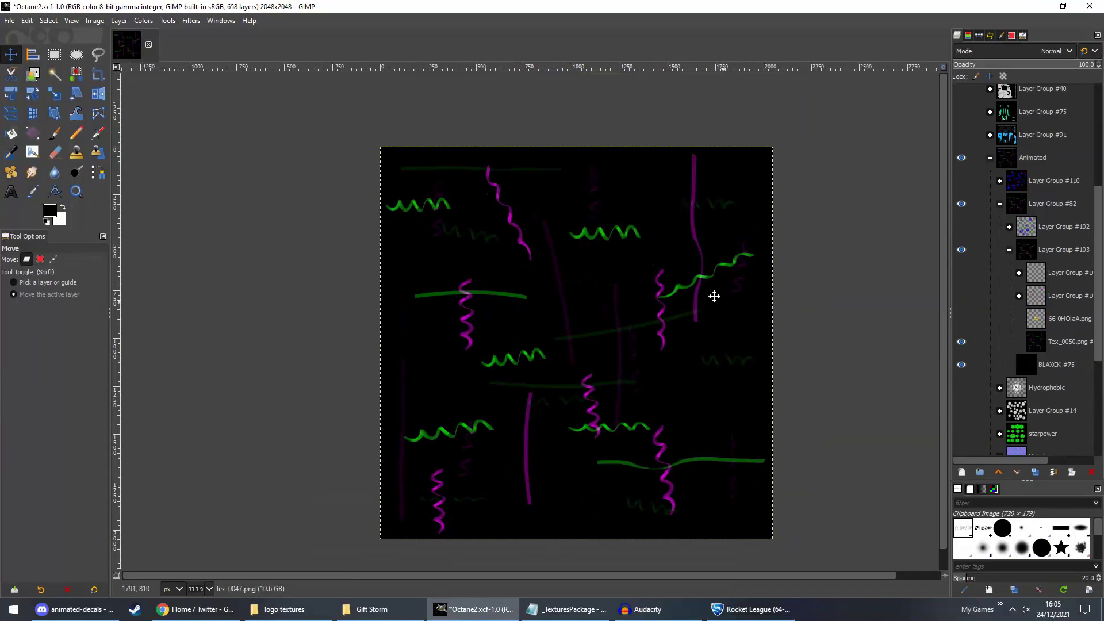
Scroll the GIMP canvas to view the green and magenta ribbon texture.
{"action": "scroll", "coordinate": [705, 291], "scroll_direction": "down", "scroll_amount": 1}
{"action": "scroll", "coordinate": [705, 292], "scroll_direction": "right", "scroll_amount": 2}
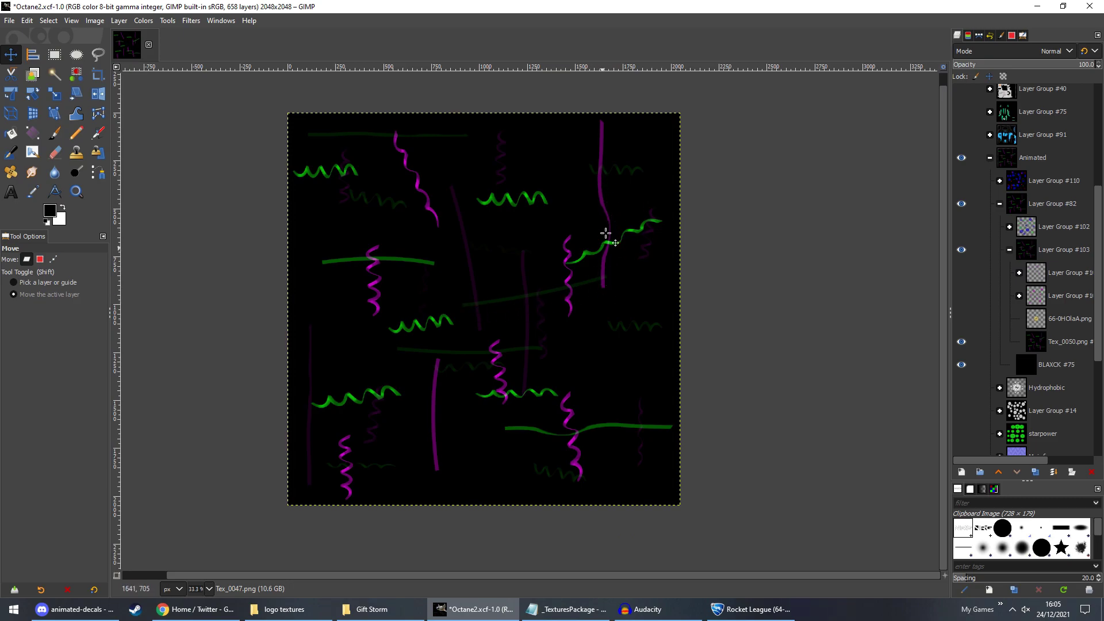
{"action": "scroll", "coordinate": [501, 267], "scroll_direction": "up", "scroll_amount": 1}
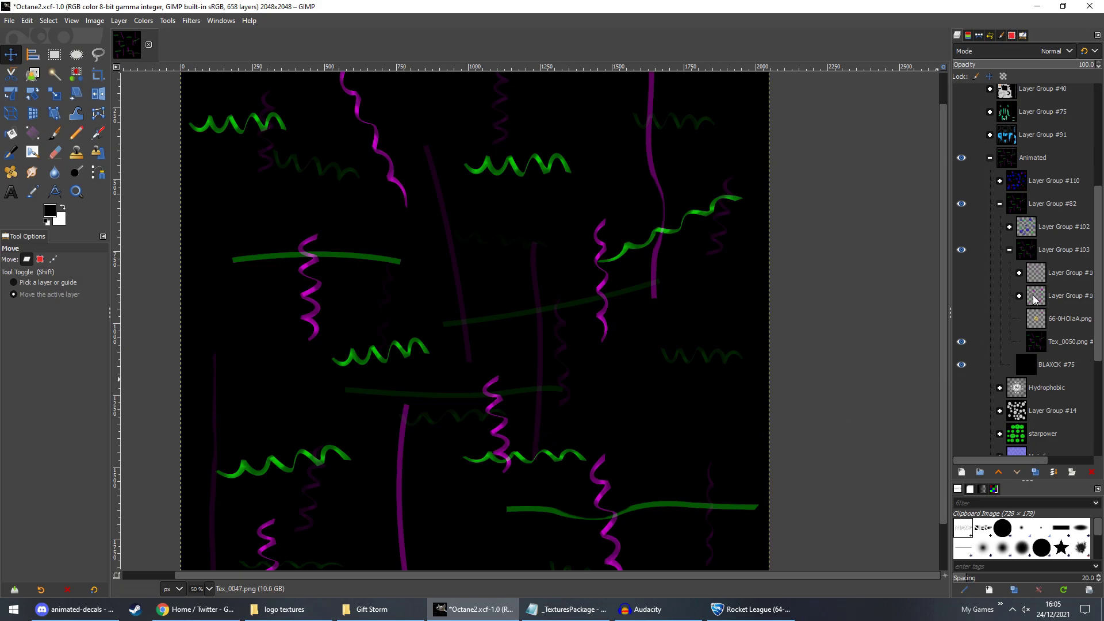
Show the soccer-ball logo group, and hide the Tex_0050.png ribbons and the green BLAXCK #80 balls.
{"action": "left_click", "coordinate": [960, 293]}
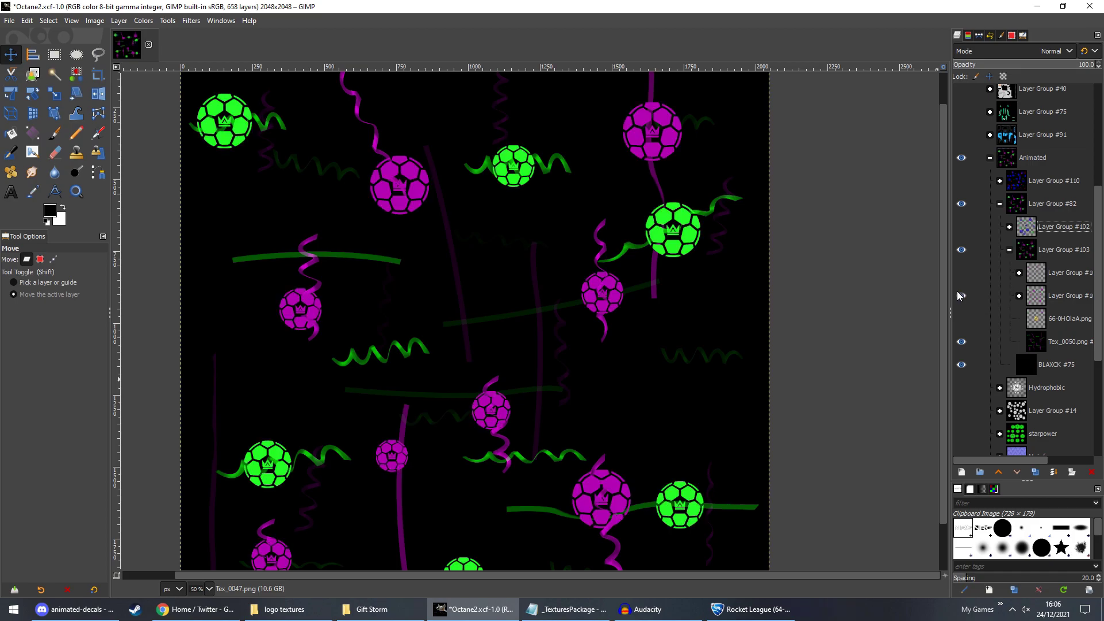
{"action": "left_click", "coordinate": [962, 342]}
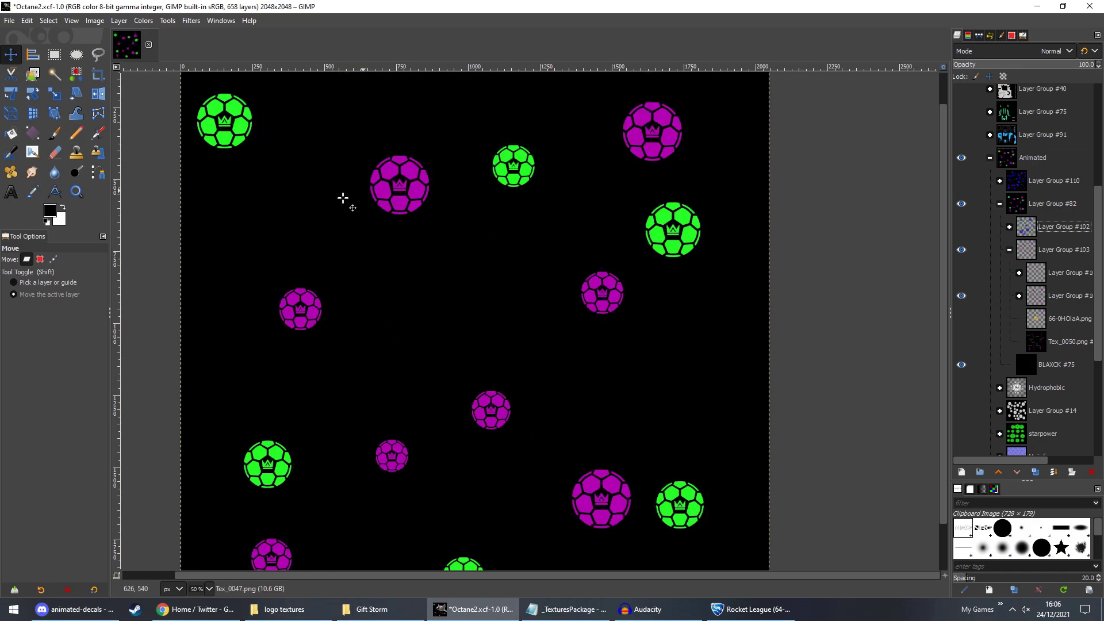
{"action": "left_click", "coordinate": [1018, 296]}
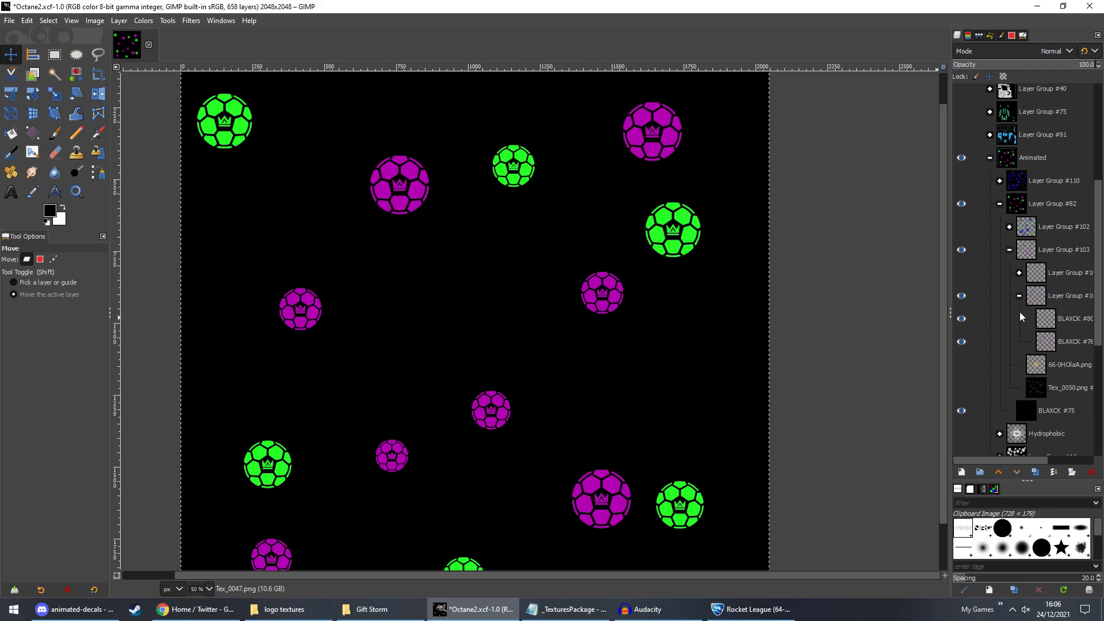
{"action": "left_click", "coordinate": [961, 320]}
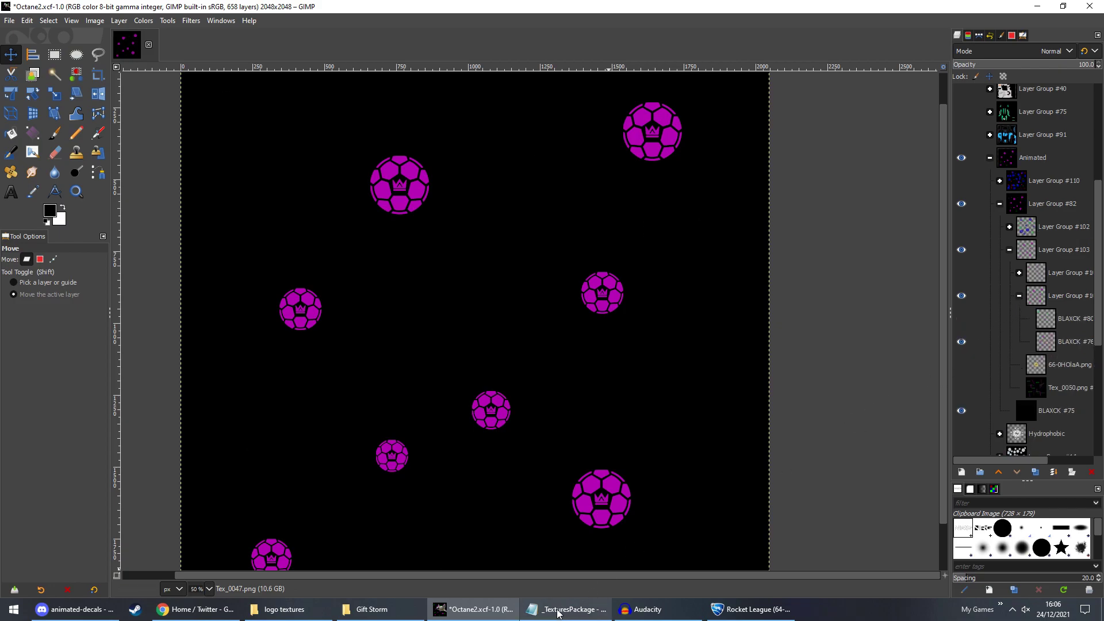
Rename the green-and-pink texture file in the Gift Storm folder to Green Pink.
{"action": "left_click", "coordinate": [353, 613]}
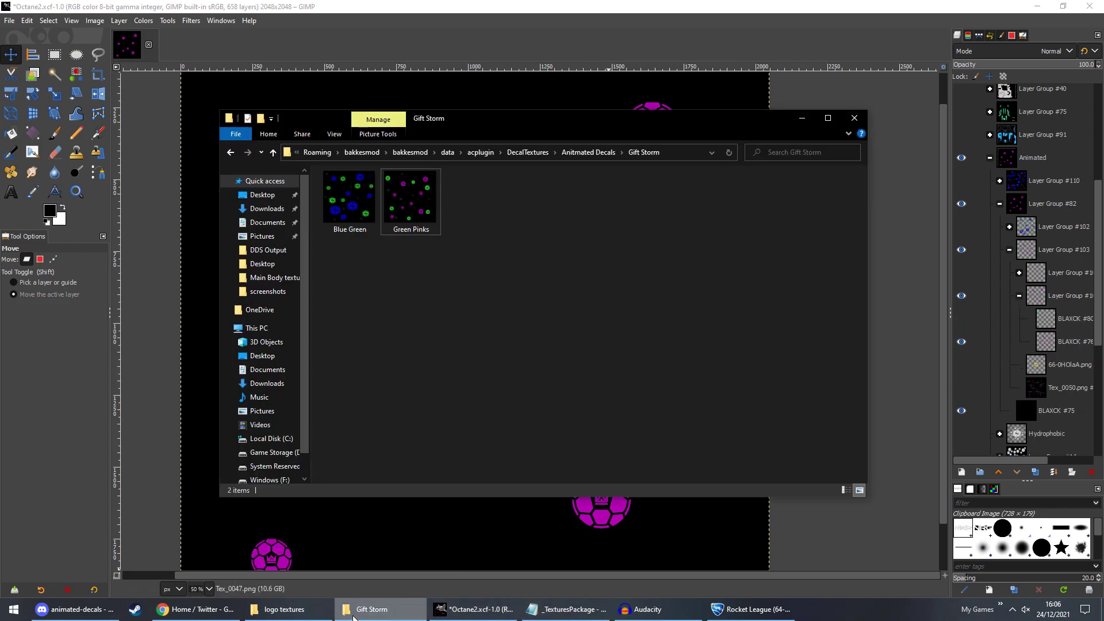
{"action": "left_click", "coordinate": [429, 229]}
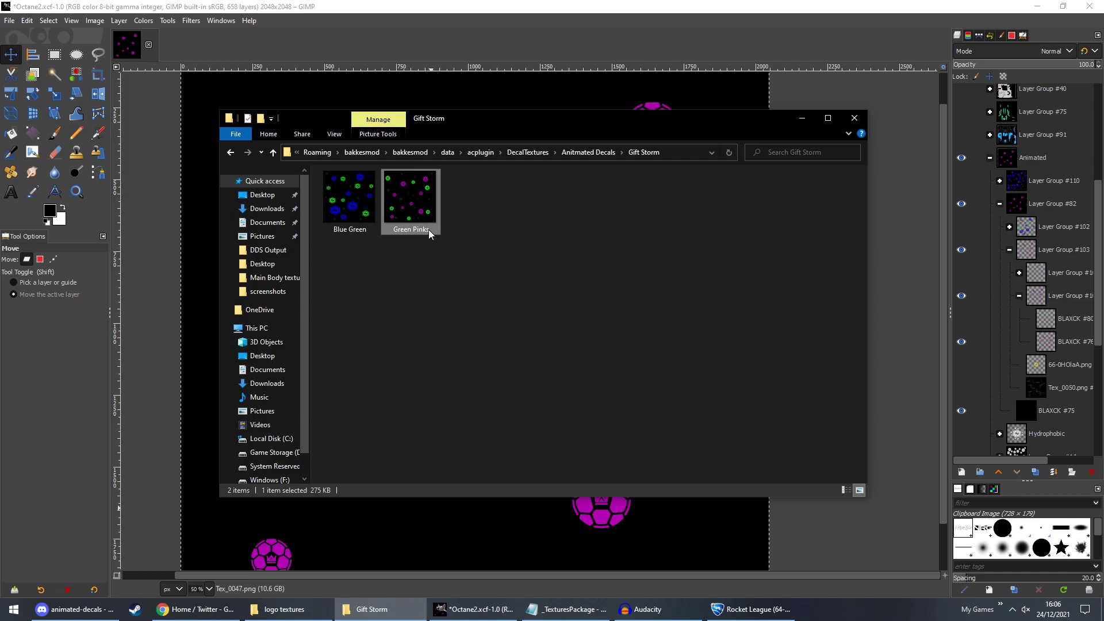
{"action": "left_click", "coordinate": [420, 277]}
Rename the Blue Green file to Blue Greens and bring GIMP back to the front.
{"action": "left_click", "coordinate": [366, 229]}
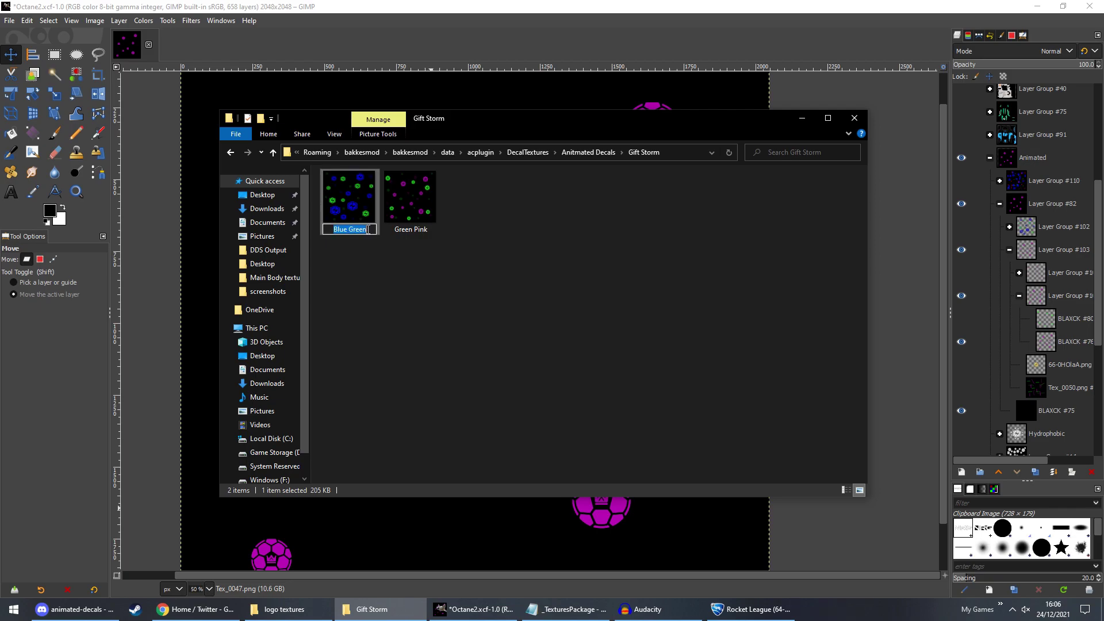
{"action": "left_click", "coordinate": [399, 287]}
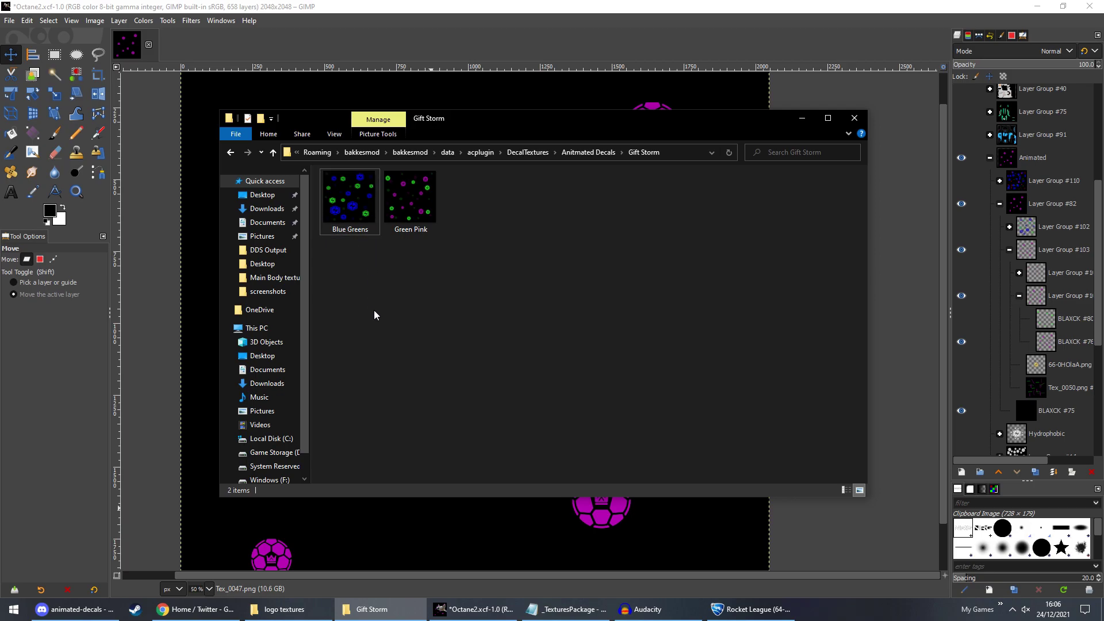
{"action": "mouse_move", "coordinate": [331, 233]}
{"action": "left_click", "coordinate": [443, 77]}
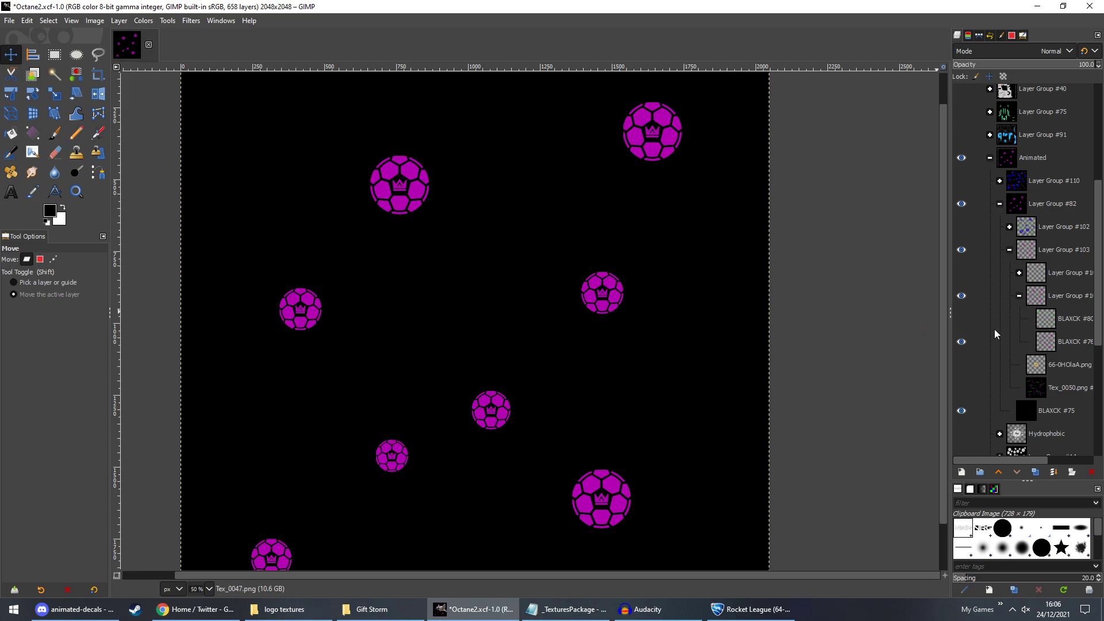
Export the magenta ball texture as PNG, replacing Green Pink.png in Gift Storm.
{"action": "left_click", "coordinate": [9, 21]}
{"action": "left_click", "coordinate": [28, 200]}
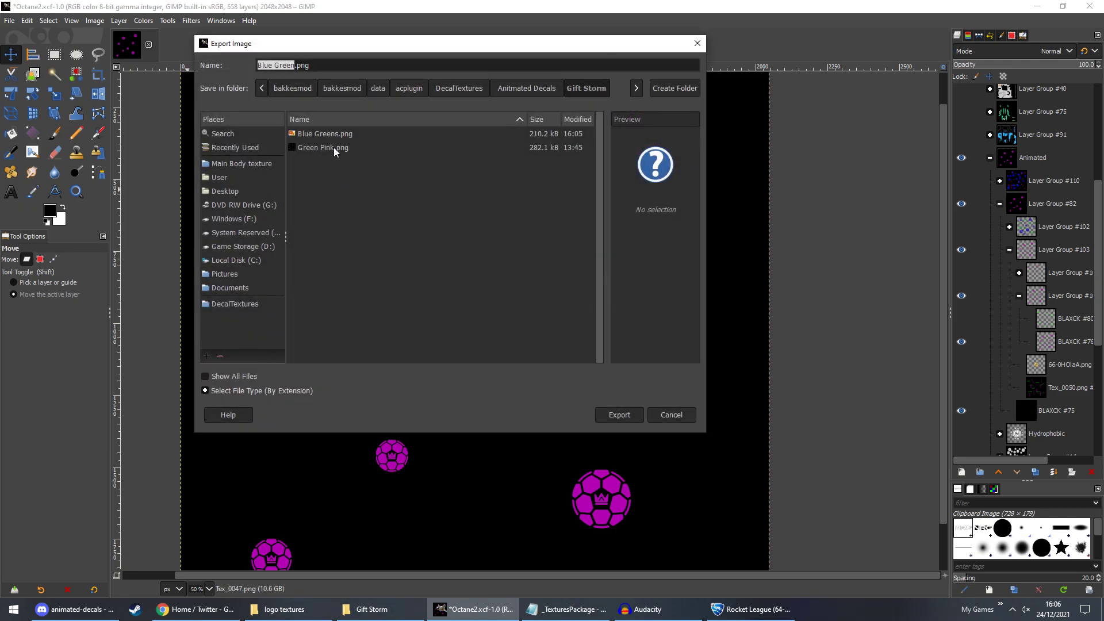
{"action": "left_click", "coordinate": [334, 148]}
{"action": "left_click", "coordinate": [632, 409]}
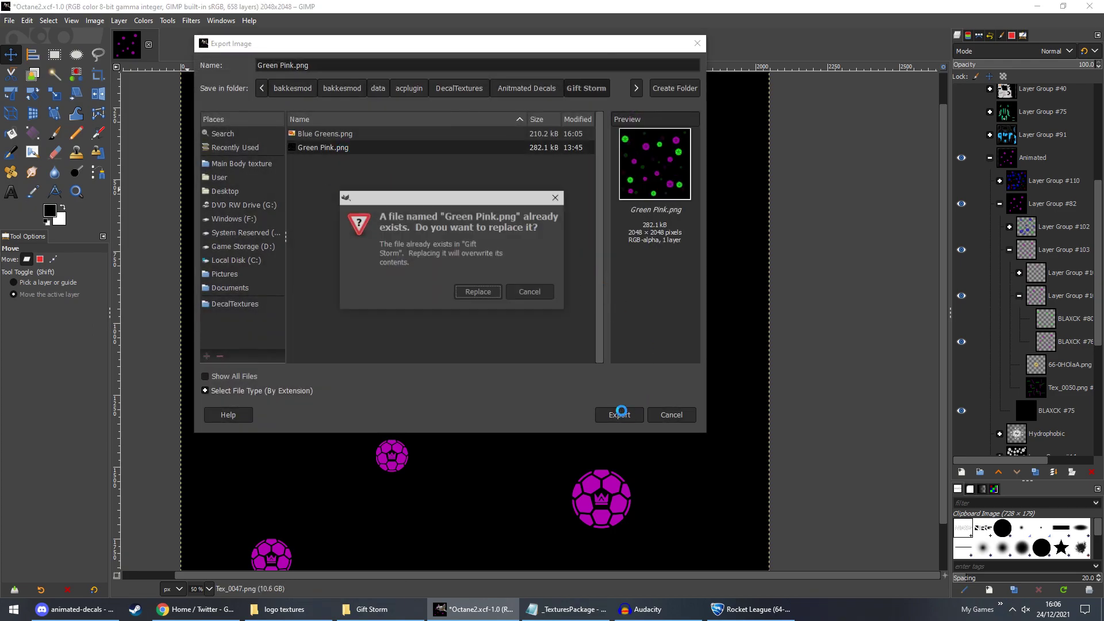
{"action": "left_click", "coordinate": [460, 292]}
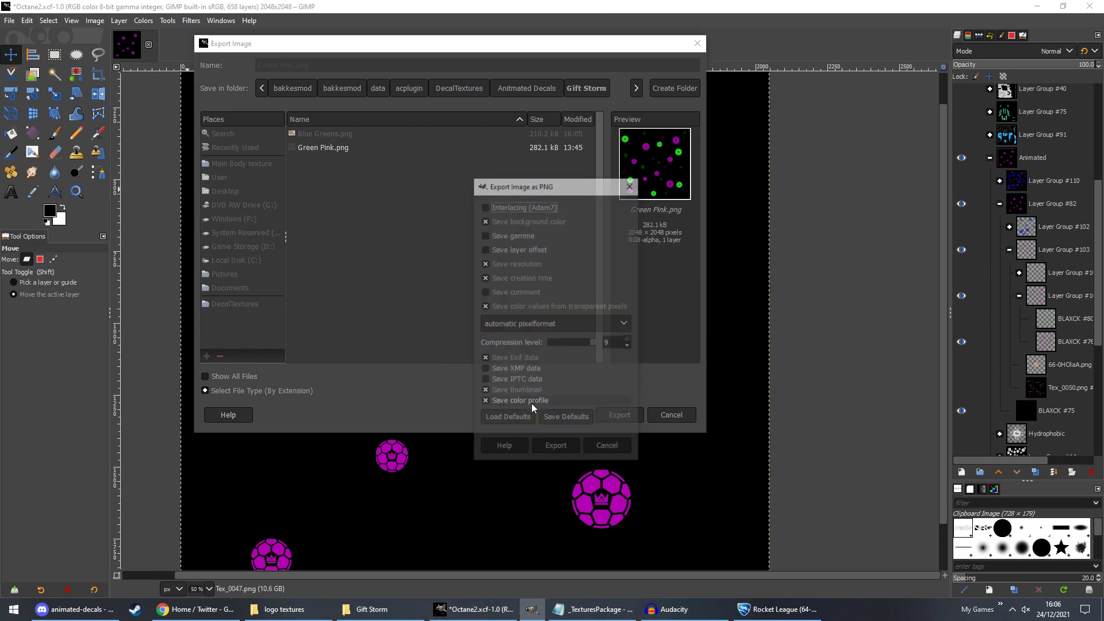
{"action": "left_click", "coordinate": [542, 443]}
In Rocket League, open and close AlphaConsole to reload the Gift Storm decal.
{"action": "left_click", "coordinate": [742, 609]}
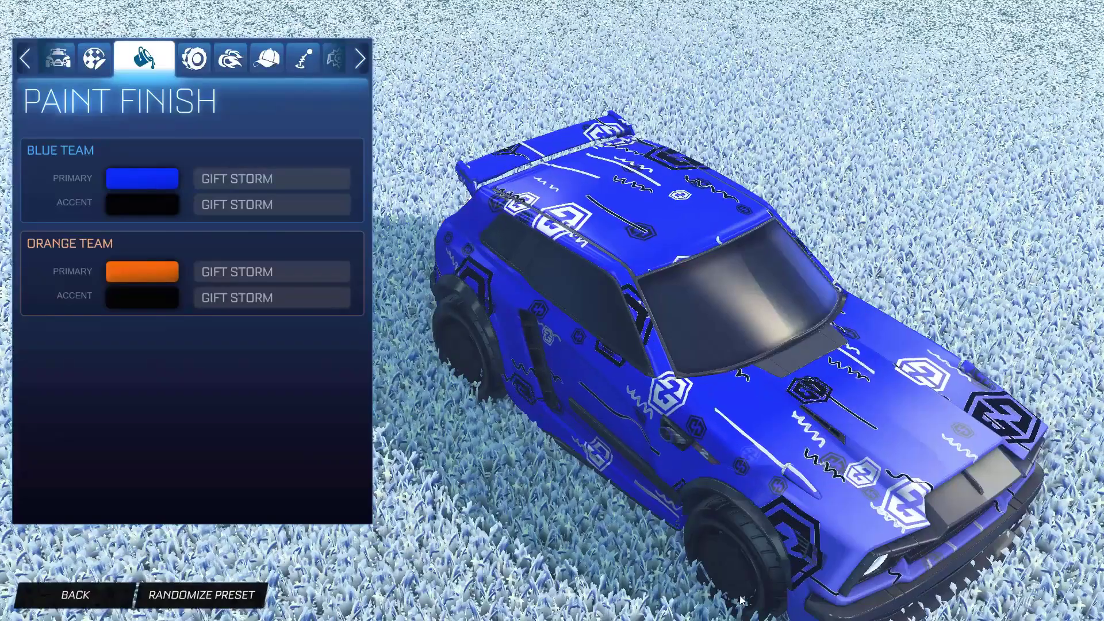
{"action": "key", "text": "F5"}
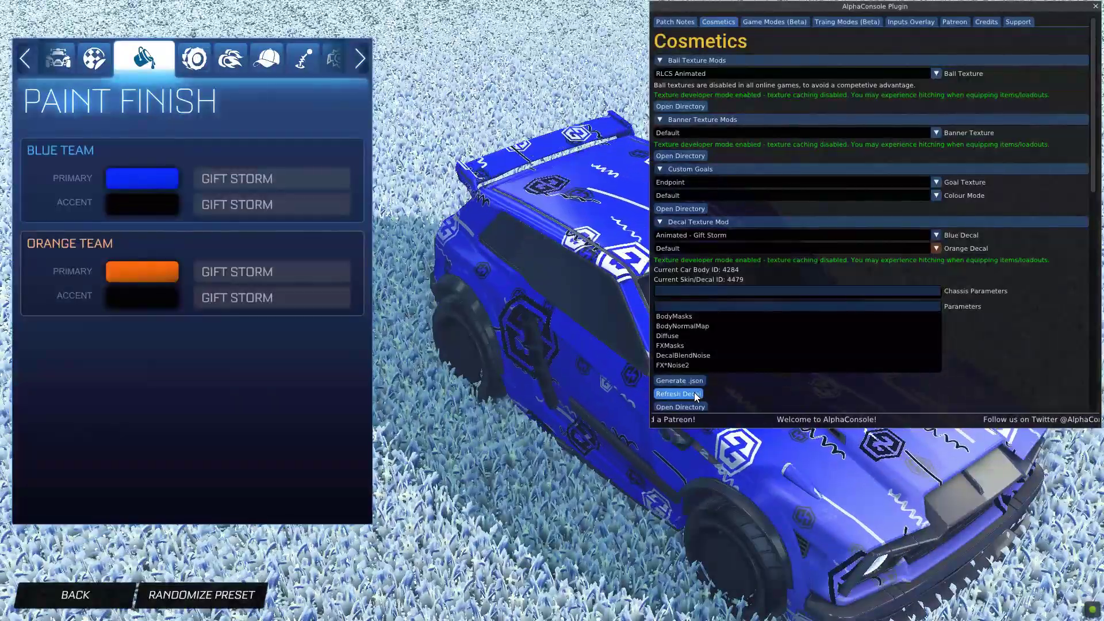
{"action": "key", "text": "F5"}
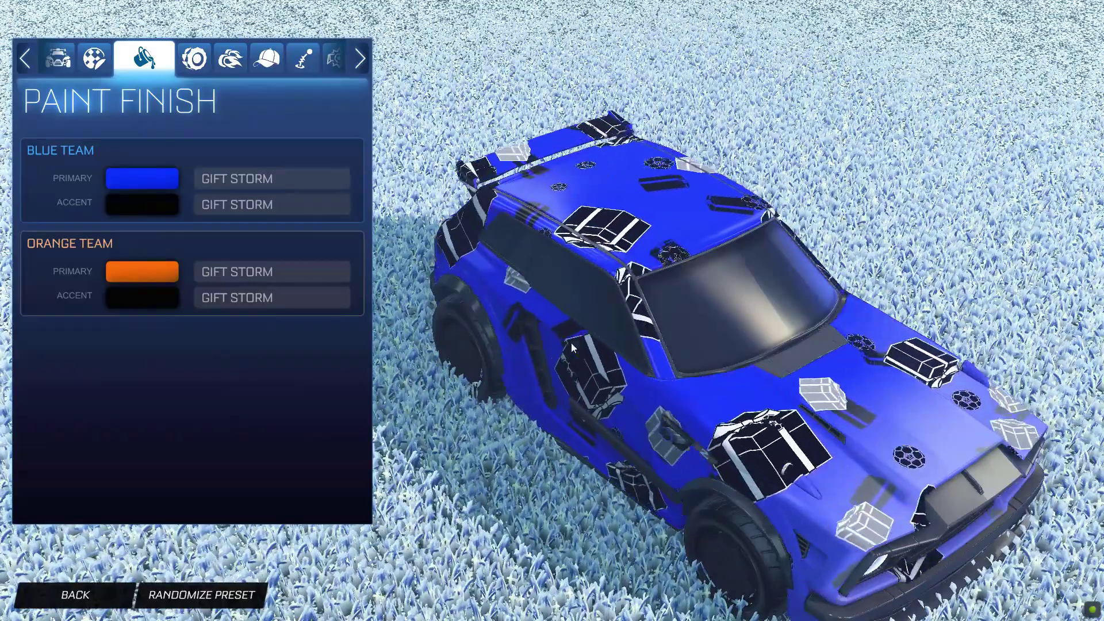
Check the Blue Team Accent colours keeping black, then return to GIMP.
{"action": "left_click", "coordinate": [152, 202]}
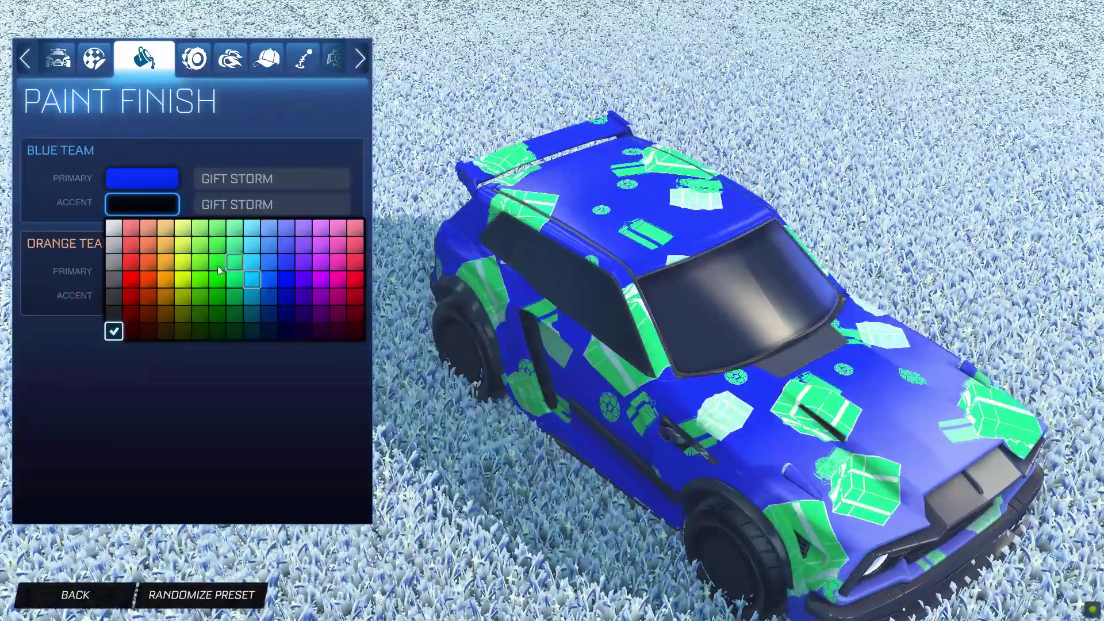
{"action": "left_click", "coordinate": [547, 255]}
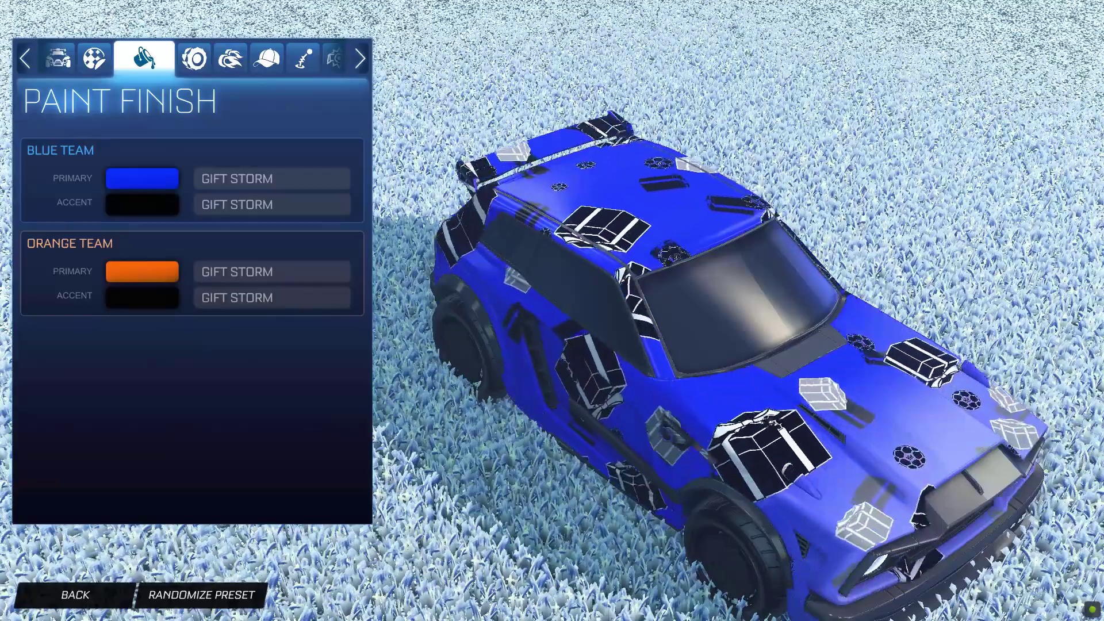
{"action": "key", "text": "alt+Tab"}
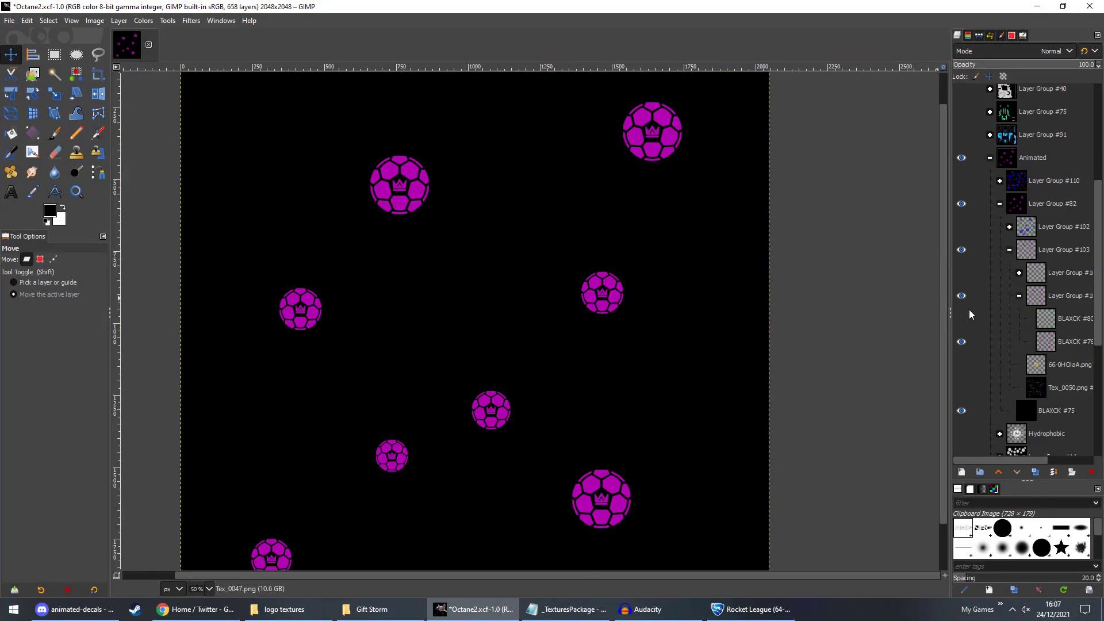
Show the green BLAXCK ball layer and re-export the texture to Green Pink.png.
{"action": "left_click", "coordinate": [961, 319]}
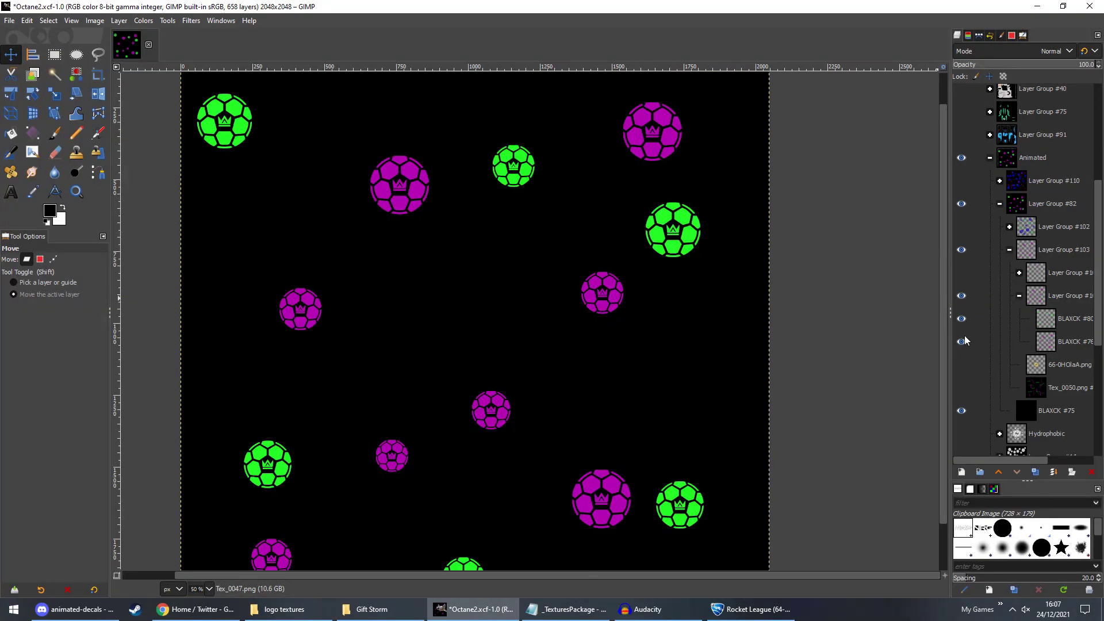
{"action": "left_click", "coordinate": [9, 20]}
{"action": "left_click", "coordinate": [201, 246]}
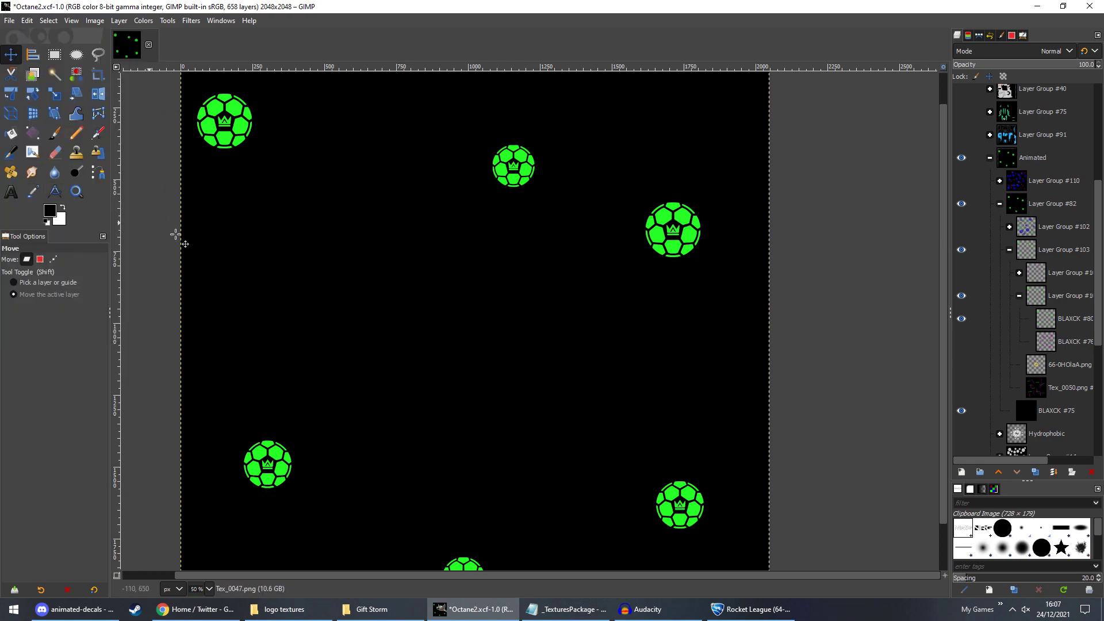
{"action": "left_click", "coordinate": [760, 604]}
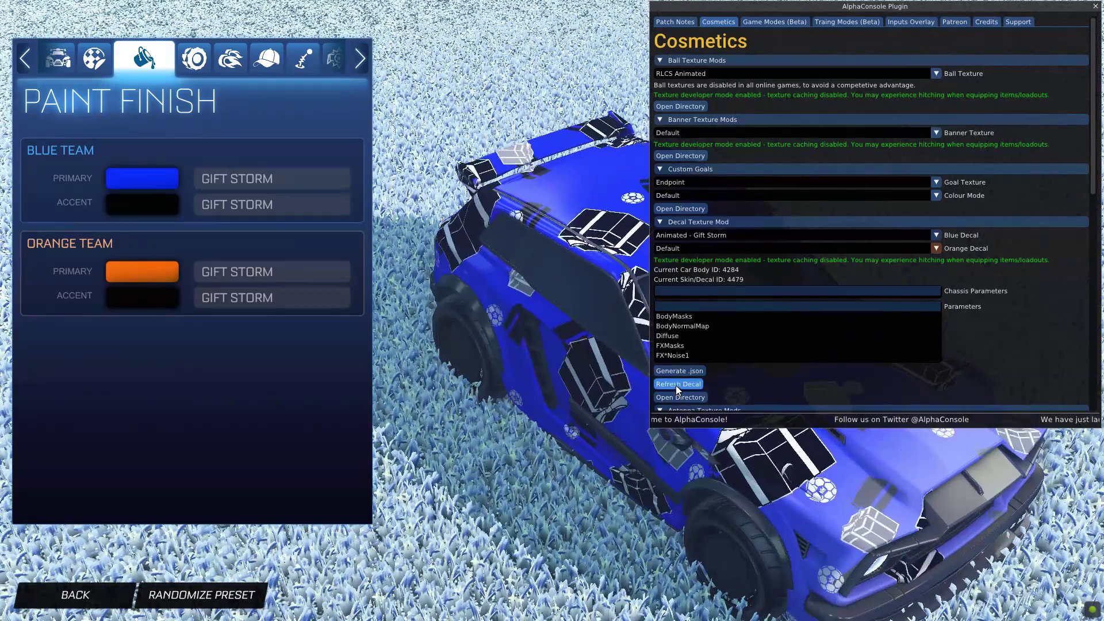
Refresh the Gift Storm decal and check the Blue Team accent palette, keeping black.
{"action": "left_click", "coordinate": [1094, 7]}
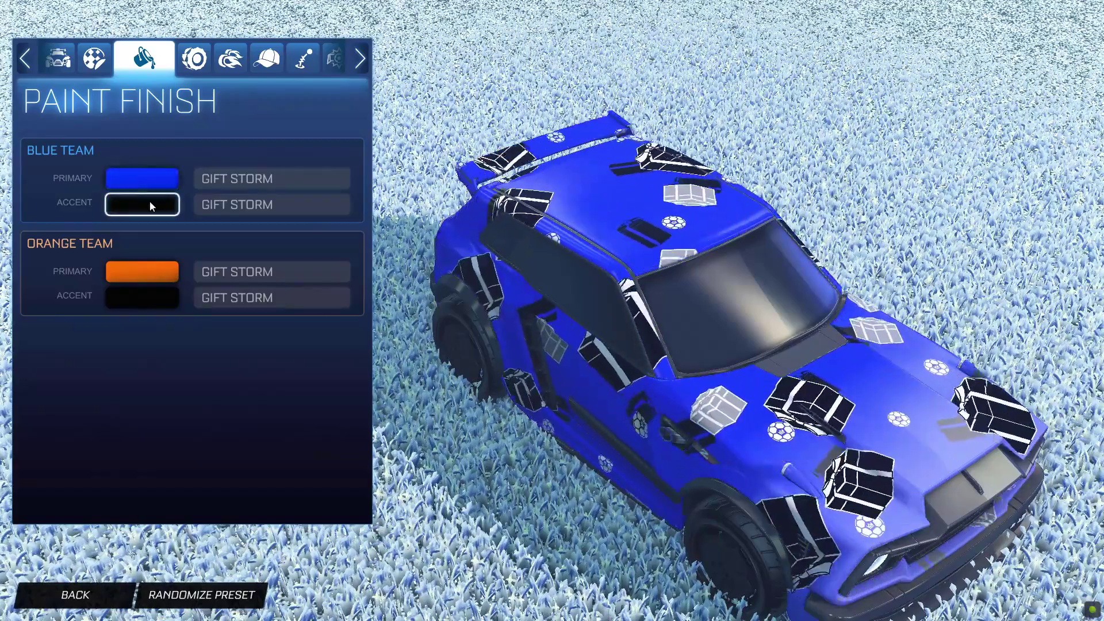
{"action": "left_click", "coordinate": [150, 203]}
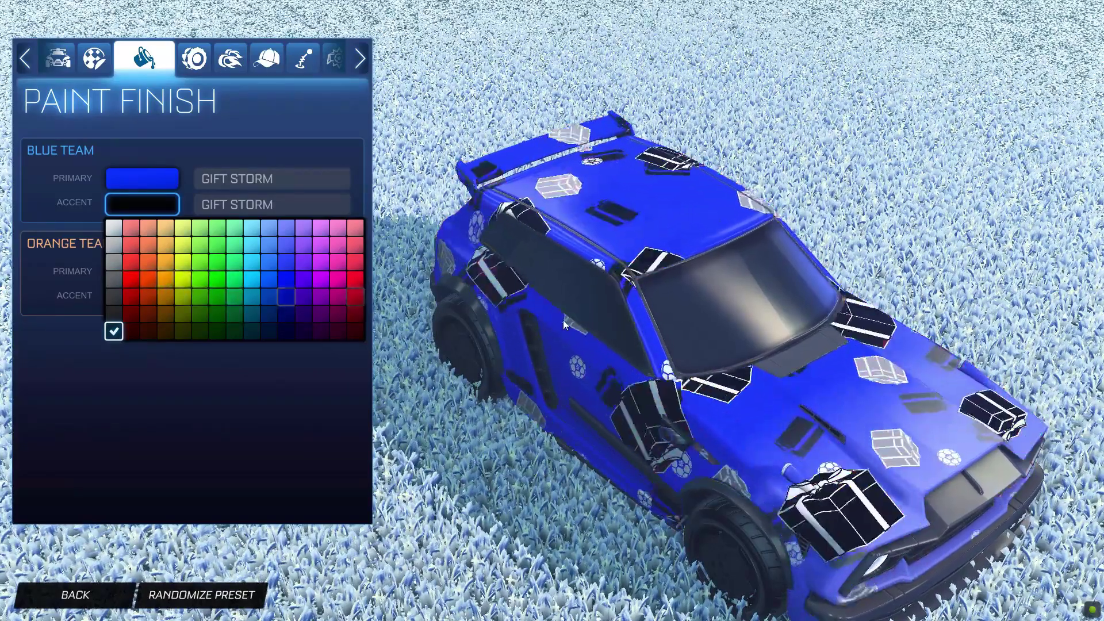
{"action": "left_click", "coordinate": [564, 320]}
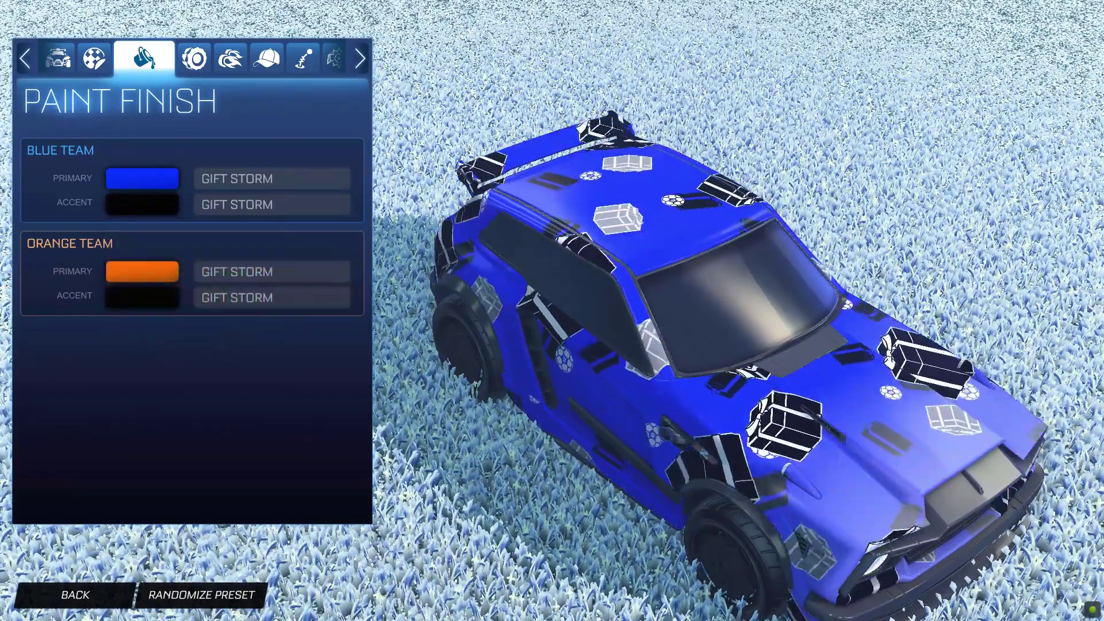
Make the magenta ball layer BLAXCK #76 visible too and re-export to Green Pink.png.
{"action": "key", "text": "alt+Tab"}
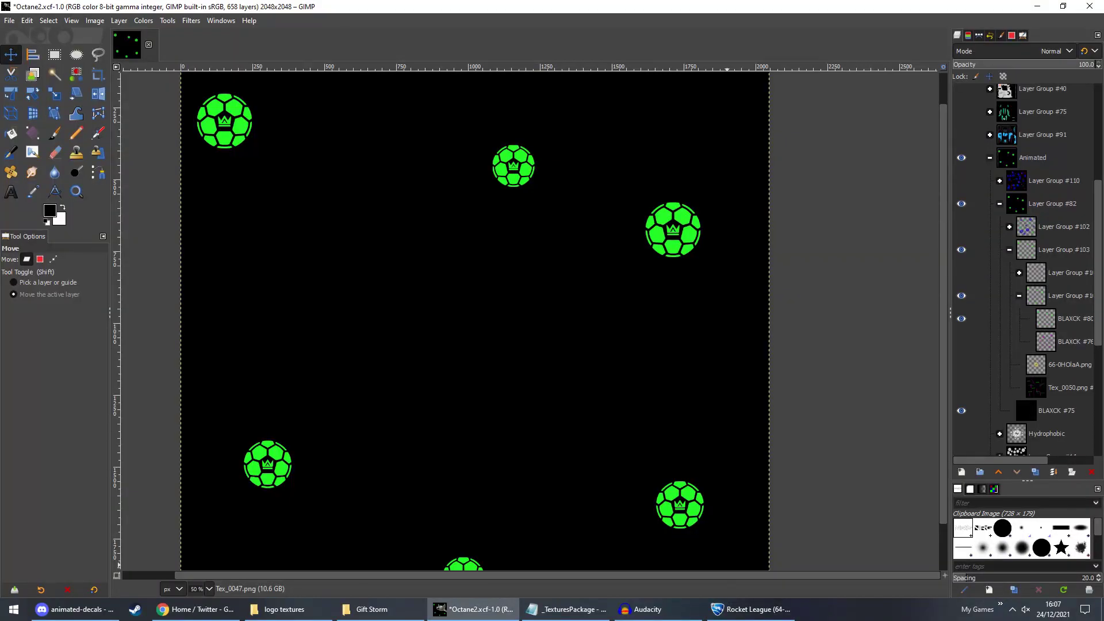
{"action": "left_click", "coordinate": [963, 339]}
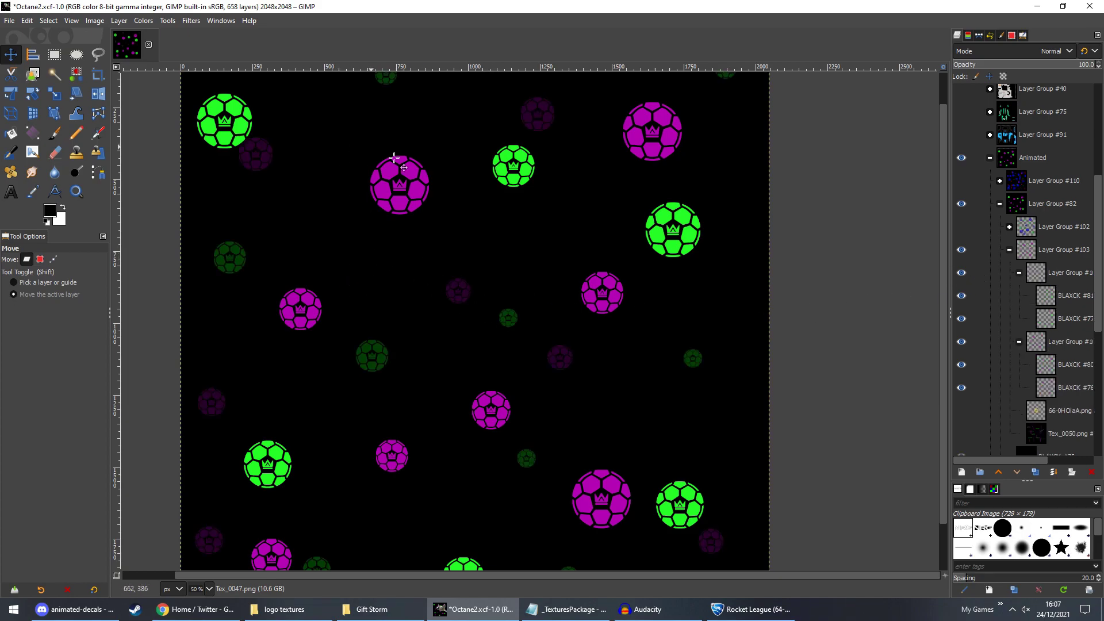
{"action": "left_click", "coordinate": [10, 22]}
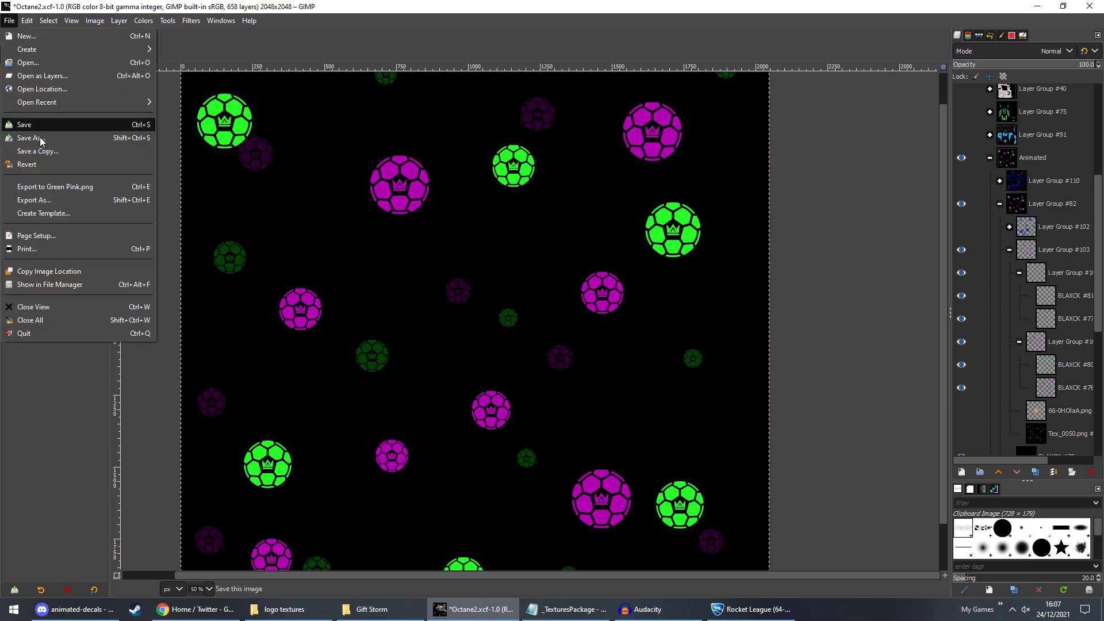
{"action": "left_click", "coordinate": [38, 186]}
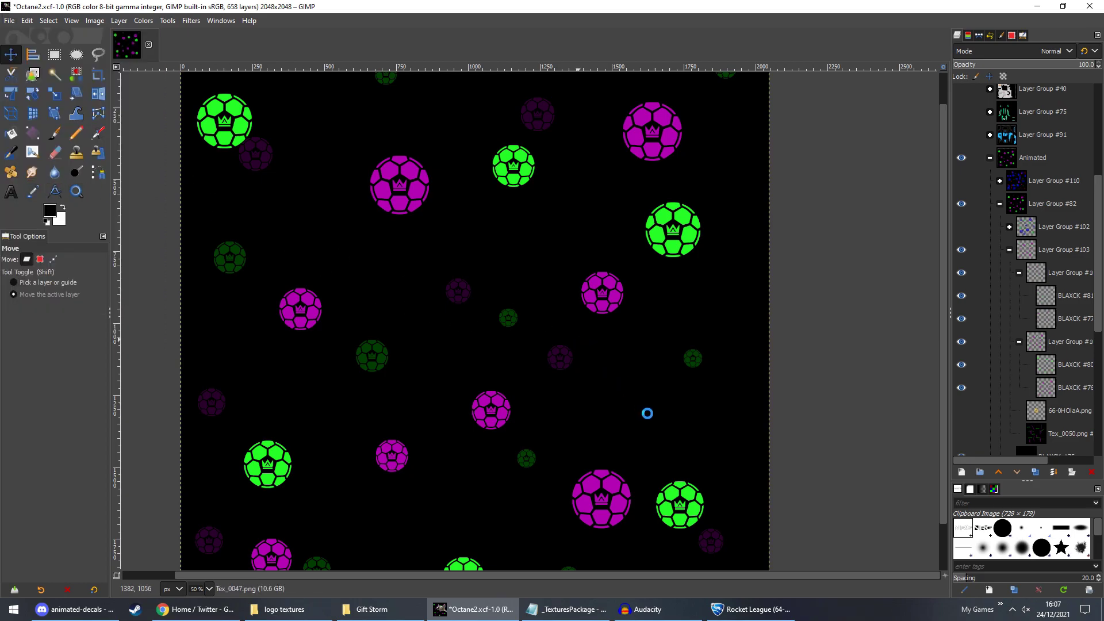
Refresh the decal in AlphaConsole and check the Blue Team accent palette, keeping black.
{"action": "left_click", "coordinate": [718, 611]}
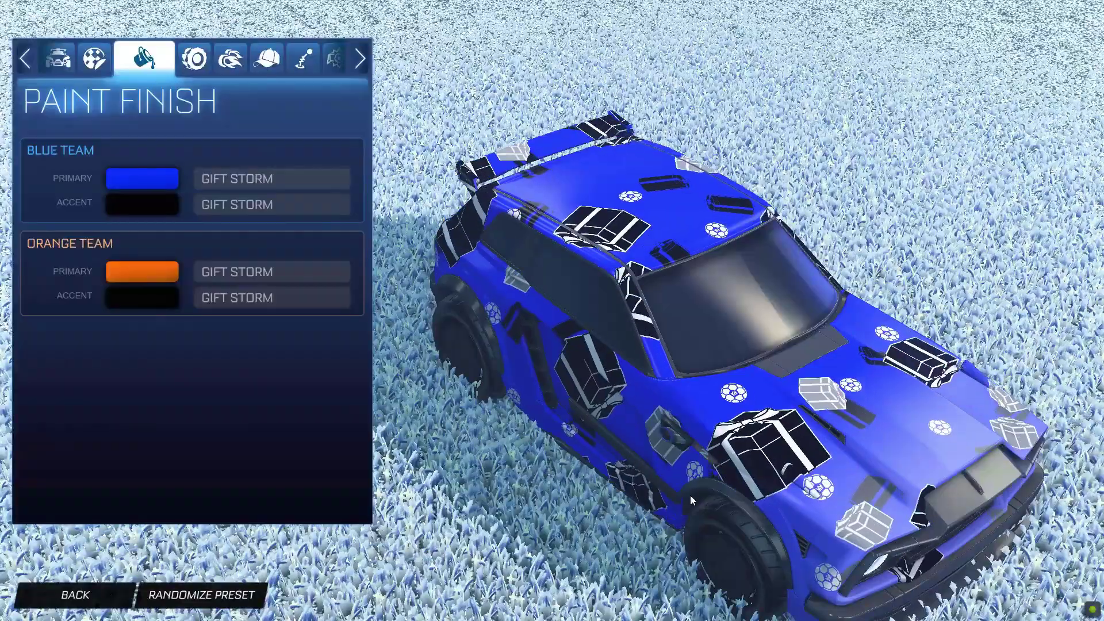
{"action": "left_click", "coordinate": [674, 385]}
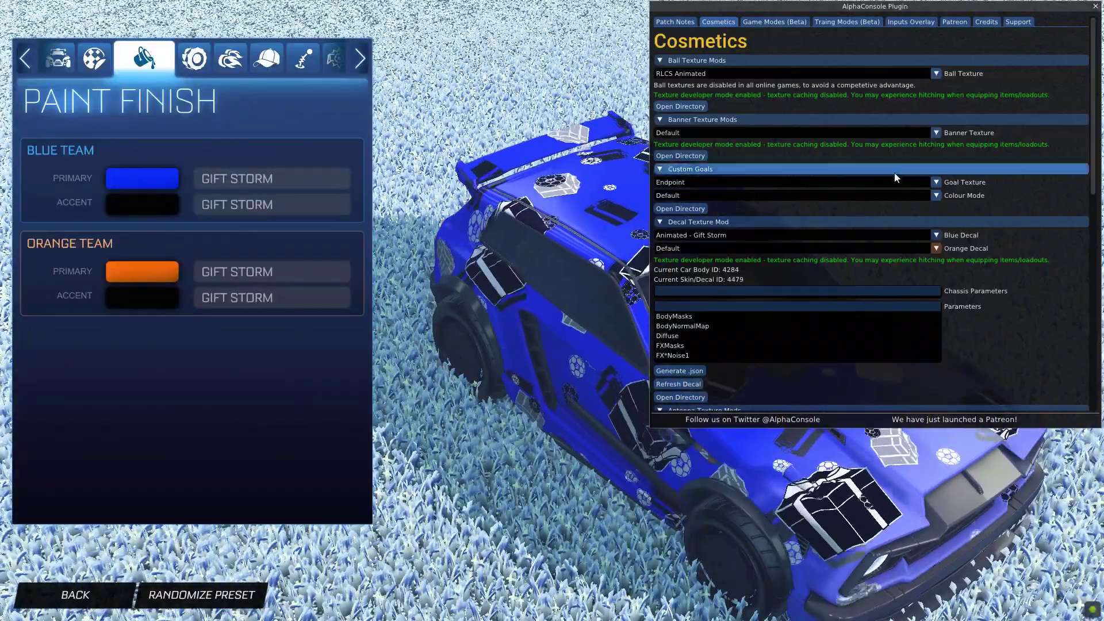
{"action": "left_click", "coordinate": [1095, 6]}
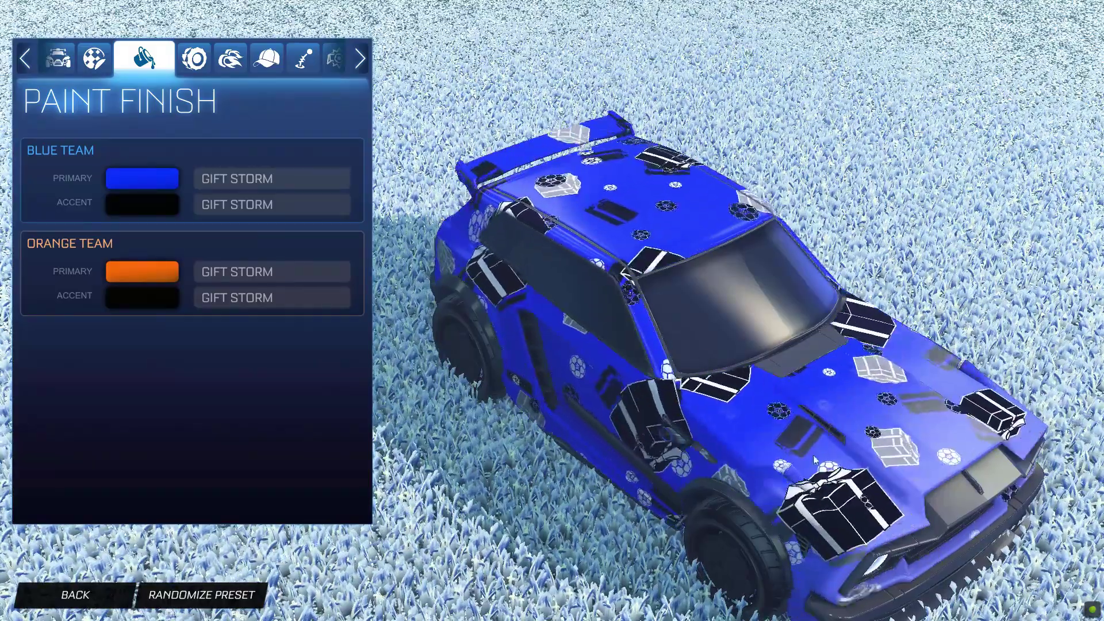
{"action": "left_click", "coordinate": [142, 206]}
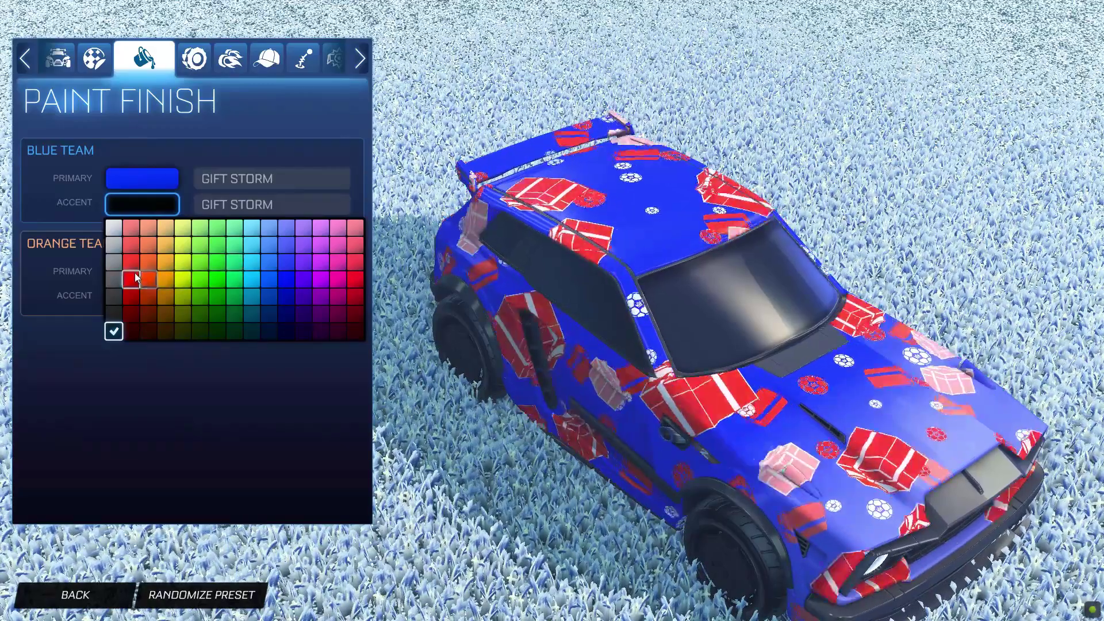
{"action": "left_click", "coordinate": [560, 261]}
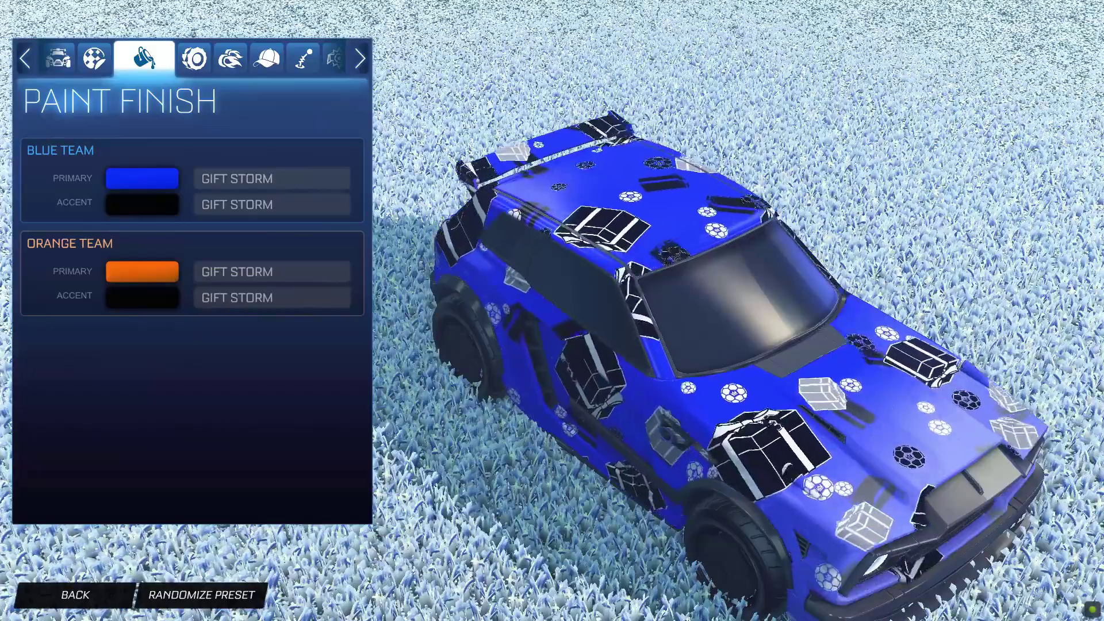
Check the Gift Storm texture folder, then return to the game.
{"action": "key", "text": "alt+Tab"}
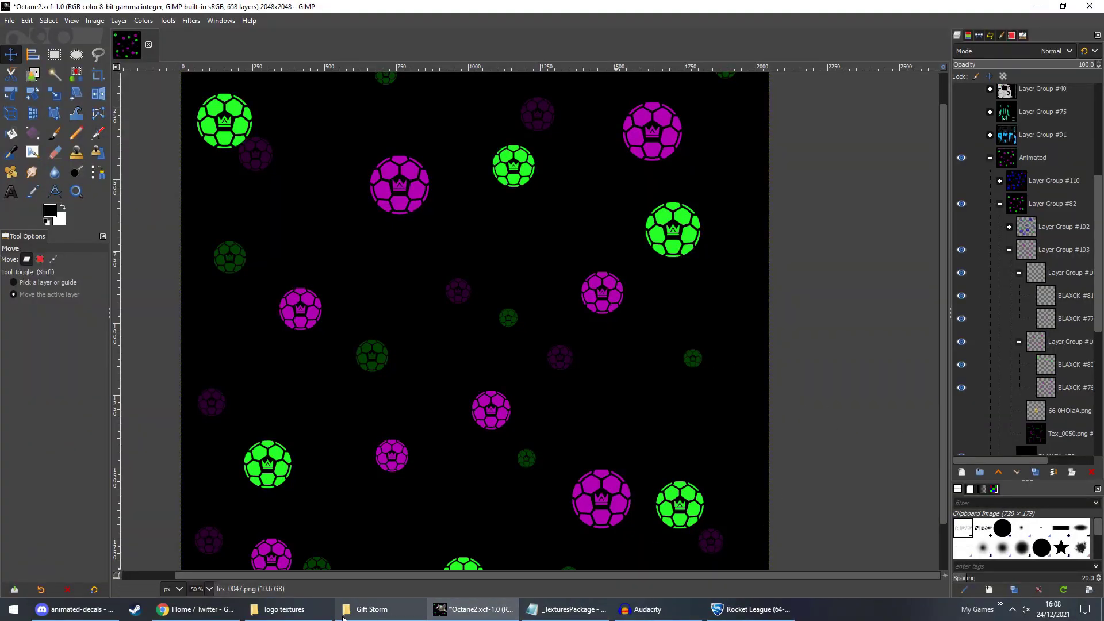
{"action": "left_click", "coordinate": [346, 613]}
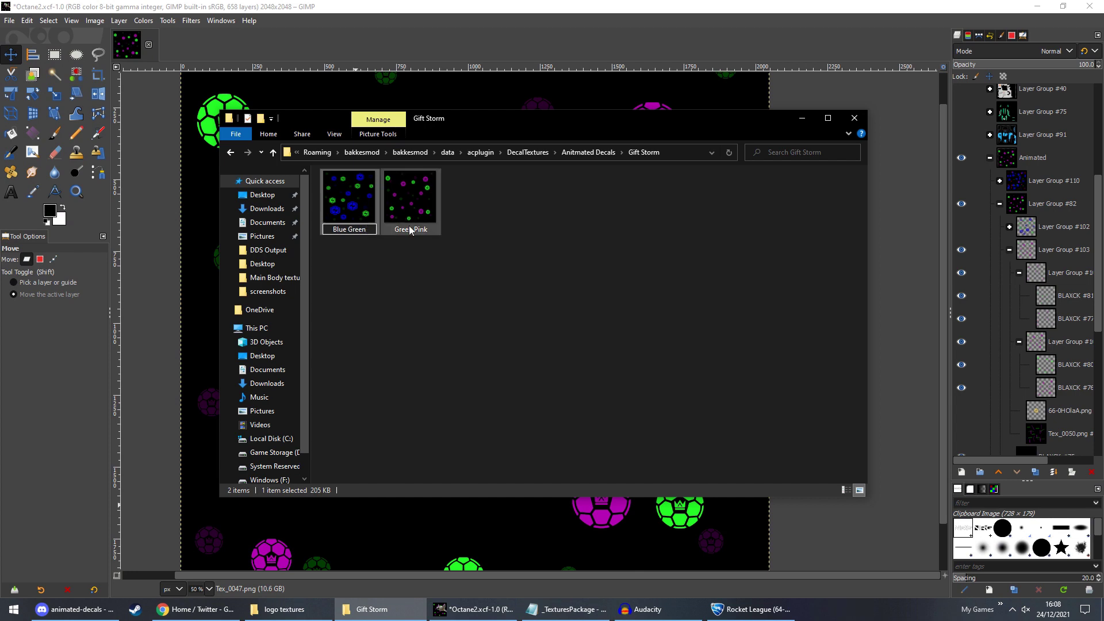
{"action": "key", "text": "alt+Tab"}
Refresh the decal via AlphaConsole (F5) and open the Blue Team accent colour choices.
{"action": "key", "text": "F5"}
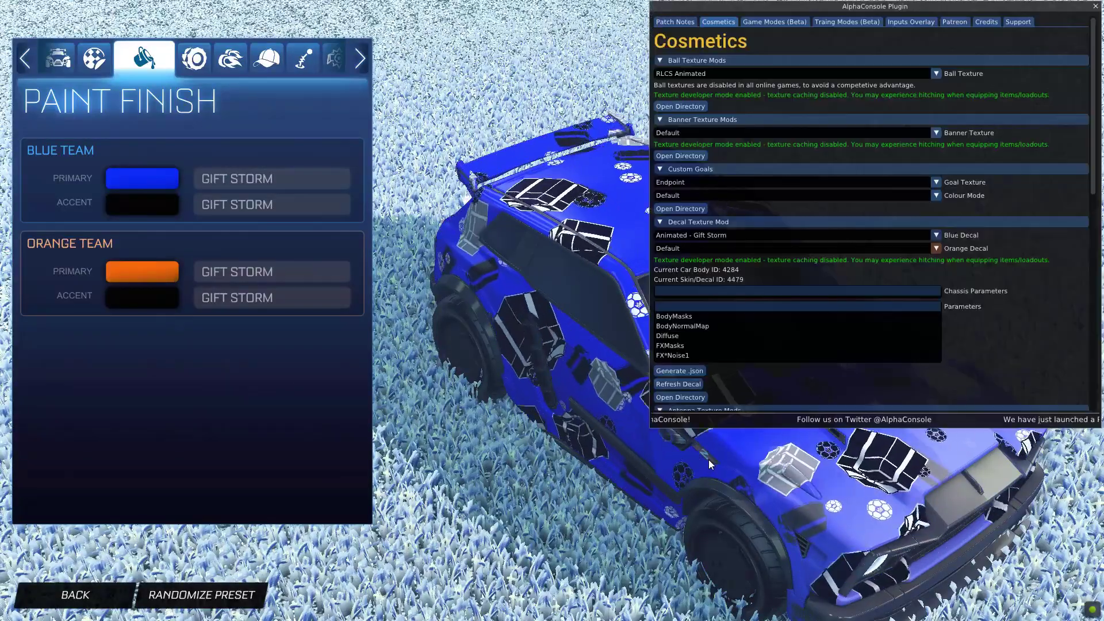
{"action": "left_click", "coordinate": [694, 385]}
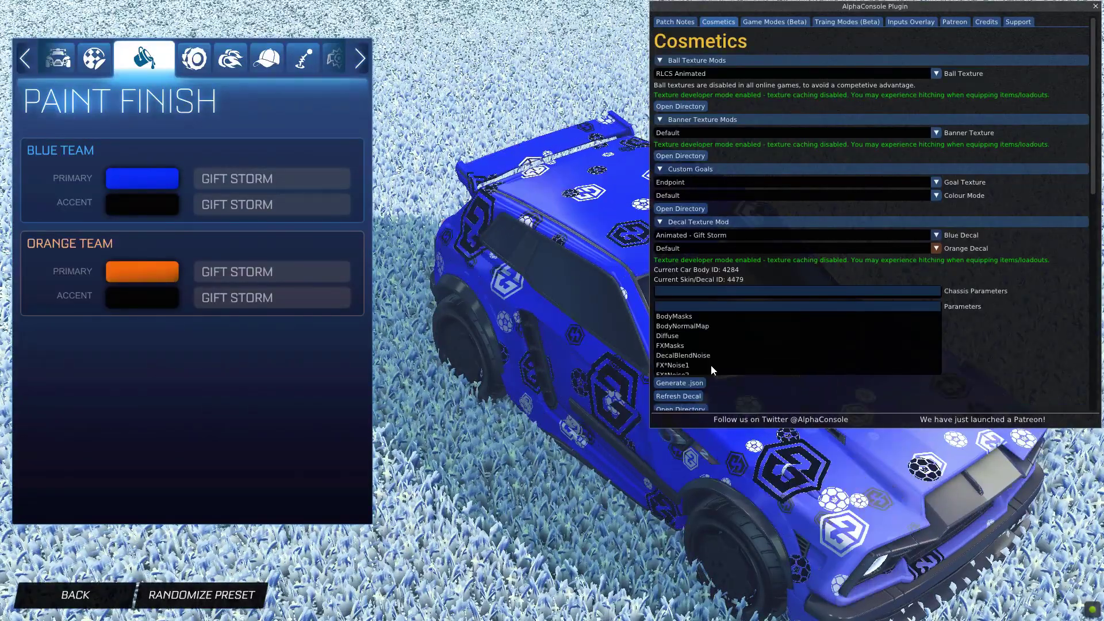
{"action": "key", "text": "F5"}
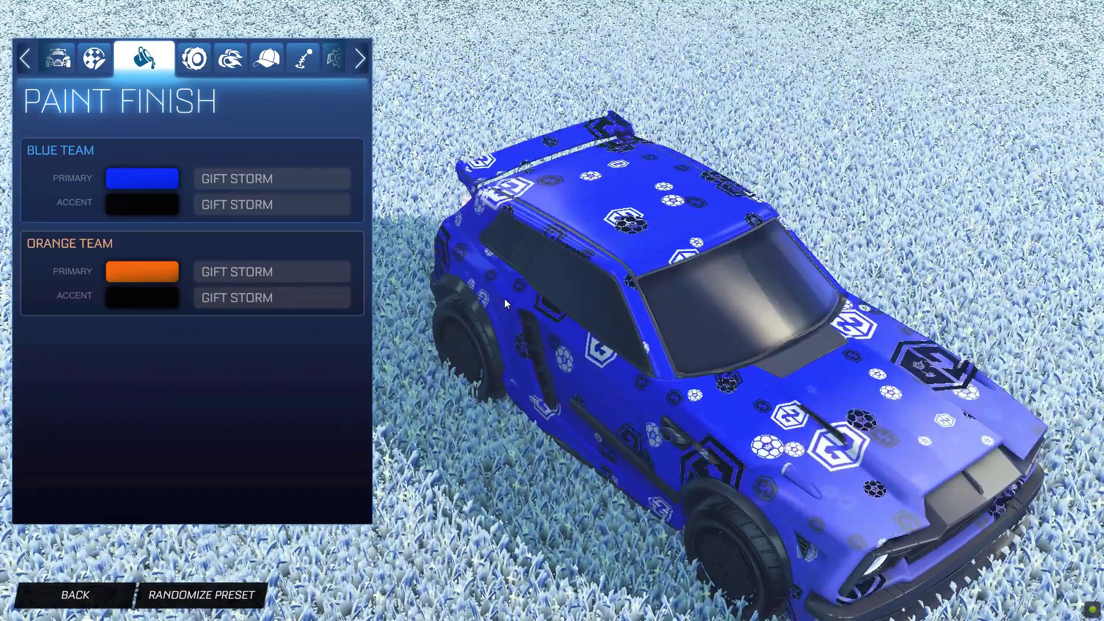
{"action": "left_click", "coordinate": [164, 209]}
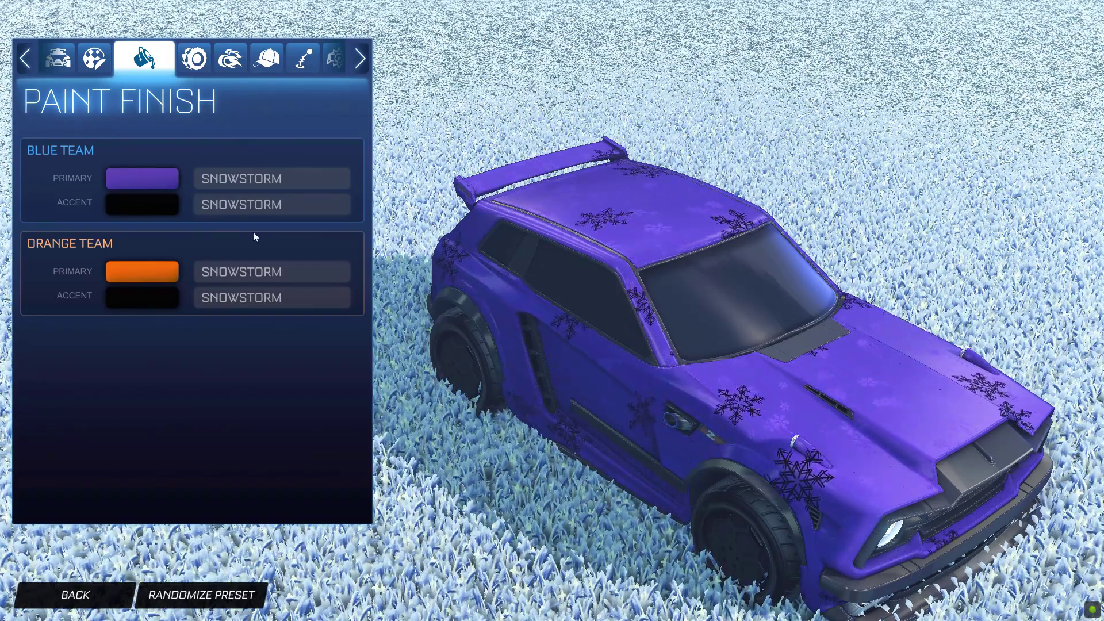
Set the Blue Team accent to red so the snowflakes glow red.
{"action": "left_click", "coordinate": [154, 207]}
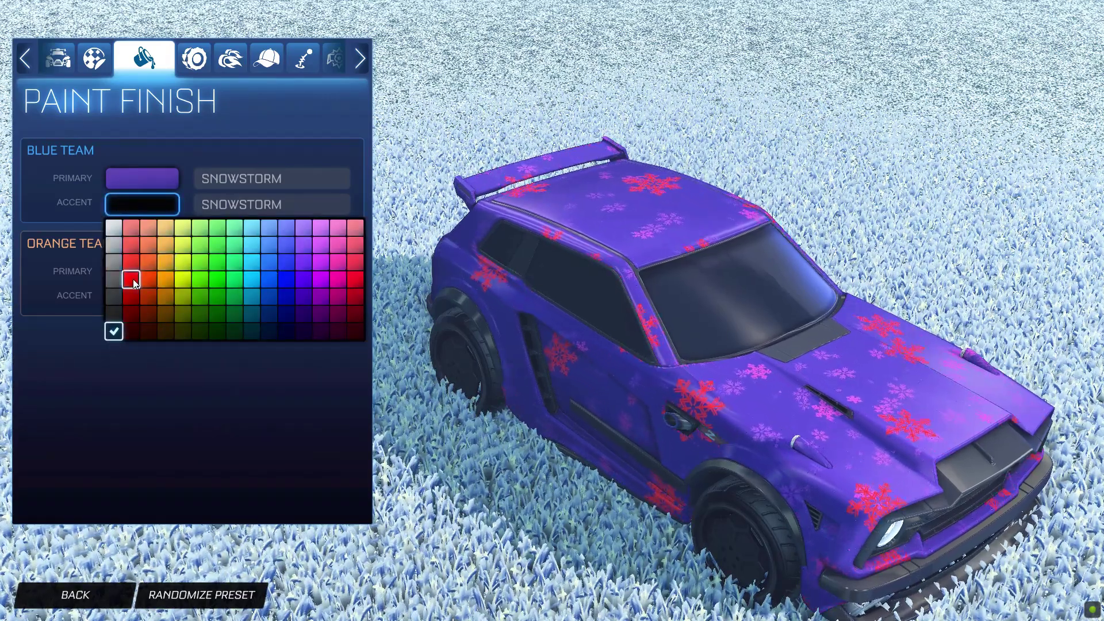
{"action": "left_click", "coordinate": [131, 279]}
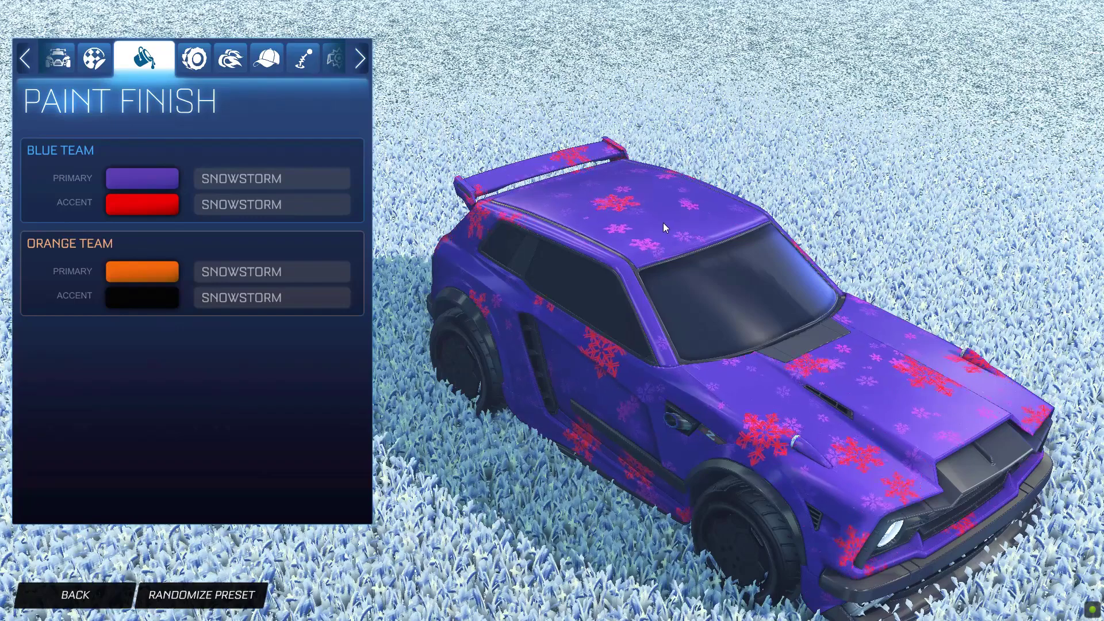
{"action": "key", "text": "F1"}
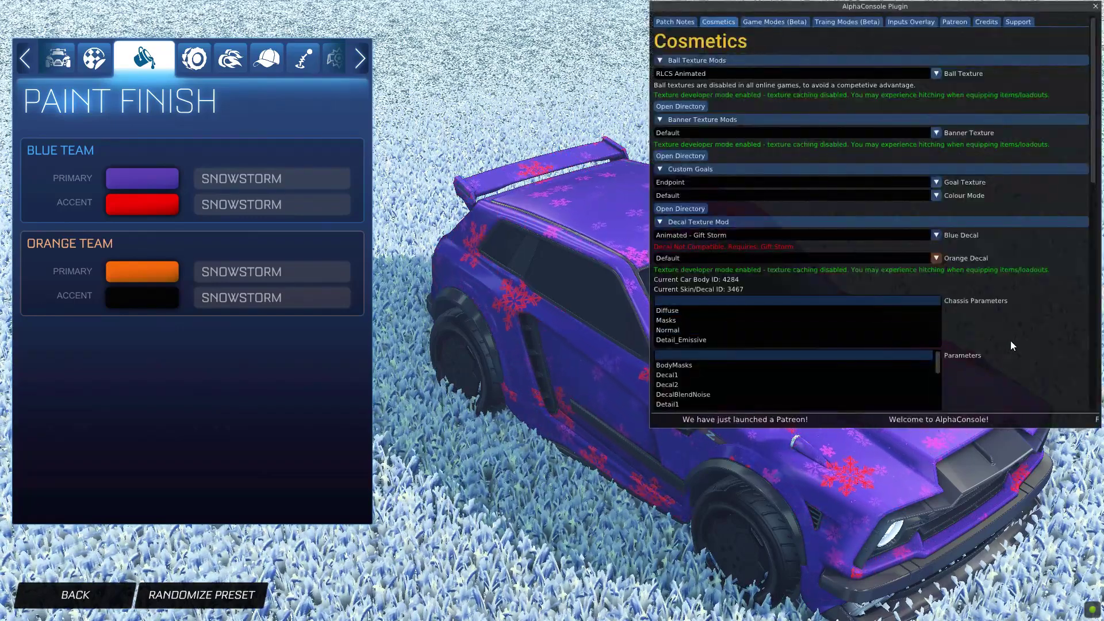
Preview the decal's BodyMasks, Diffuse, Detail1 and Decal1 textures in AlphaConsole.
{"action": "scroll", "coordinate": [1009, 340], "scroll_direction": "down", "scroll_amount": 2}
{"action": "left_click", "coordinate": [864, 329]}
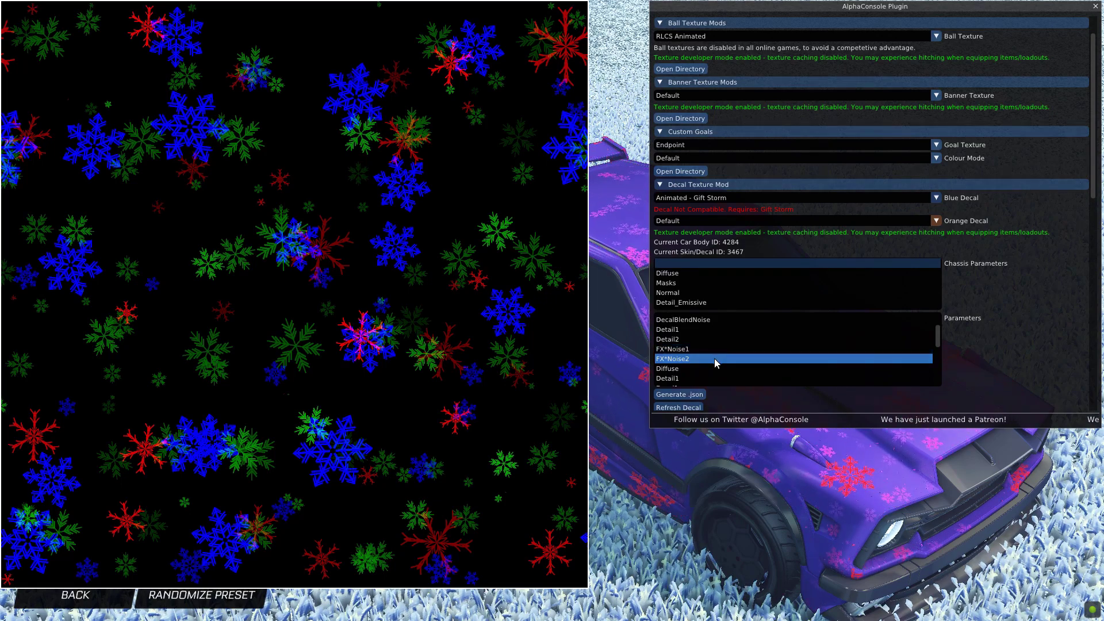
{"action": "scroll", "coordinate": [714, 357], "scroll_direction": "down", "scroll_amount": 1}
{"action": "left_click", "coordinate": [692, 330]}
{"action": "left_click", "coordinate": [692, 340]}
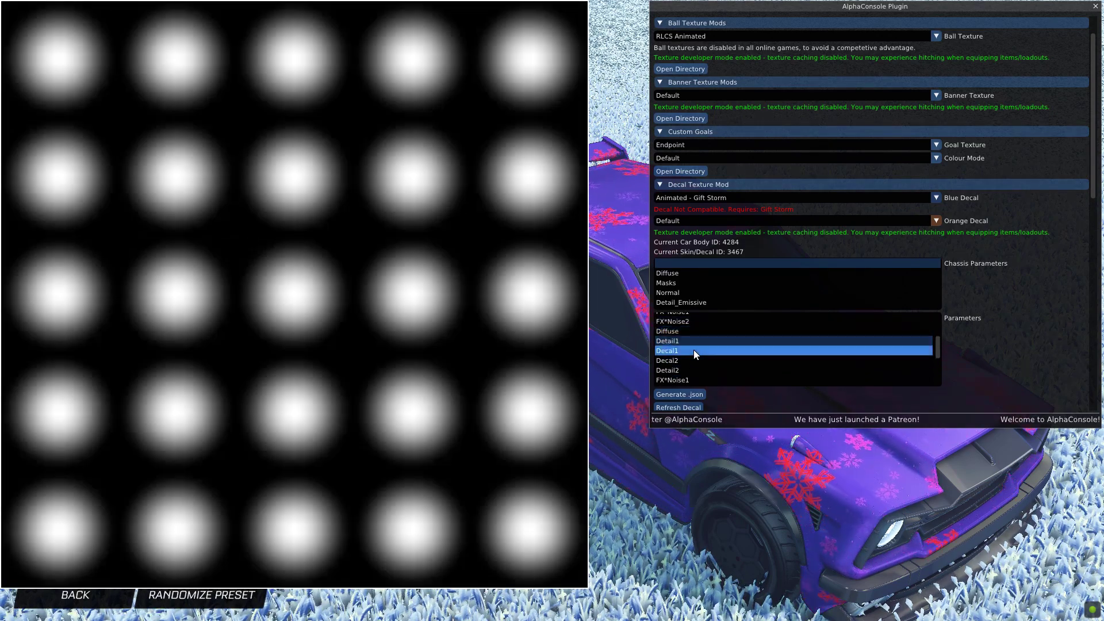
{"action": "left_click", "coordinate": [693, 351]}
Preview the Detail2, FX*Noise1 and FX*Noise2 snowflake textures, then close the preview.
{"action": "left_click", "coordinate": [692, 370]}
{"action": "left_click", "coordinate": [690, 380]}
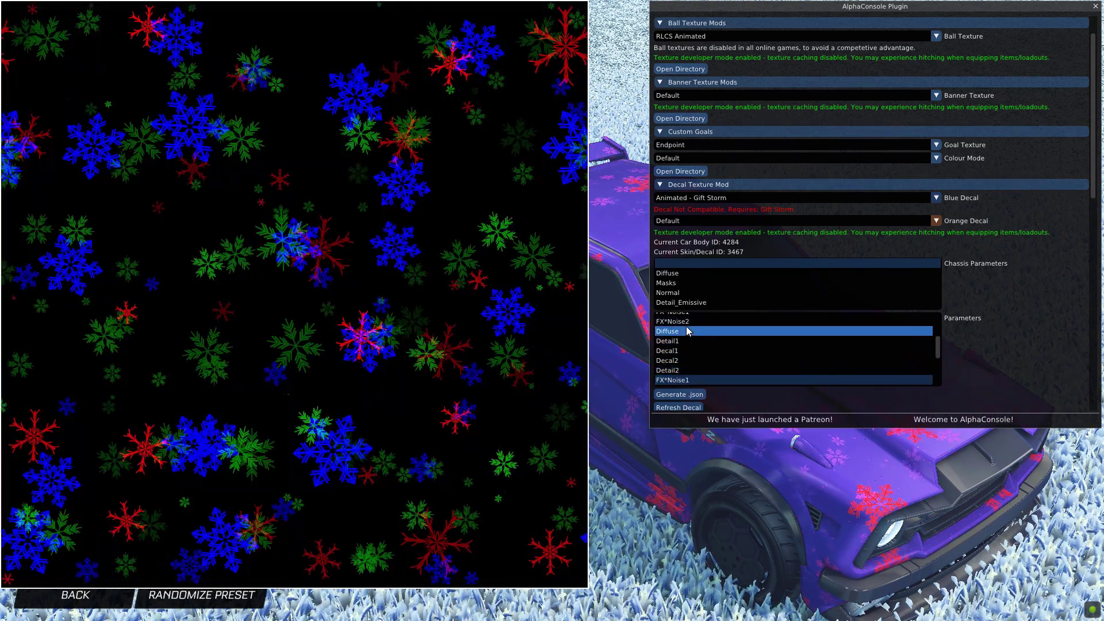
{"action": "left_click", "coordinate": [685, 321]}
{"action": "scroll", "coordinate": [685, 319], "scroll_direction": "up", "scroll_amount": 1}
{"action": "left_click", "coordinate": [691, 350]}
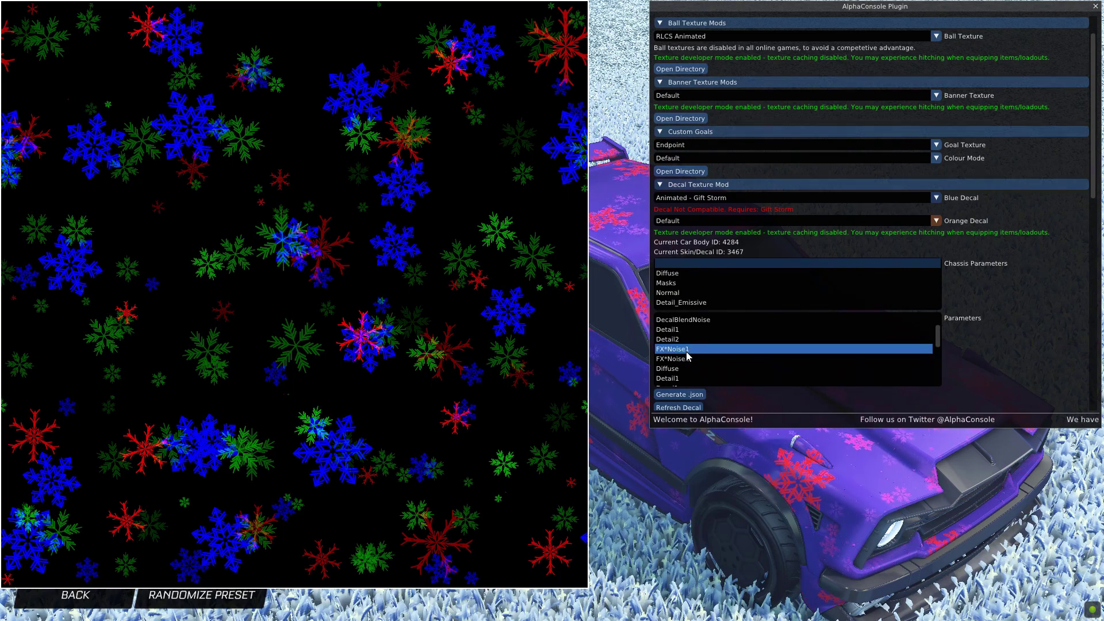
{"action": "left_click", "coordinate": [667, 319]}
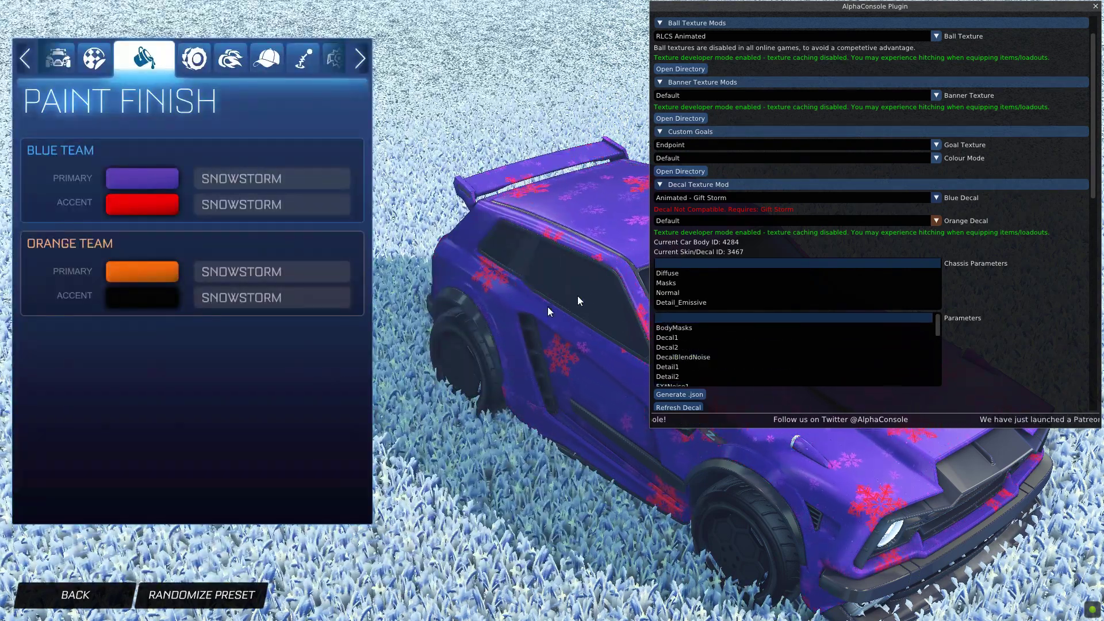
Close AlphaConsole and make Layer Group #111 visible in GIMP to show its green dots.
{"action": "left_click", "coordinate": [1095, 6]}
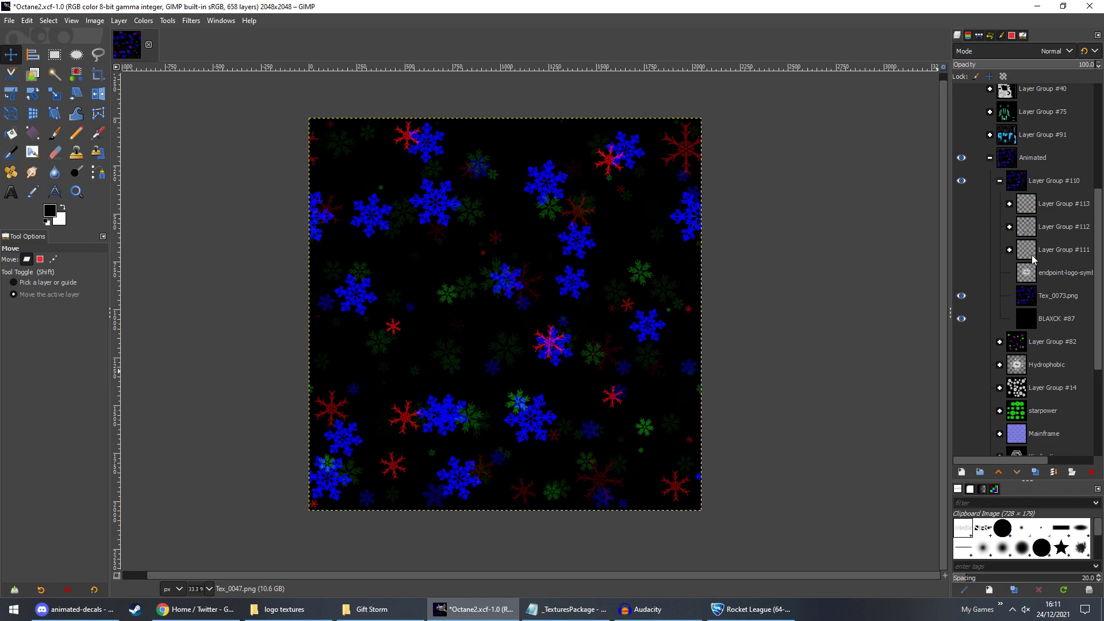
{"action": "left_click", "coordinate": [1009, 249]}
{"action": "left_click", "coordinate": [1009, 250]}
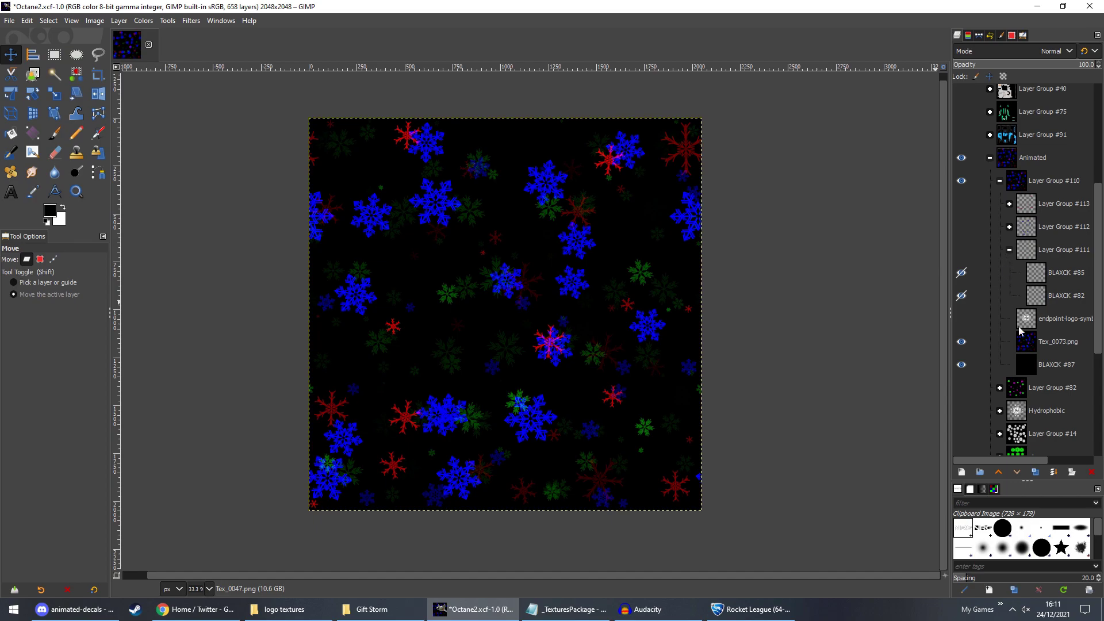
{"action": "left_click", "coordinate": [1010, 251]}
{"action": "left_click", "coordinate": [961, 250]}
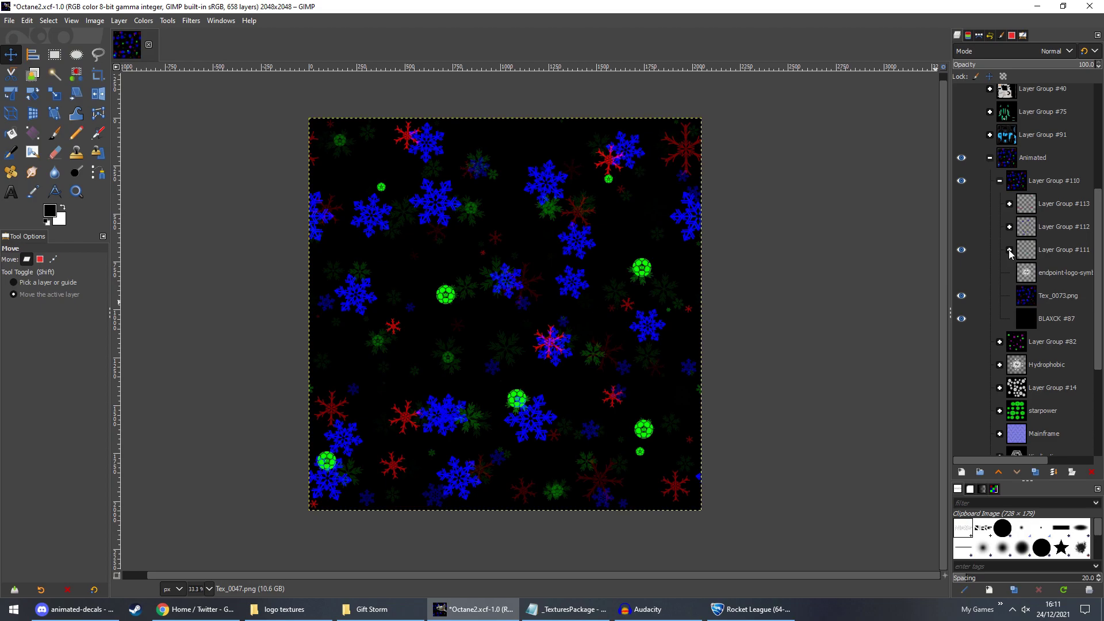
Hide the Tex_0073.png snowflake layer so only the green dots remain.
{"action": "left_click", "coordinate": [961, 295]}
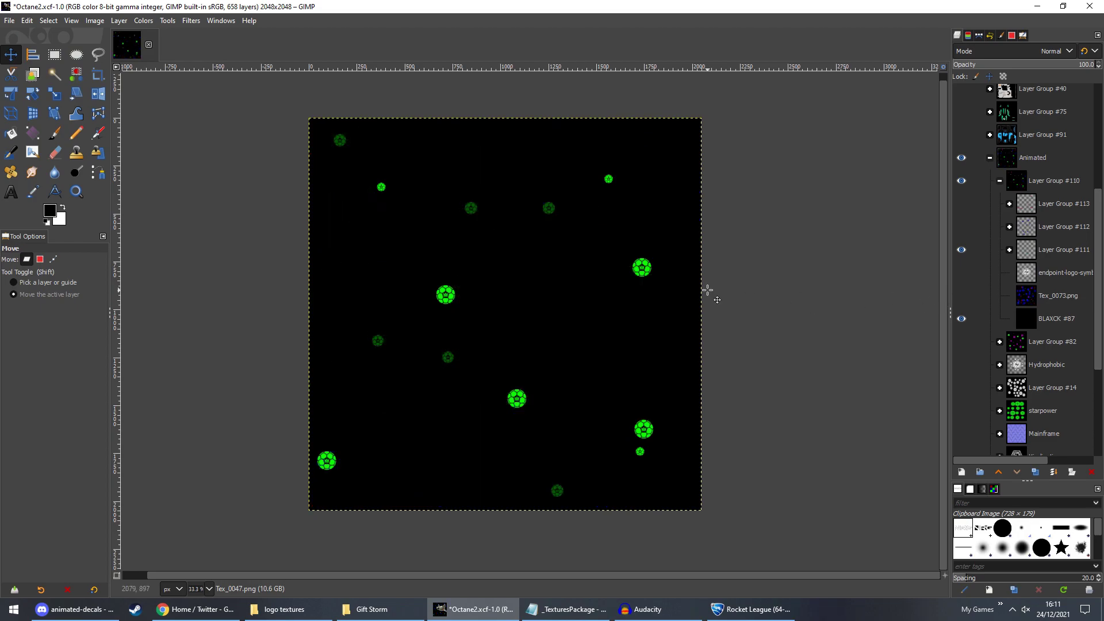
{"action": "scroll", "coordinate": [707, 290], "scroll_direction": "up", "scroll_amount": 1}
{"action": "scroll", "coordinate": [661, 293], "scroll_direction": "left", "scroll_amount": 2}
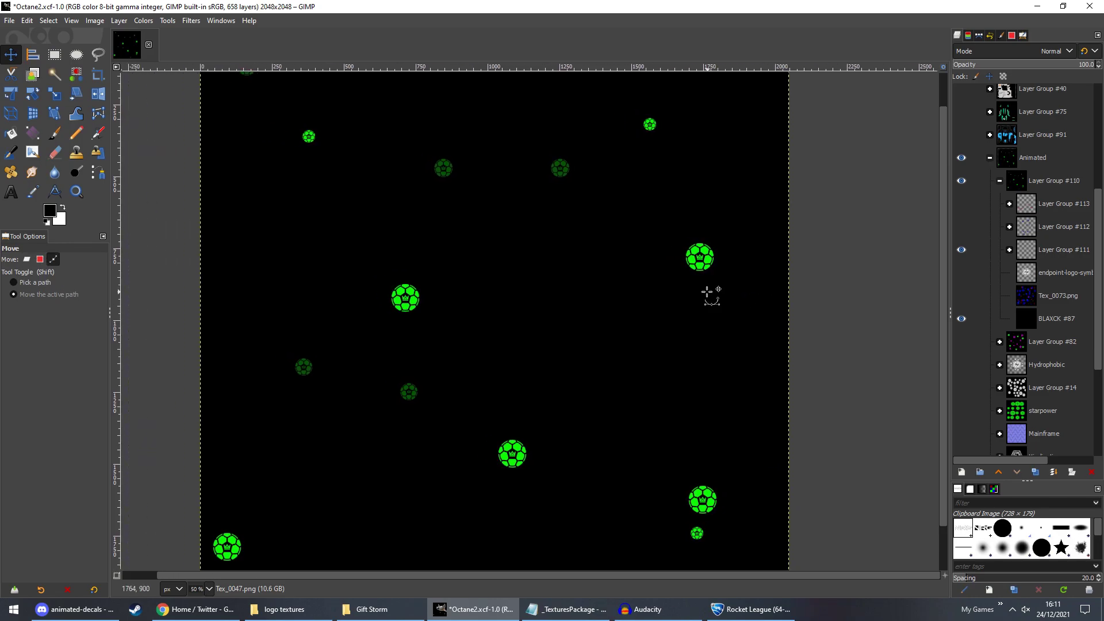
{"action": "scroll", "coordinate": [709, 296], "scroll_direction": "down", "scroll_amount": 1}
{"action": "scroll", "coordinate": [713, 294], "scroll_direction": "right", "scroll_amount": 1}
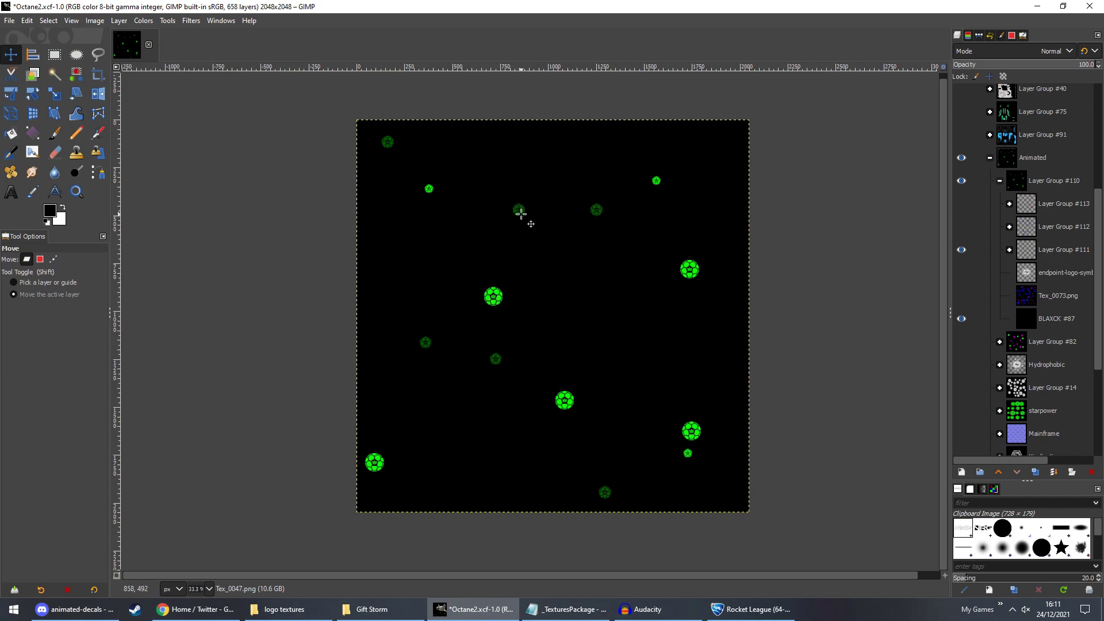
Expand Layer Group #111 and select BLAXCK #85 then #82 before exporting.
{"action": "left_click", "coordinate": [1008, 248]}
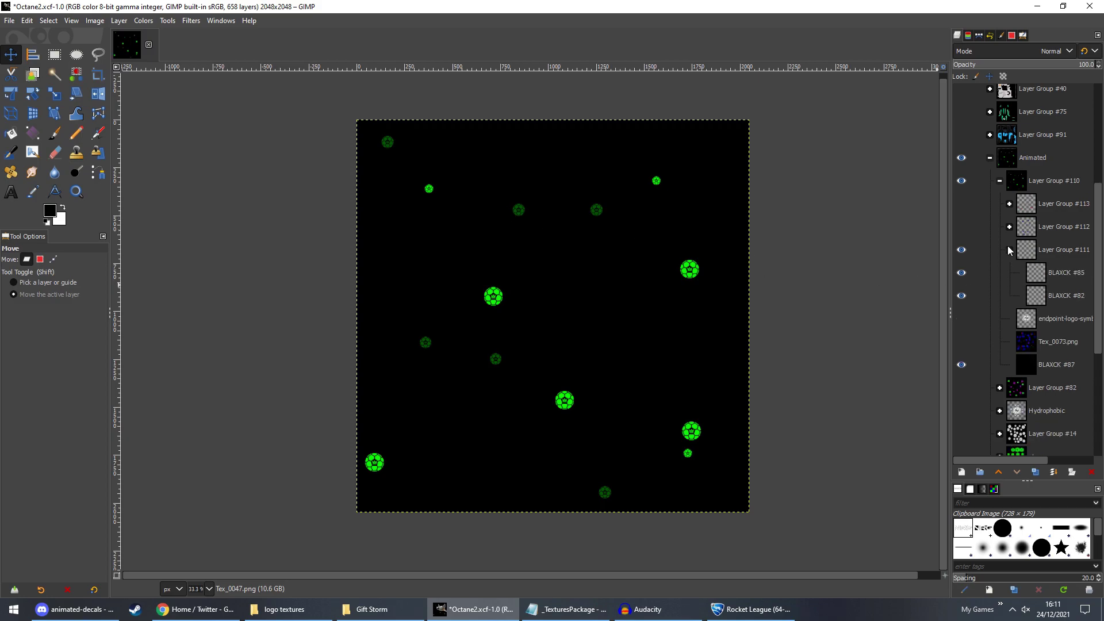
{"action": "left_click", "coordinate": [1044, 273]}
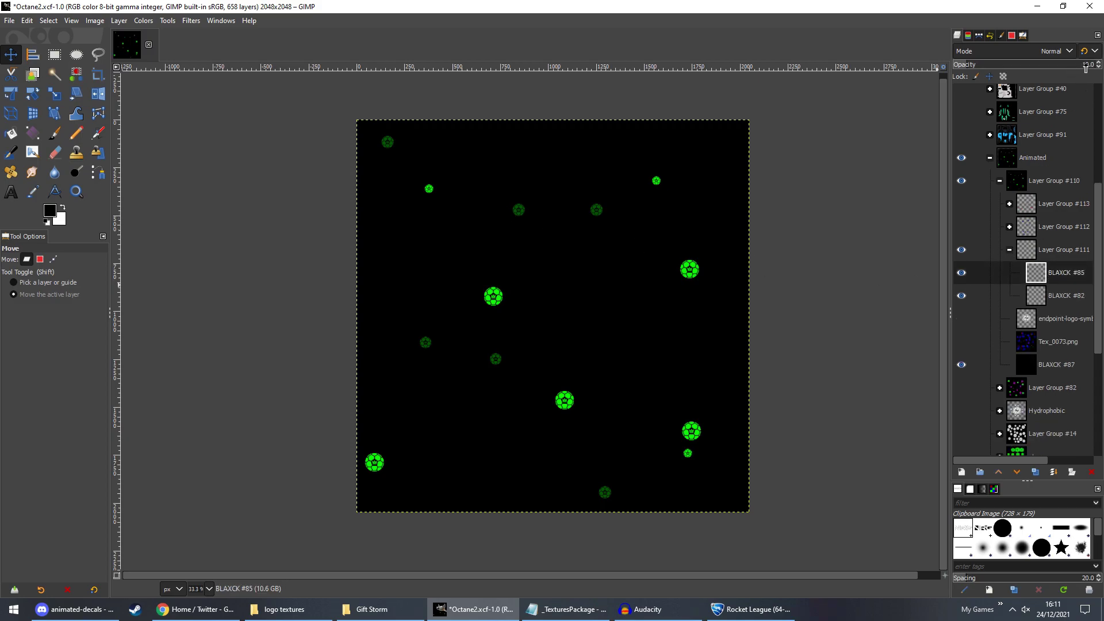
{"action": "left_click", "coordinate": [1042, 297]}
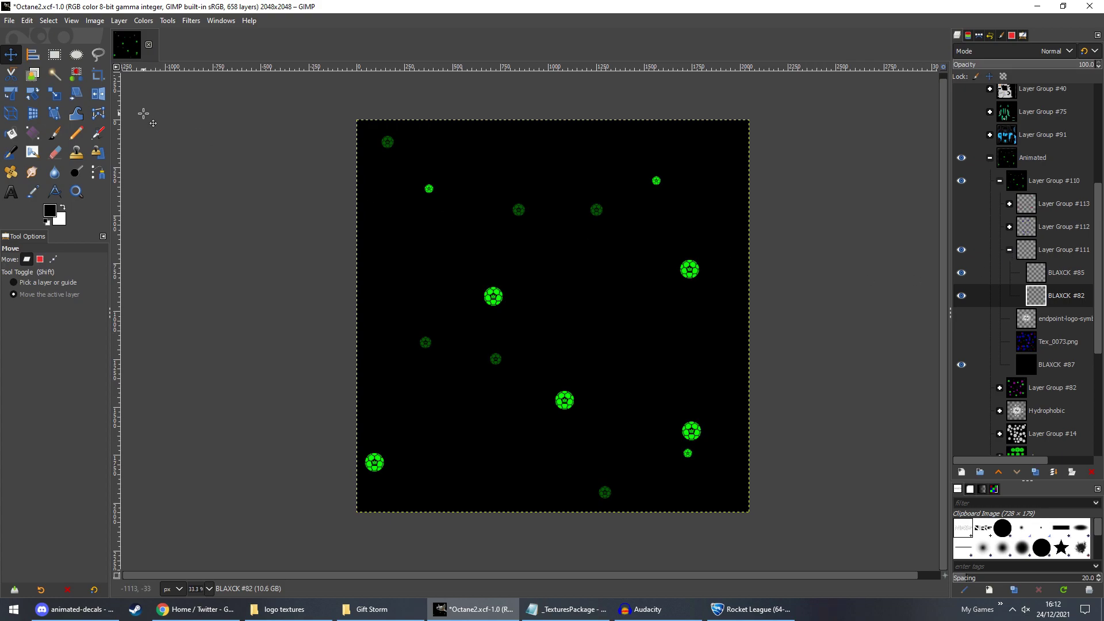
{"action": "left_click", "coordinate": [9, 21]}
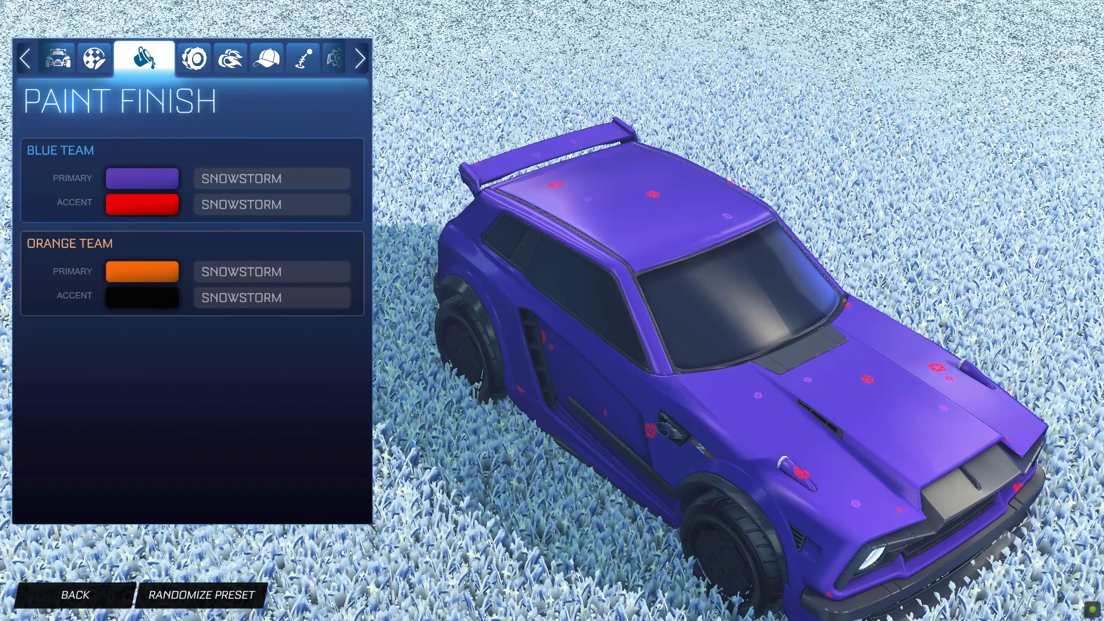
{"action": "key", "text": "alt+Tab"}
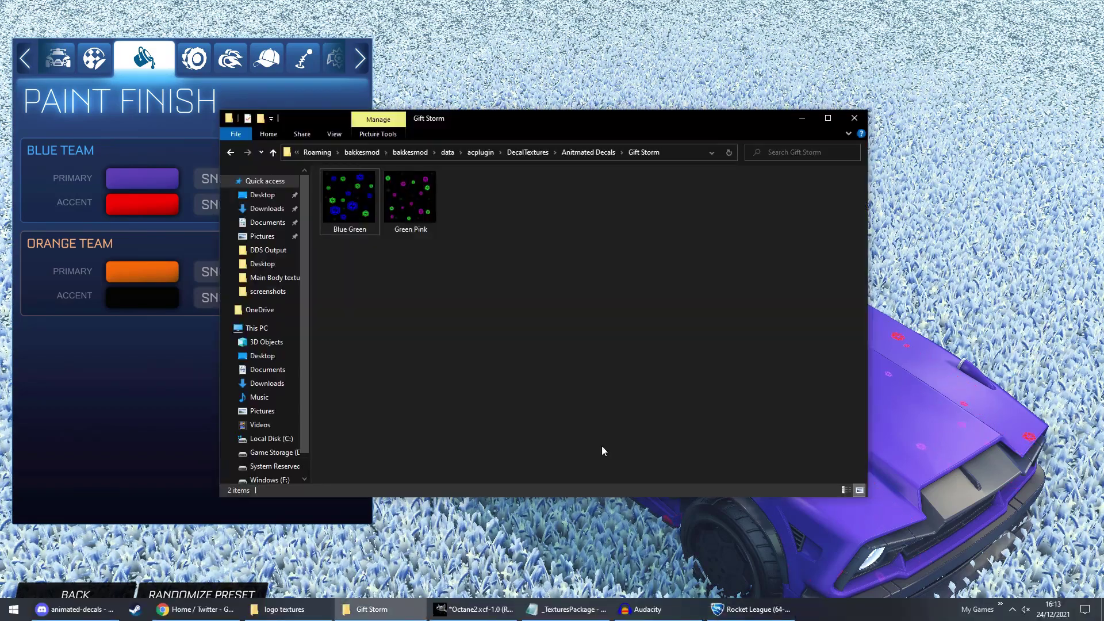
{"action": "key", "text": "alt+Up"}
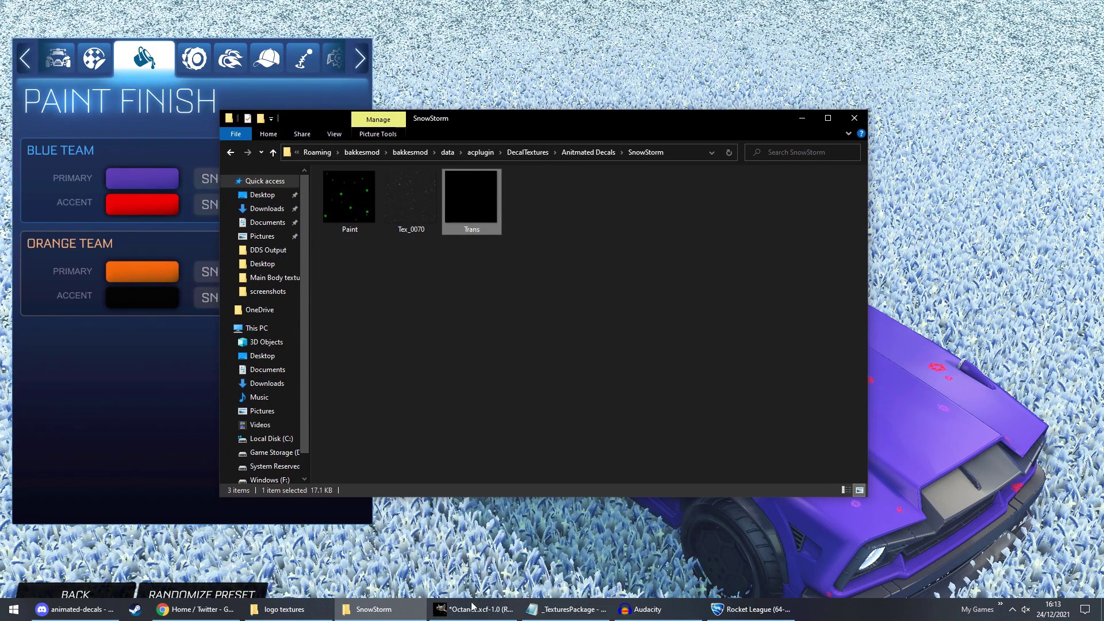
{"action": "key", "text": "alt+Tab"}
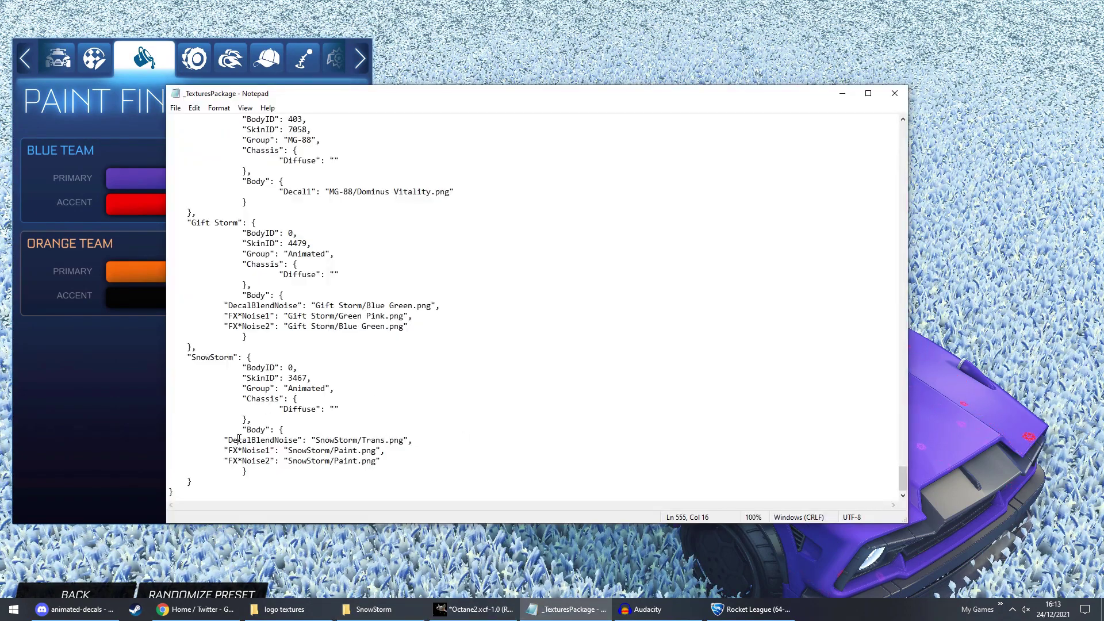
{"action": "left_click_drag", "start_coordinate": [238, 440], "coordinate": [385, 441]}
{"action": "left_click", "coordinate": [386, 441]}
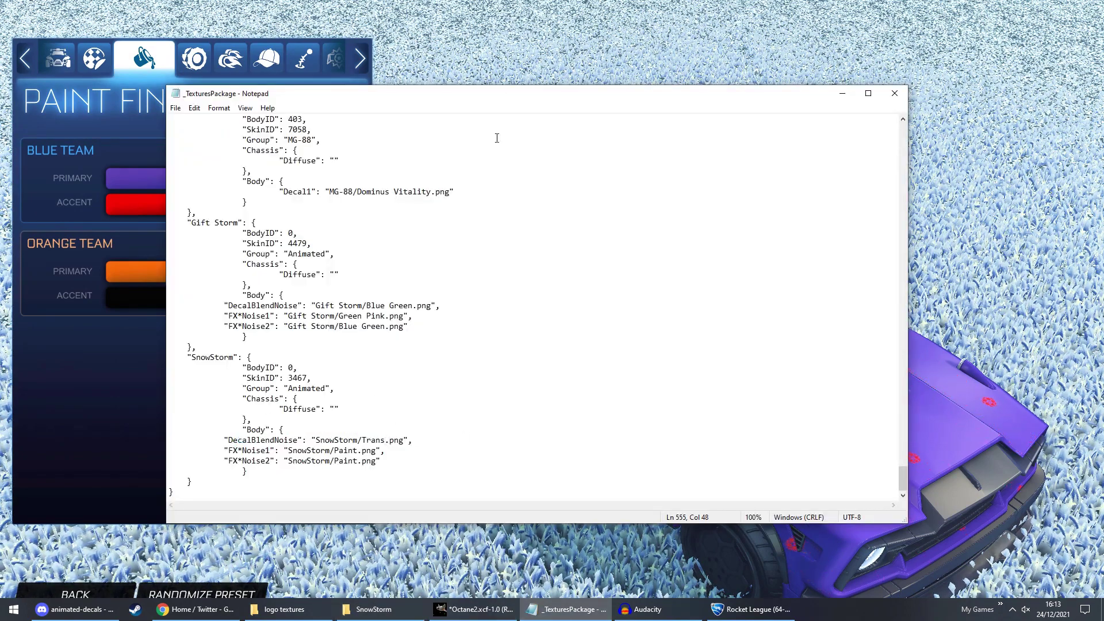
{"action": "key", "text": "alt+Tab"}
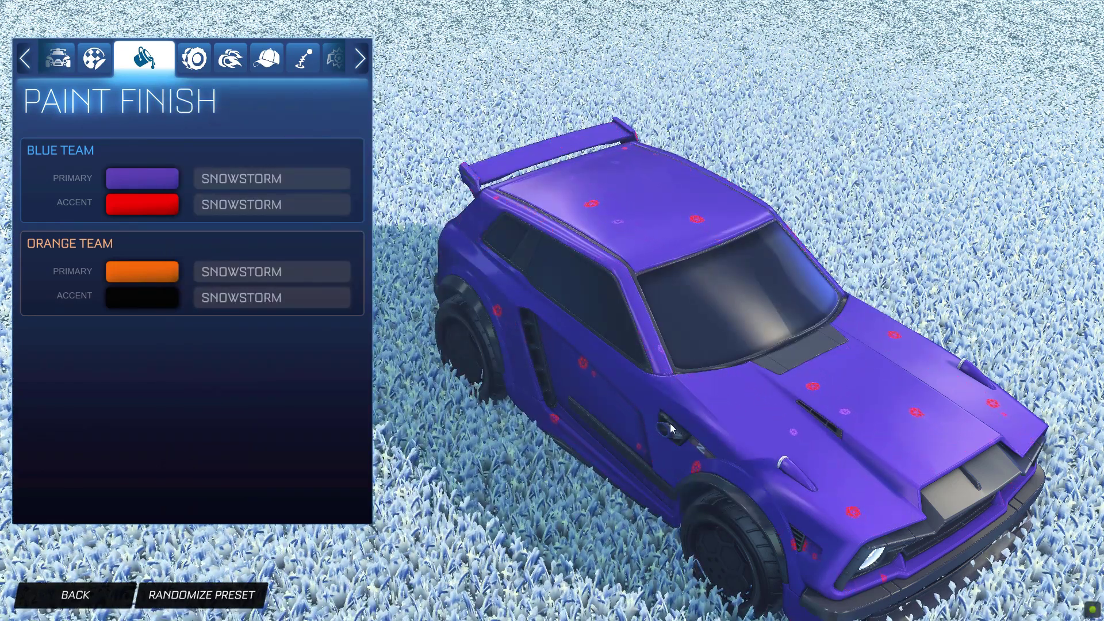
Preview other Blue Team accent colours on the speckled decal, keep red, and return to GIMP.
{"action": "key", "text": "alt+Tab"}
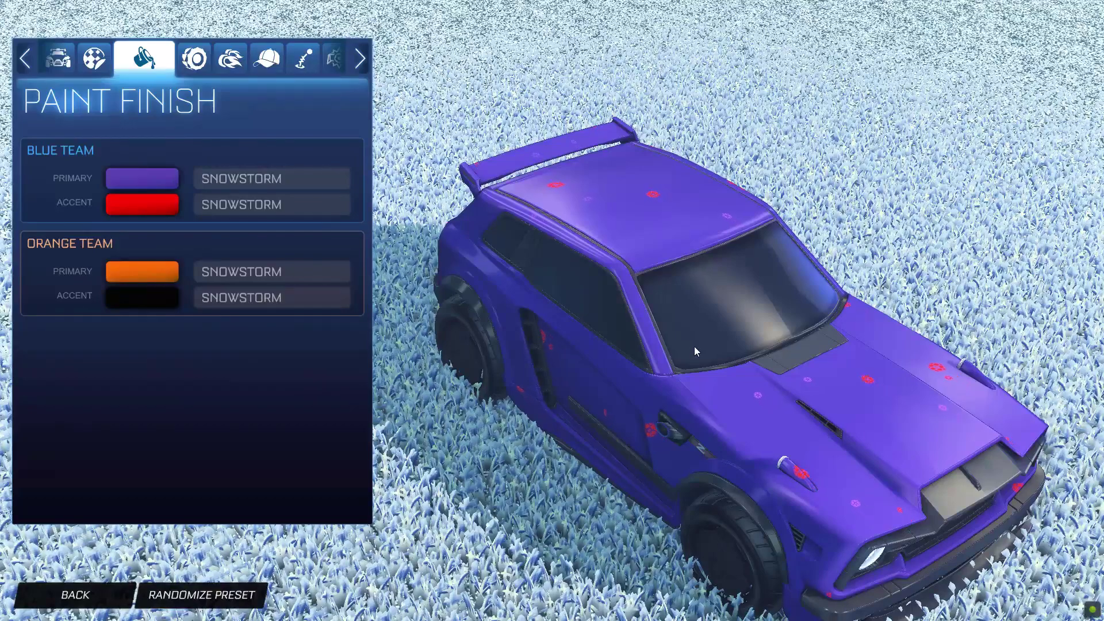
{"action": "left_click", "coordinate": [159, 214]}
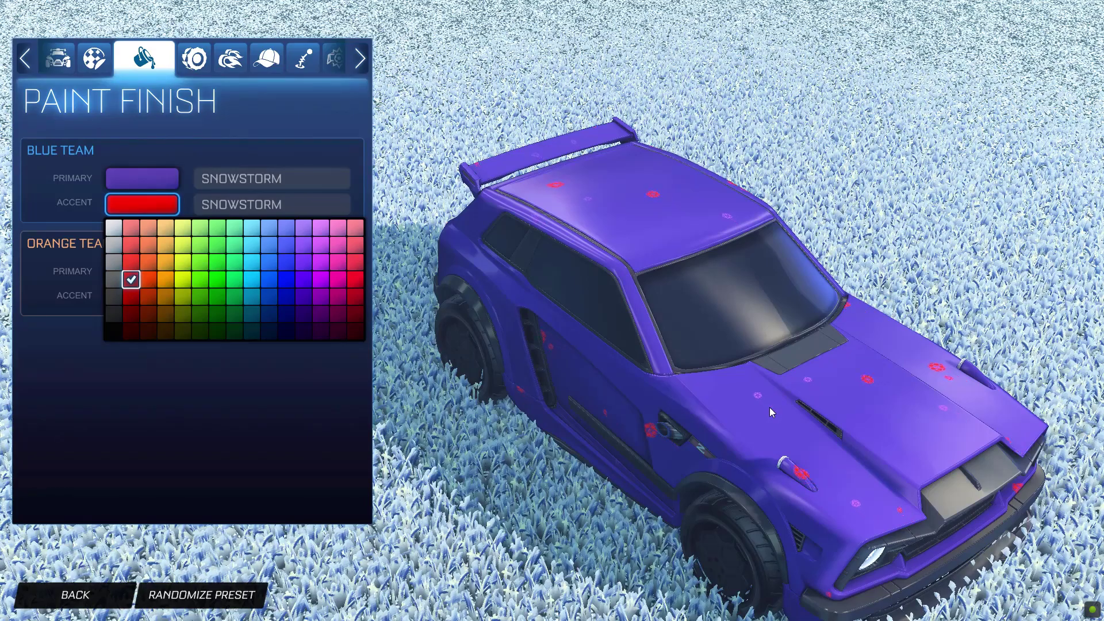
{"action": "key", "text": "Escape"}
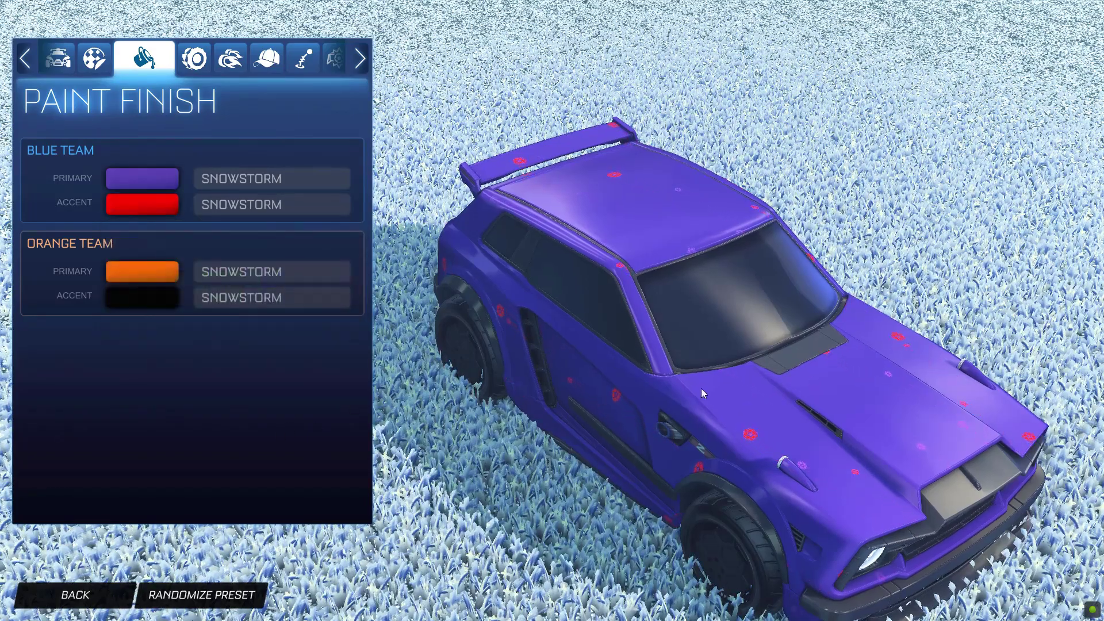
{"action": "key", "text": "alt+Tab"}
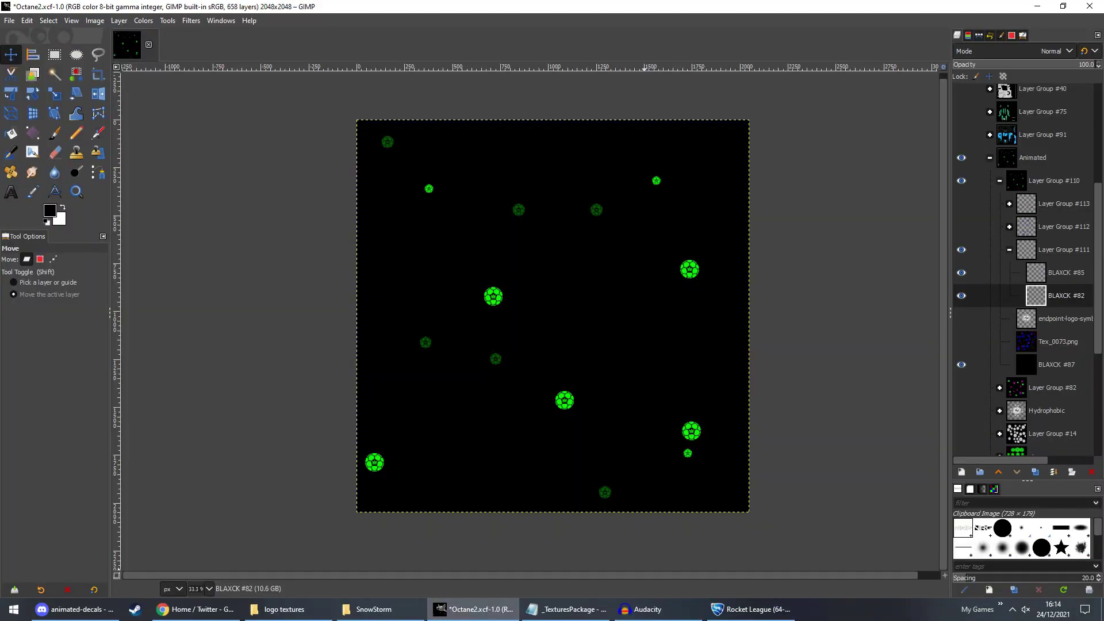
Hide Layer Group #111's green dots and export the blue-logo texture over Paint.png.
{"action": "left_click", "coordinate": [1009, 227]}
{"action": "left_click", "coordinate": [1009, 227]}
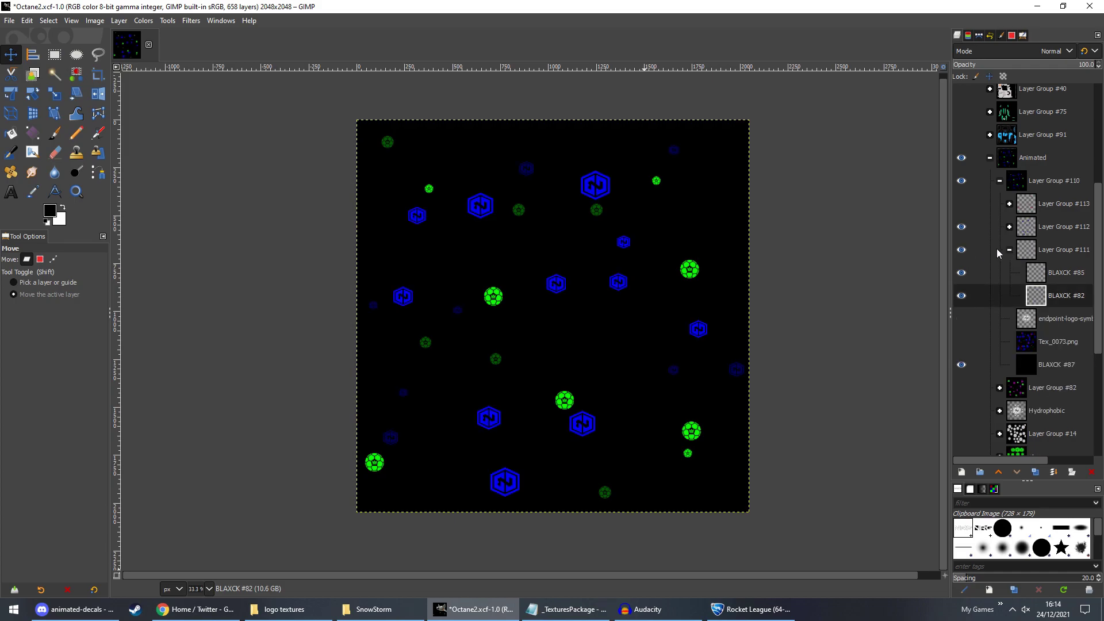
{"action": "left_click", "coordinate": [1010, 251]}
{"action": "left_click", "coordinate": [961, 249]}
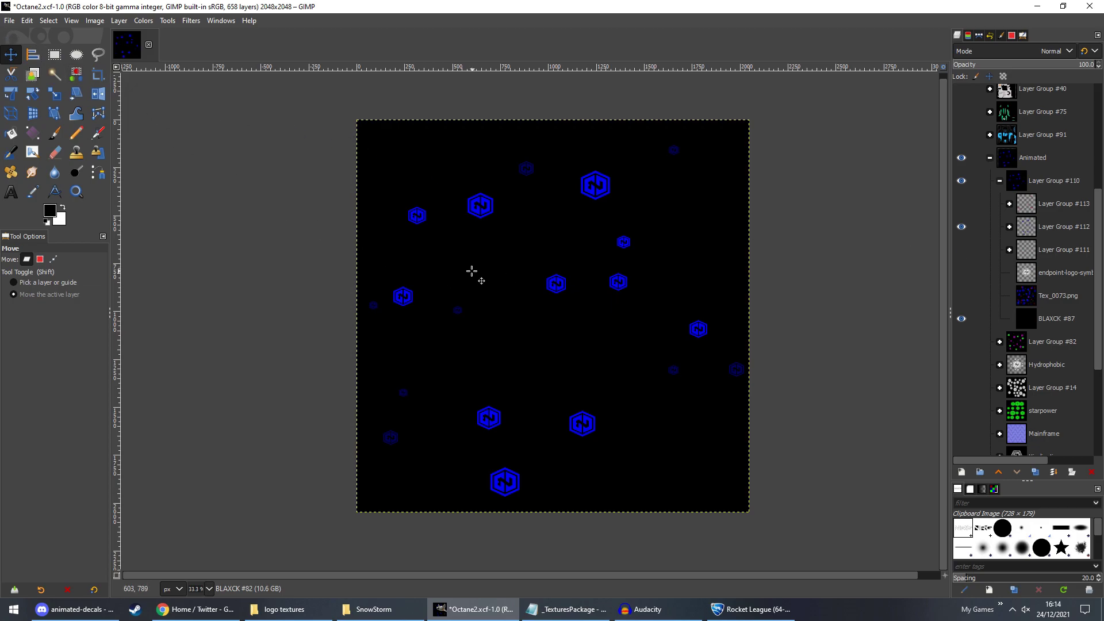
{"action": "left_click", "coordinate": [9, 21]}
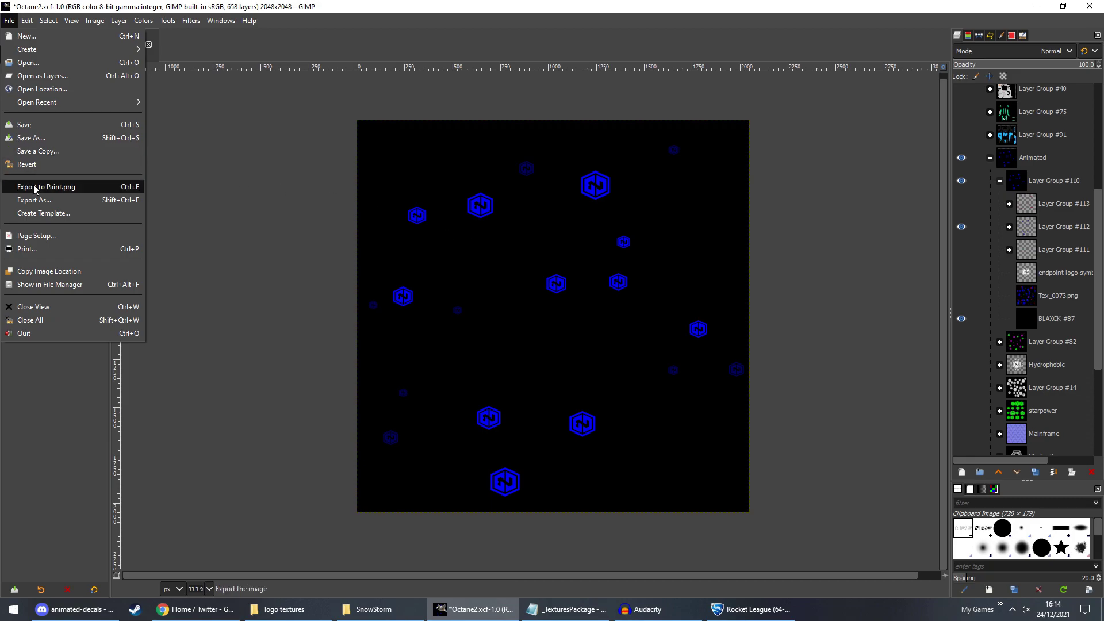
{"action": "left_click", "coordinate": [258, 259]}
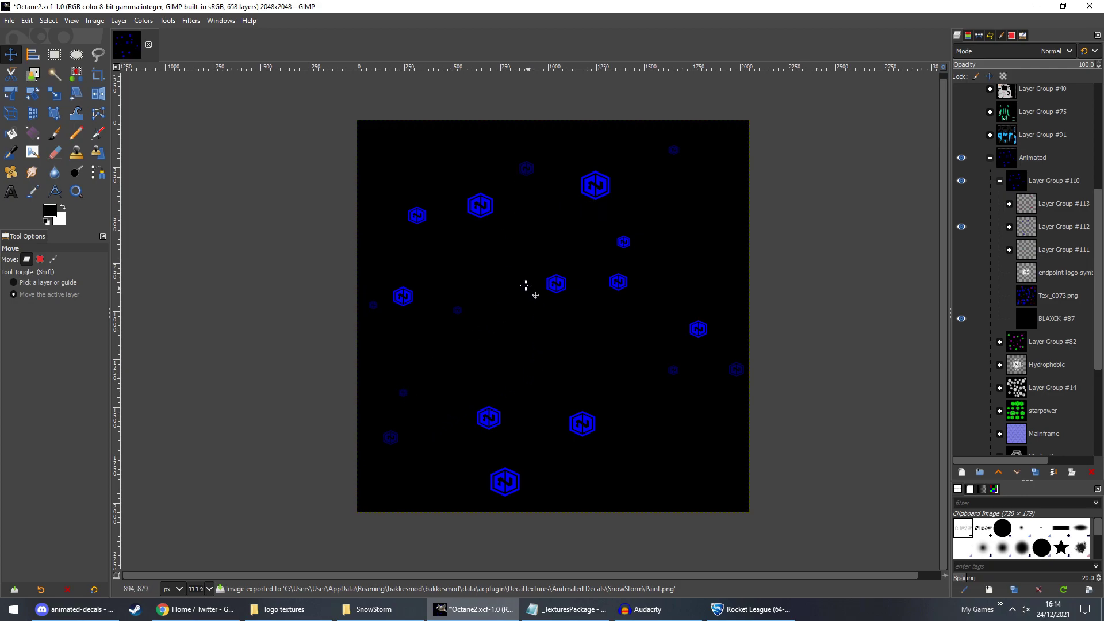
Refresh the SnowStorm decal in Rocket League and check the red Endpoint logos under the blue accent.
{"action": "left_click", "coordinate": [751, 608]}
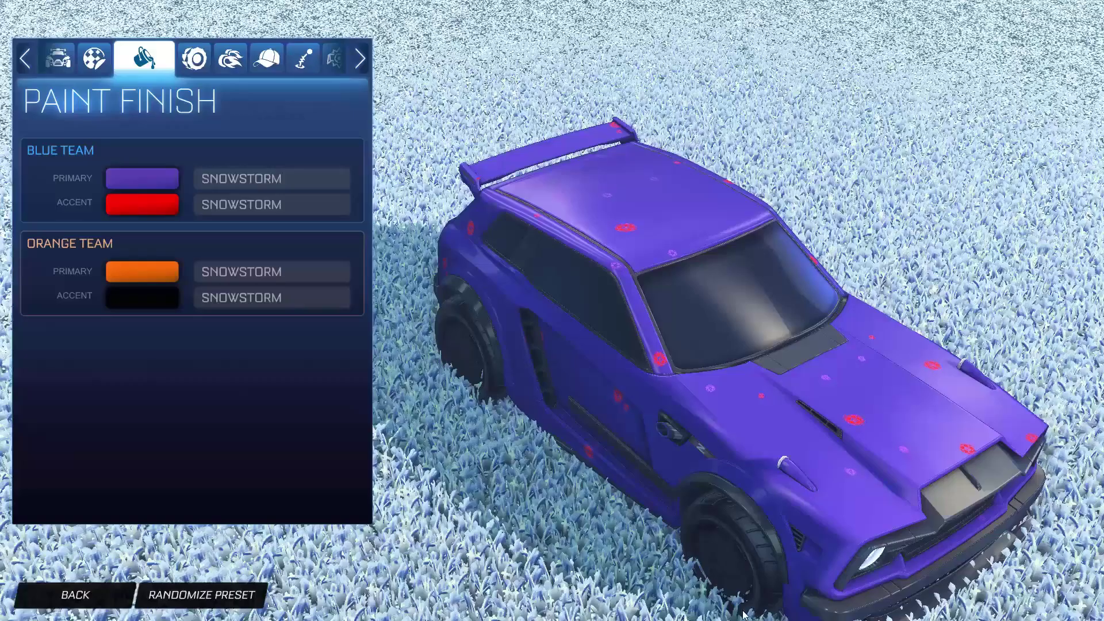
{"action": "key", "text": "F5"}
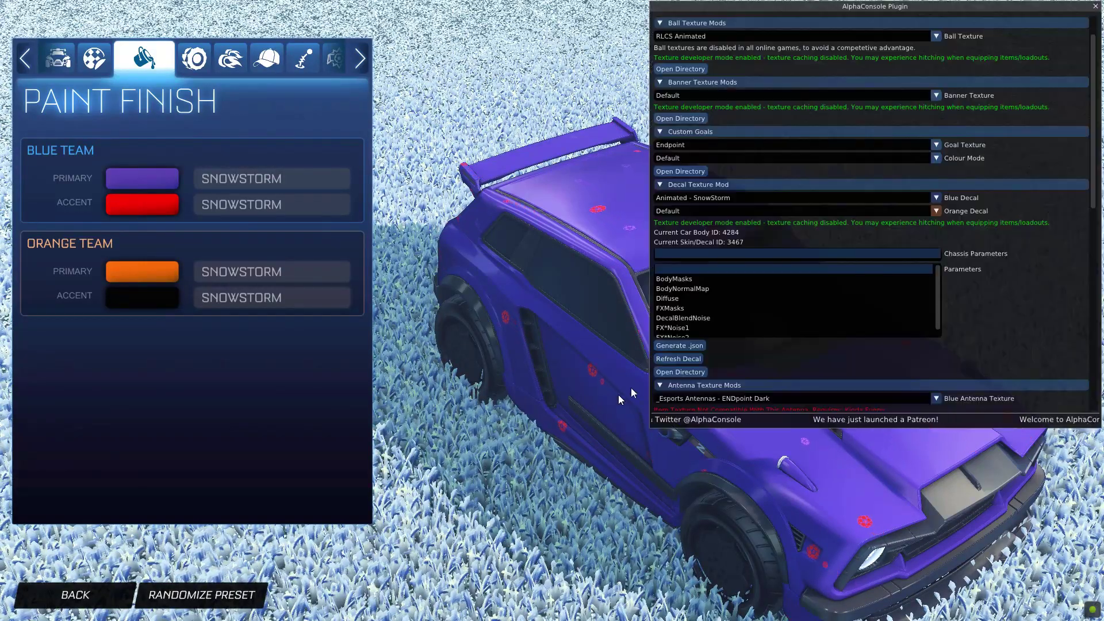
{"action": "left_click", "coordinate": [669, 356]}
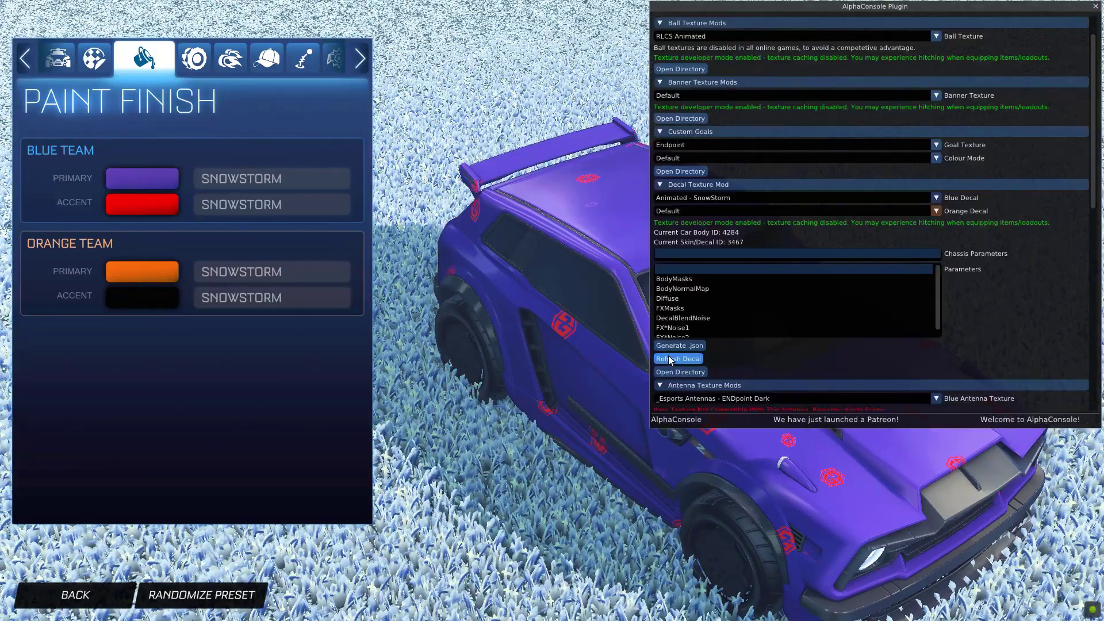
{"action": "left_click", "coordinate": [1095, 5]}
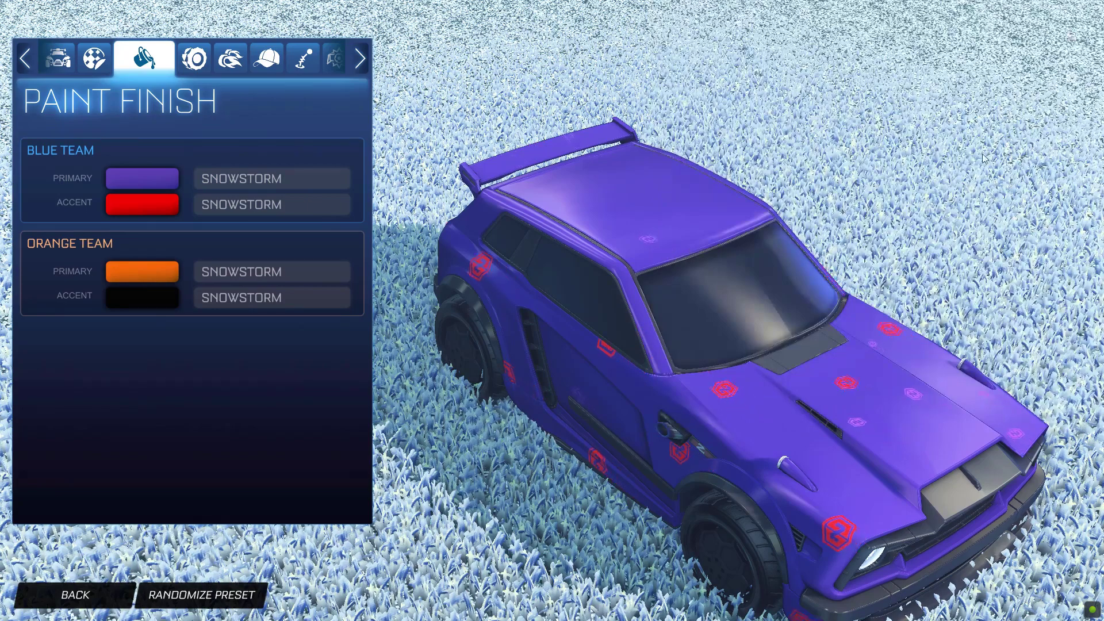
{"action": "left_click", "coordinate": [141, 203]}
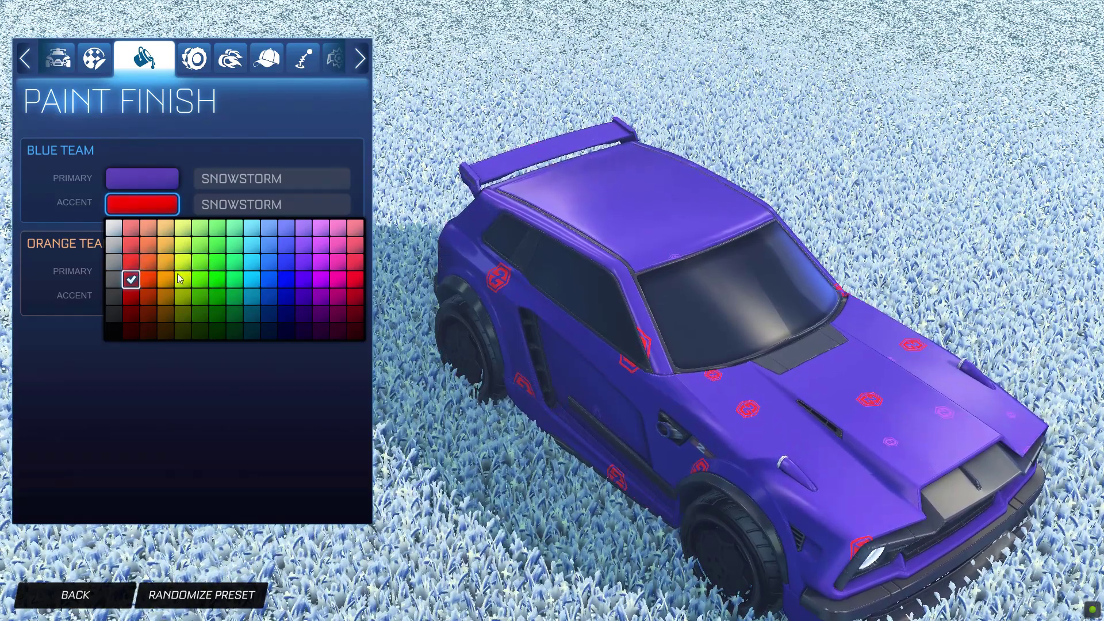
{"action": "left_click", "coordinate": [566, 279]}
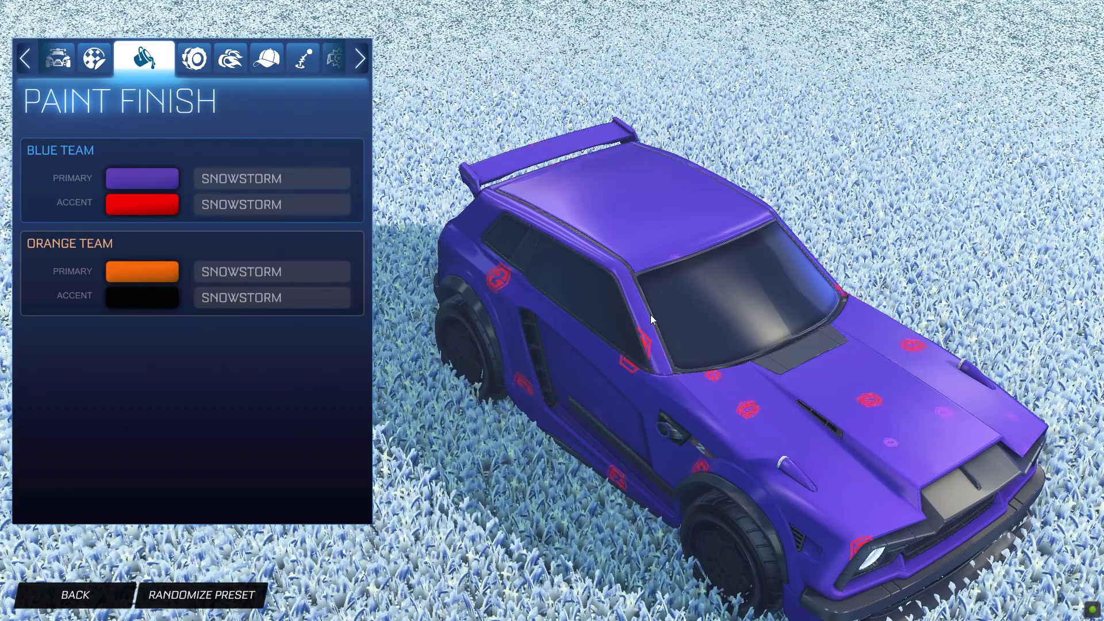
Set the blue team decal back to Default in AlphaConsole and return to GIMP.
{"action": "key", "text": "F1"}
{"action": "left_click", "coordinate": [681, 196]}
{"action": "left_click", "coordinate": [687, 206]}
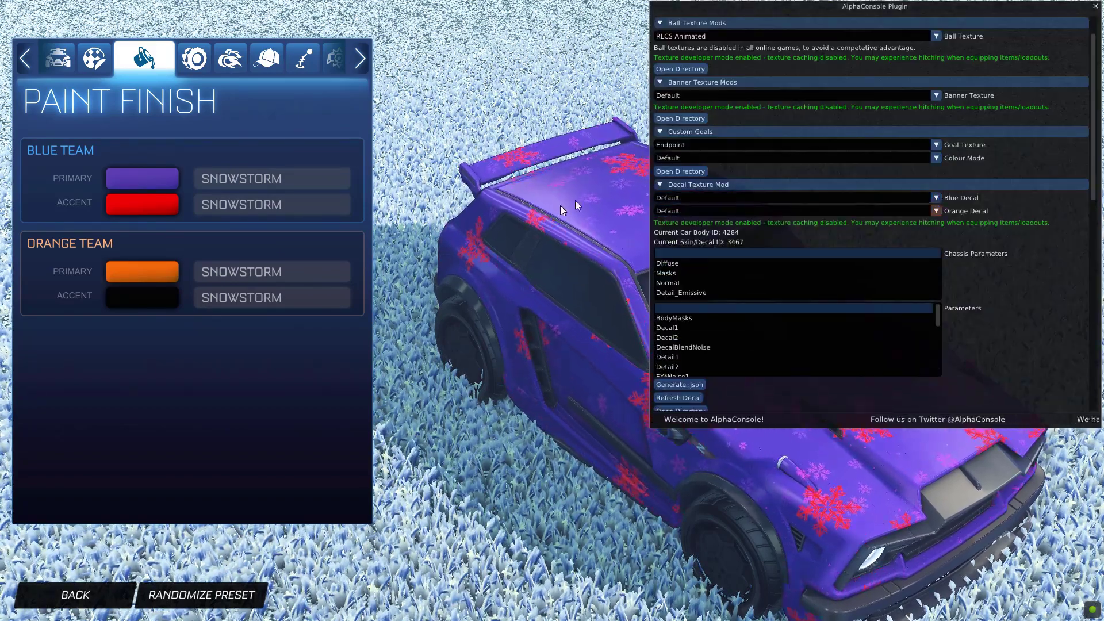
{"action": "left_click", "coordinate": [1095, 6]}
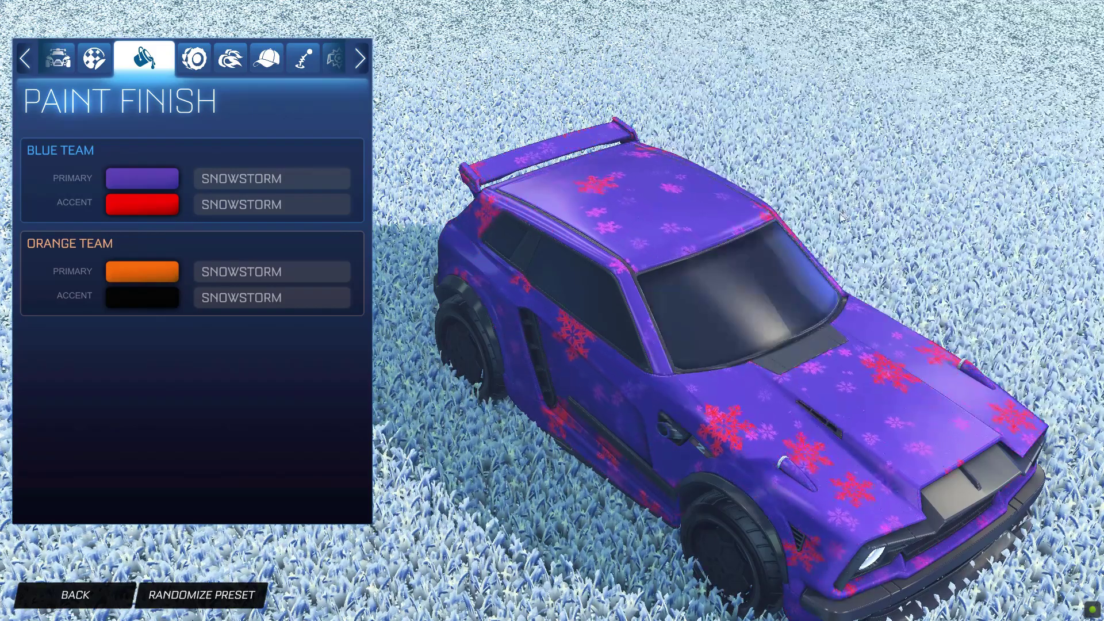
{"action": "key", "text": "alt+Tab"}
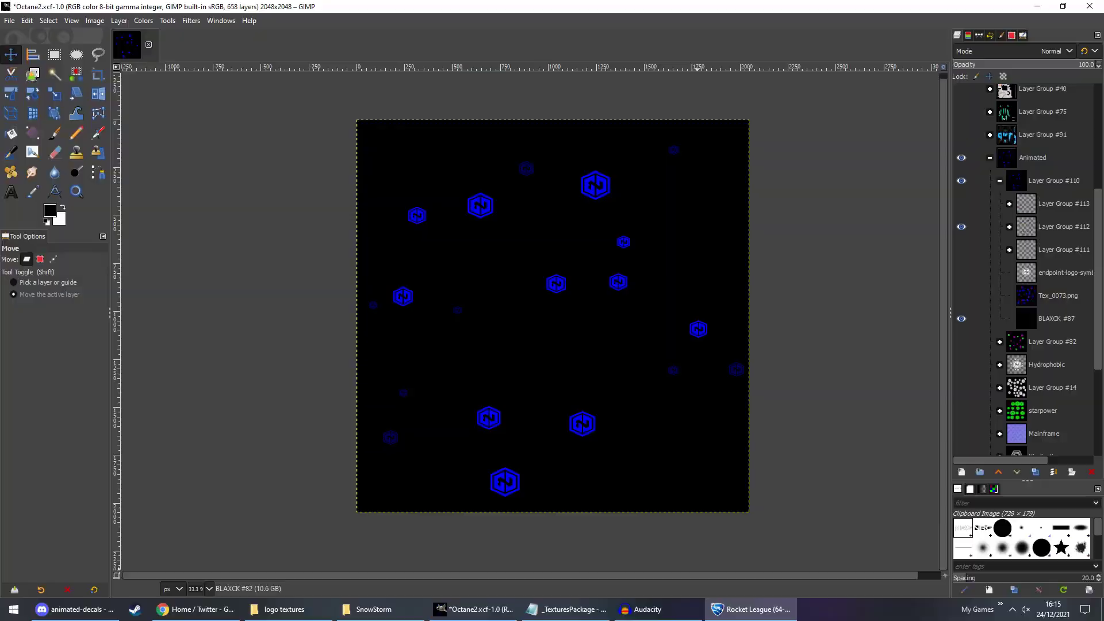
Show the Tex_0073.png snowflake layer, inspect a snowflake up close, then return to Rocket League.
{"action": "left_click", "coordinate": [964, 295]}
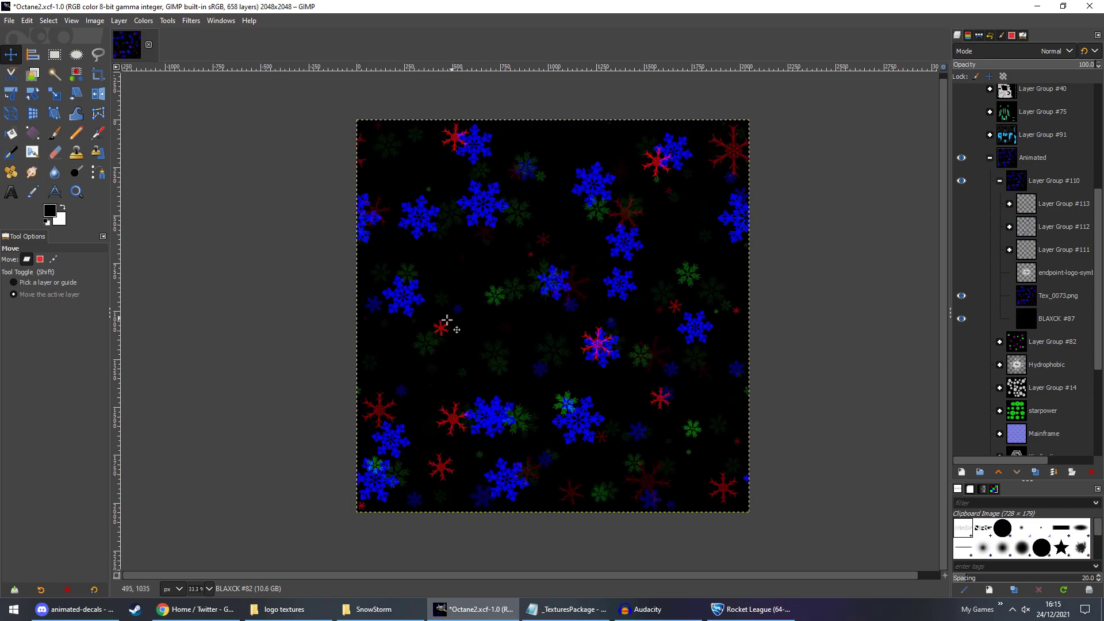
{"action": "scroll", "coordinate": [436, 327], "scroll_direction": "up", "scroll_amount": 6}
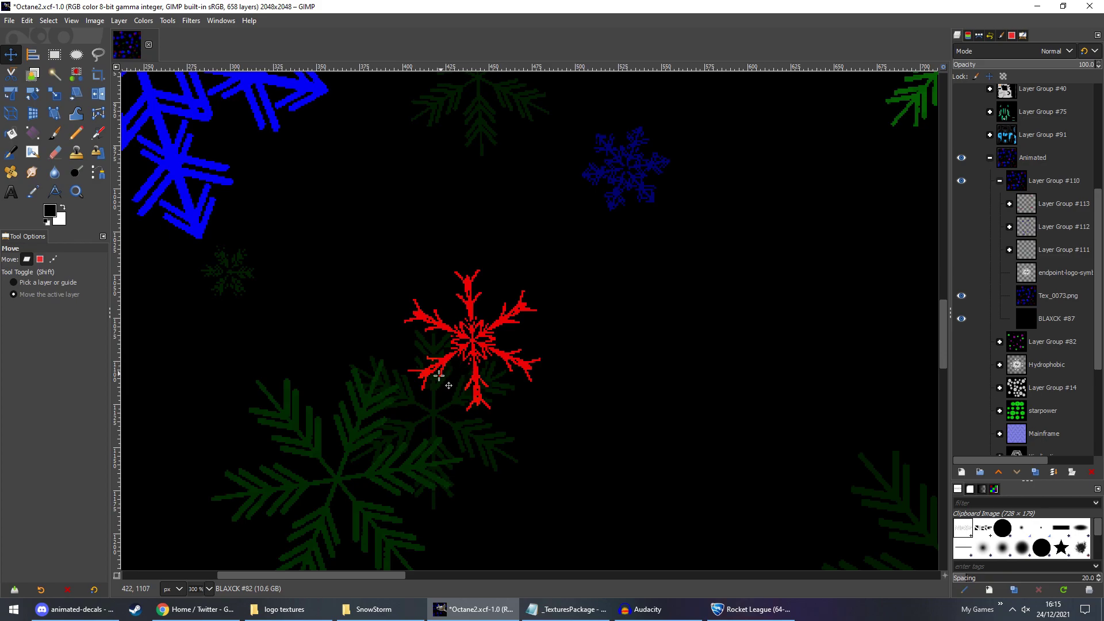
{"action": "scroll", "coordinate": [437, 376], "scroll_direction": "down", "scroll_amount": 3}
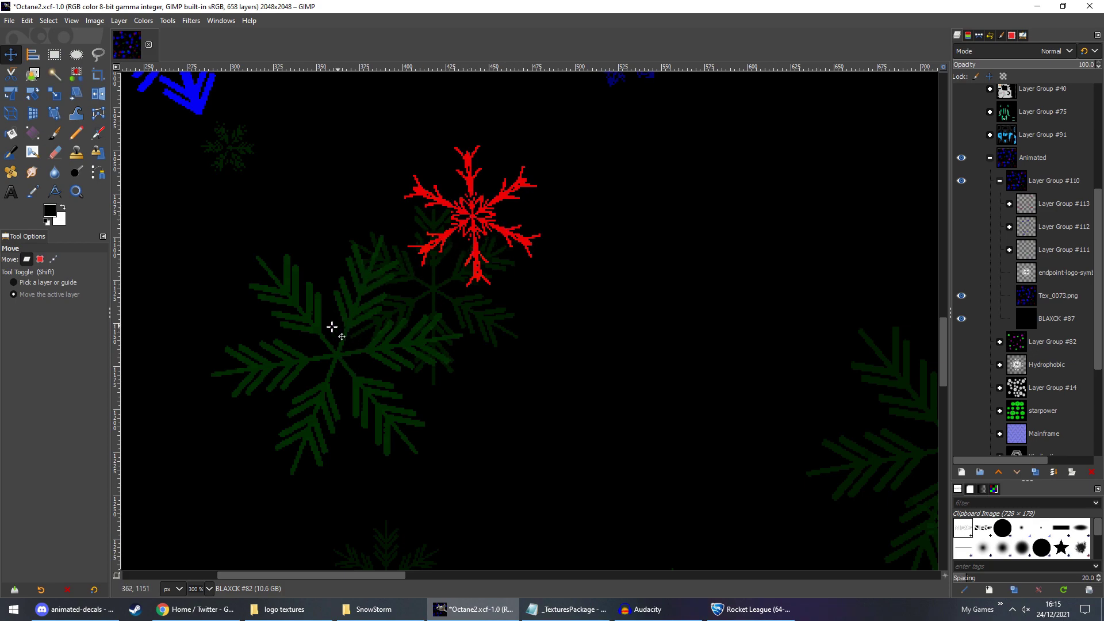
{"action": "left_click", "coordinate": [750, 608]}
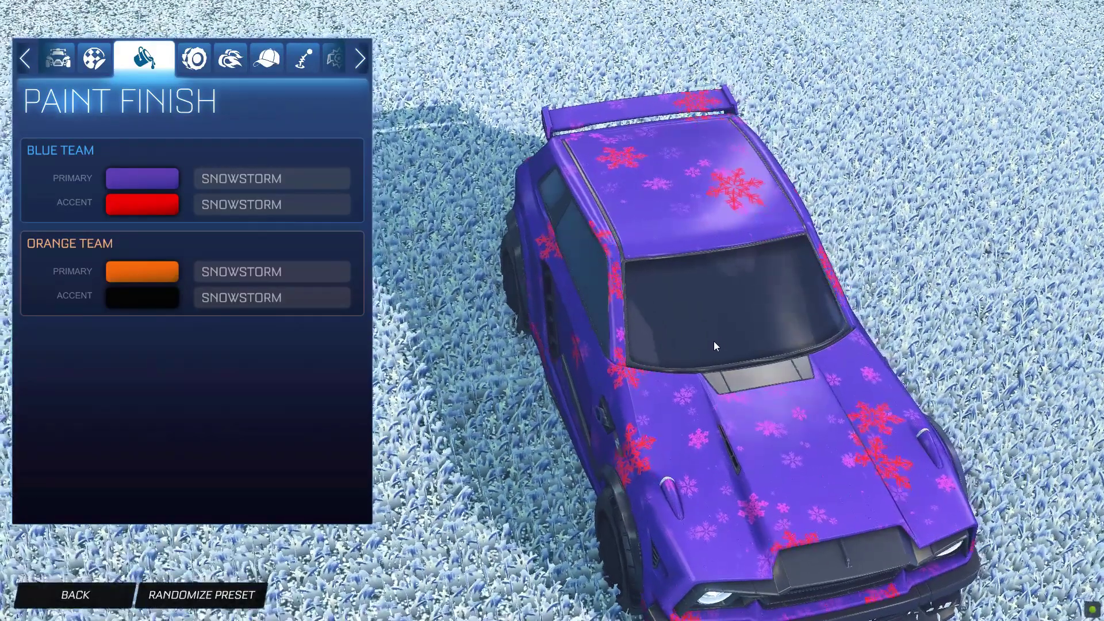
{"action": "left_click_drag", "start_coordinate": [712, 341], "coordinate": [656, 335]}
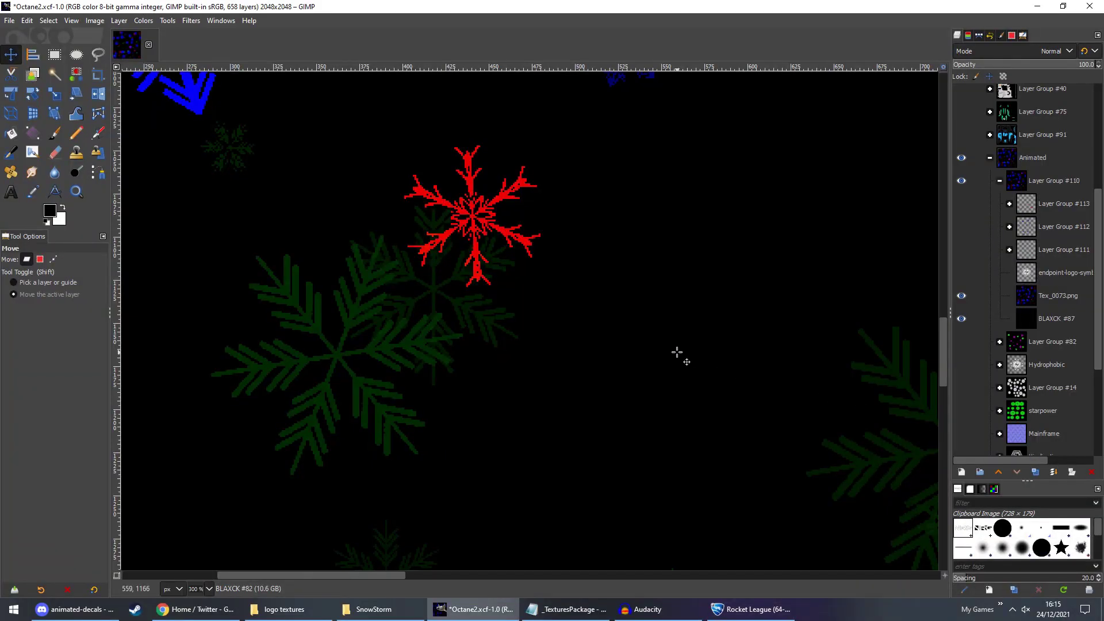
{"action": "scroll", "coordinate": [632, 353], "scroll_direction": "down", "scroll_amount": 2}
{"action": "scroll", "coordinate": [660, 242], "scroll_direction": "left", "scroll_amount": 1}
{"action": "scroll", "coordinate": [592, 252], "scroll_direction": "up", "scroll_amount": 3}
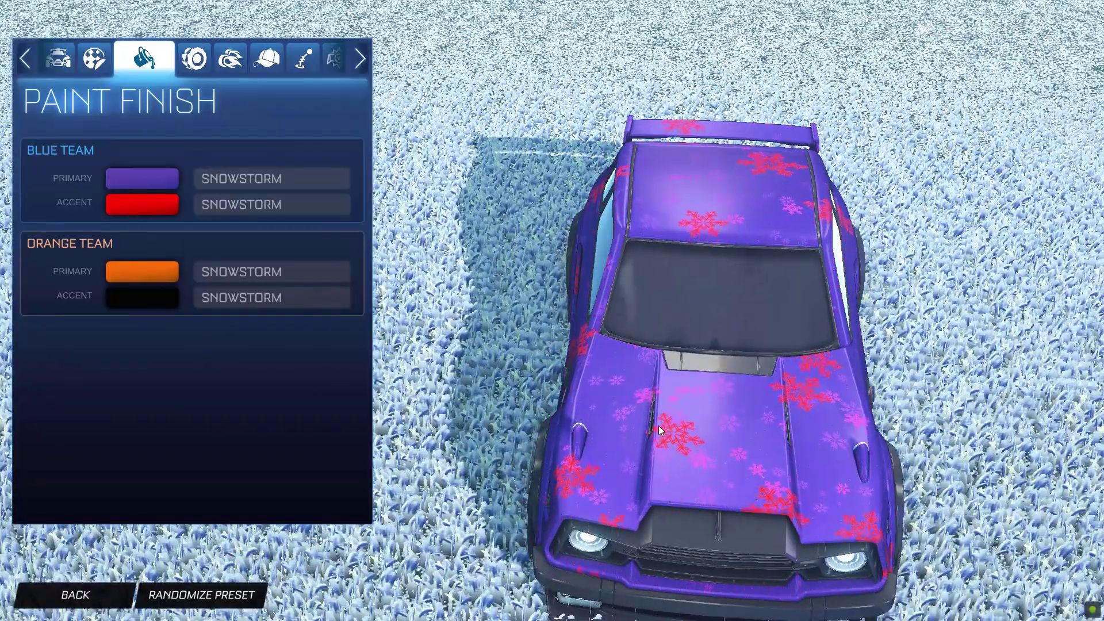
{"action": "left_click_drag", "start_coordinate": [657, 426], "coordinate": [728, 426]}
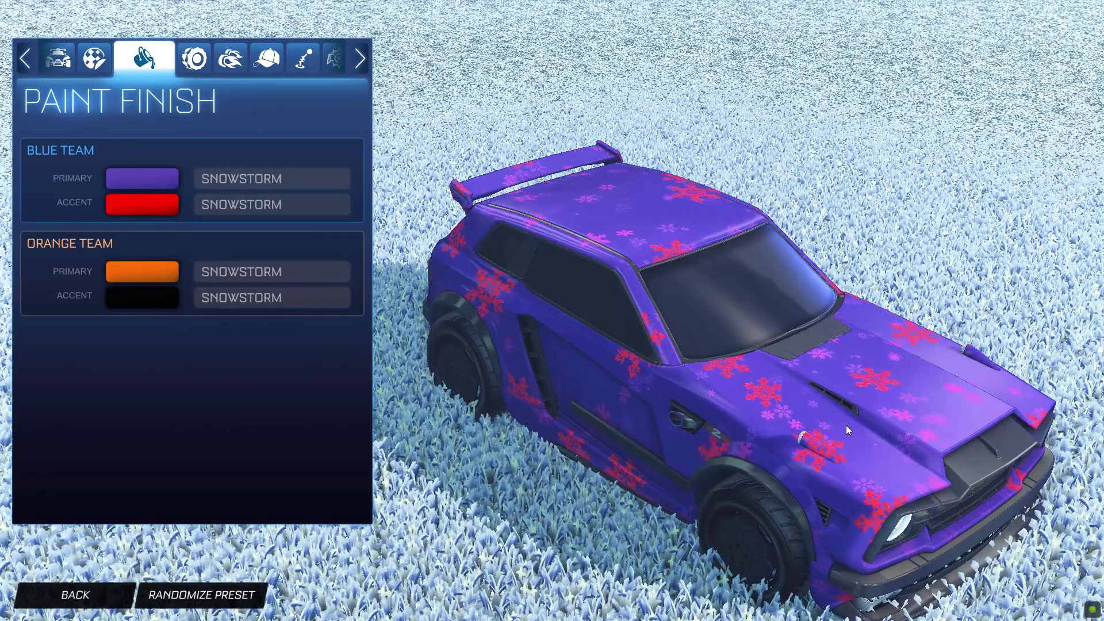
{"action": "left_click_drag", "start_coordinate": [846, 425], "coordinate": [819, 429]}
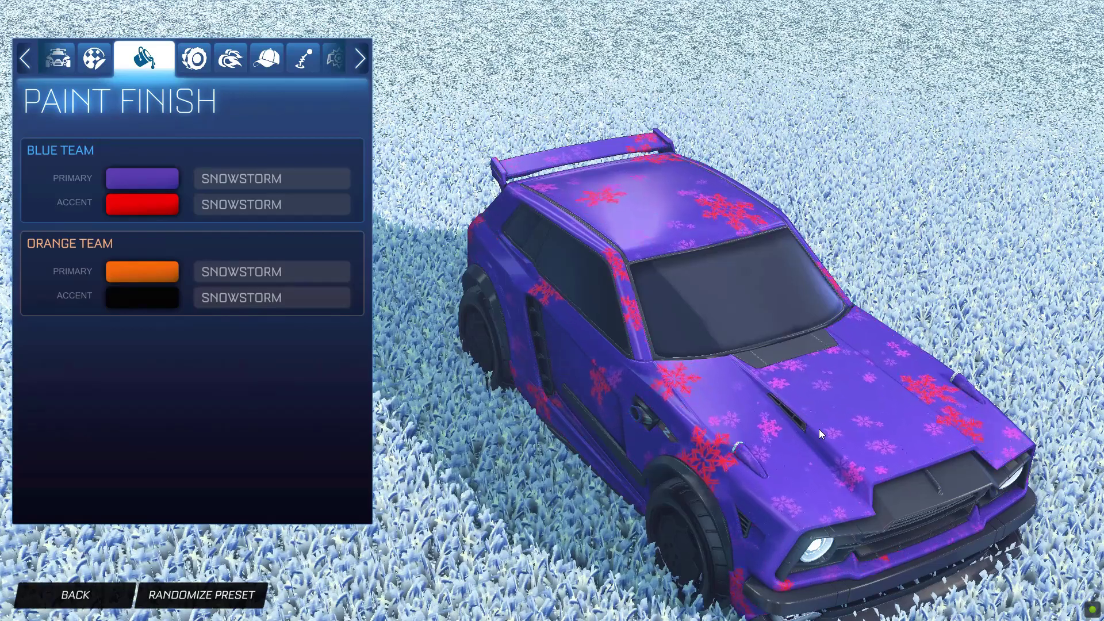
{"action": "left_click_drag", "start_coordinate": [819, 429], "coordinate": [802, 436]}
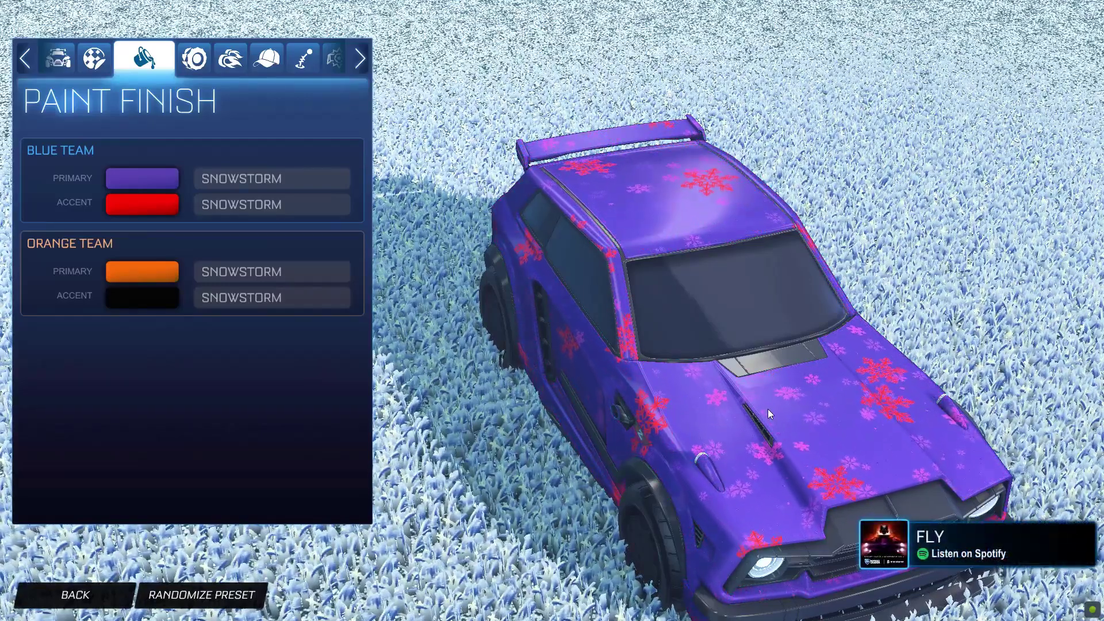
Hide Tex_0073.png, show the green soccer-ball Layer Group #111, and return to Rocket League without exporting.
{"action": "key", "text": "F5"}
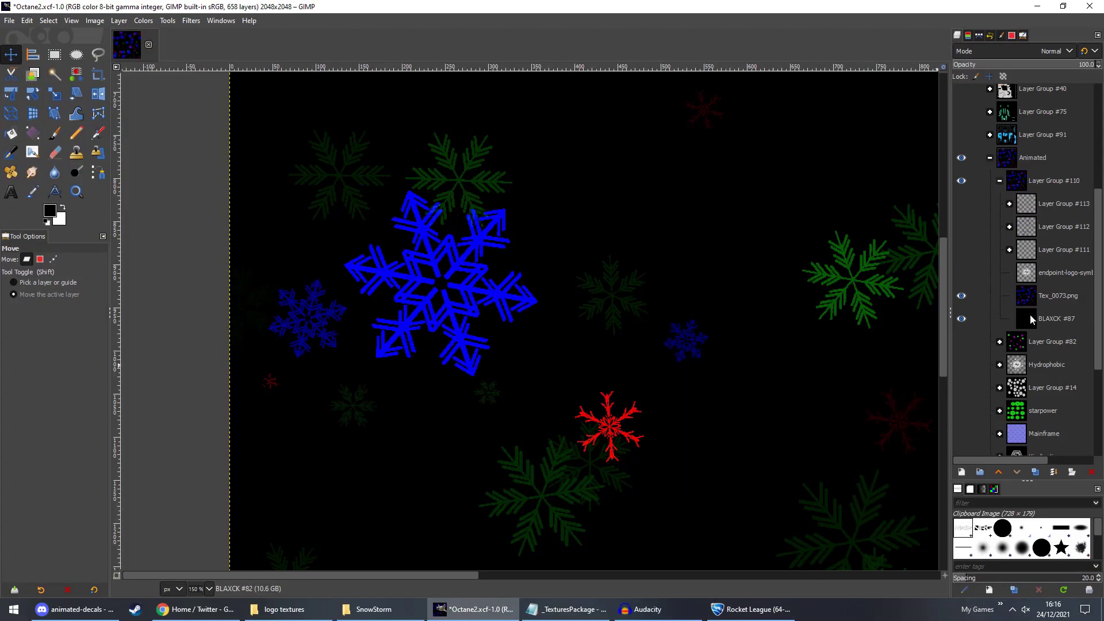
{"action": "left_click", "coordinate": [959, 250]}
{"action": "left_click", "coordinate": [960, 296]}
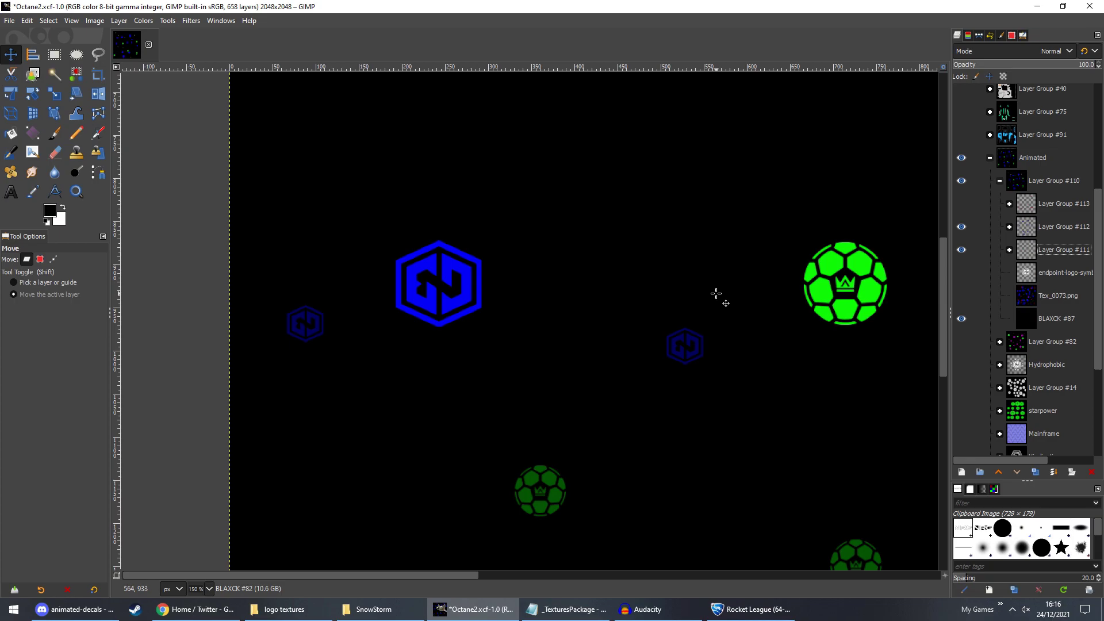
{"action": "scroll", "coordinate": [715, 293], "scroll_direction": "down", "scroll_amount": 3}
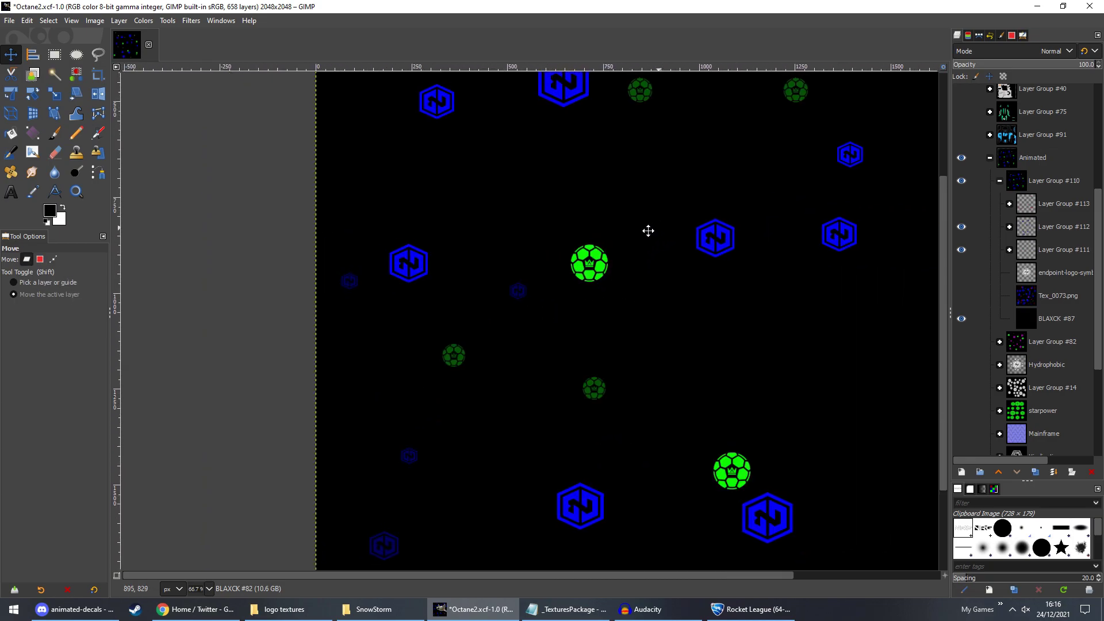
{"action": "scroll", "coordinate": [637, 234], "scroll_direction": "down", "scroll_amount": 1}
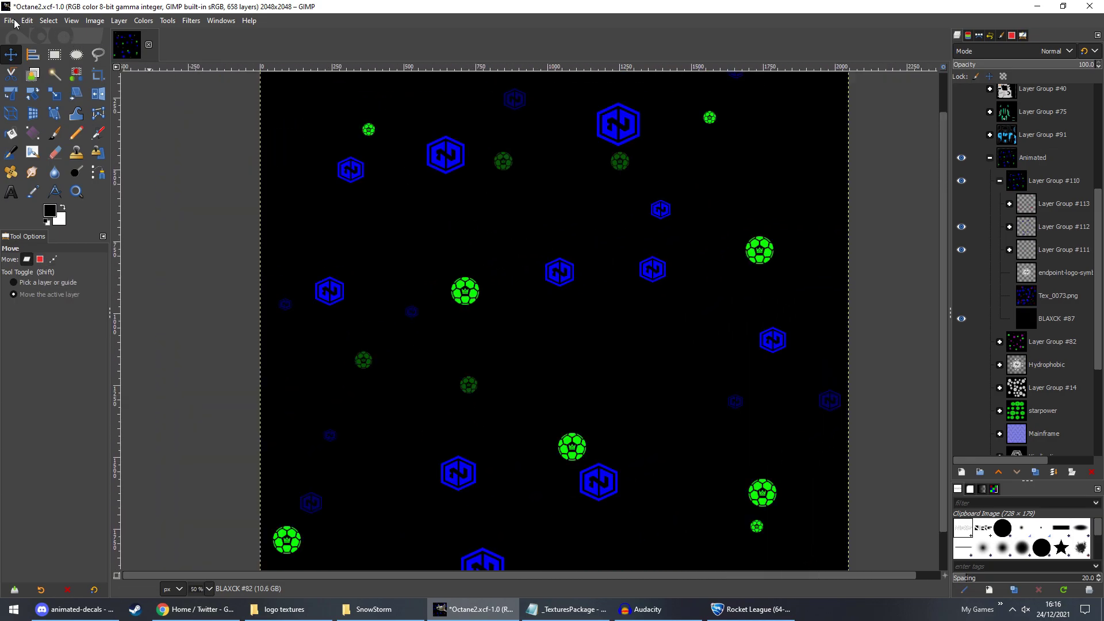
{"action": "left_click", "coordinate": [26, 21]}
{"action": "left_click", "coordinate": [16, 21]}
{"action": "left_click", "coordinate": [273, 279]}
{"action": "left_click", "coordinate": [730, 609]}
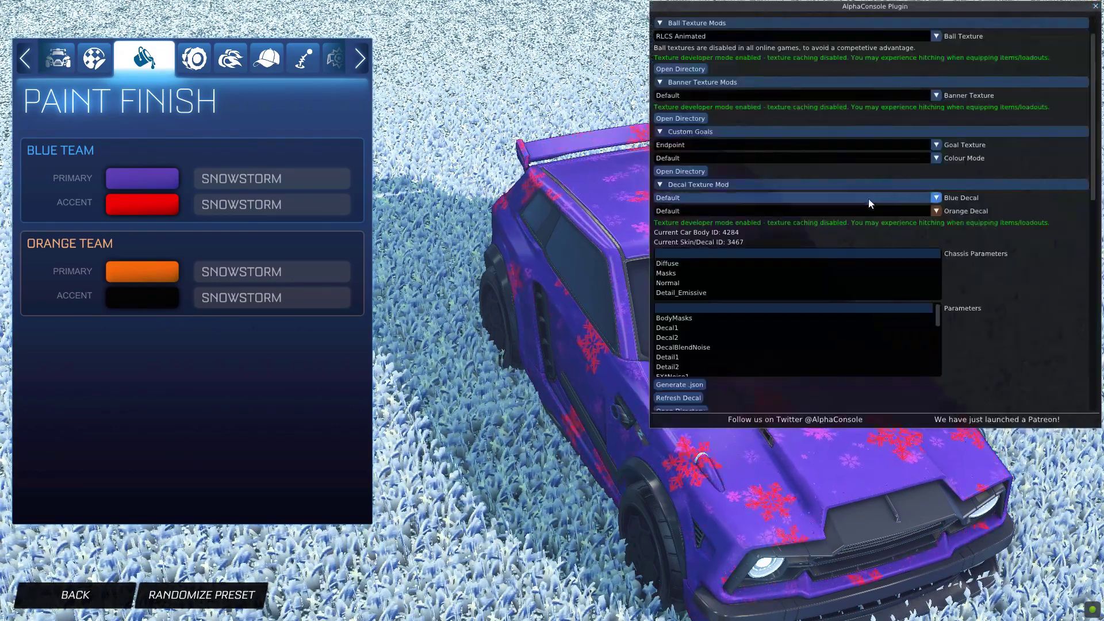
Set the blue team decal to Animated - SnowStorm and close AlphaConsole.
{"action": "scroll", "coordinate": [977, 241], "scroll_direction": "up", "scroll_amount": 2}
{"action": "left_click", "coordinate": [854, 234]}
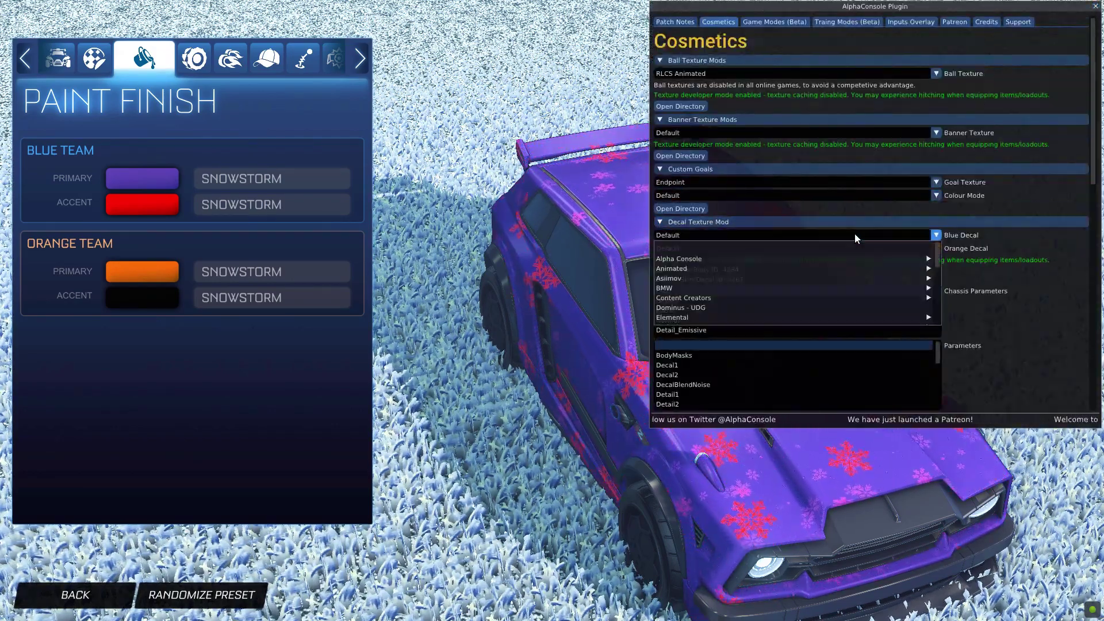
{"action": "mouse_move", "coordinate": [847, 269]}
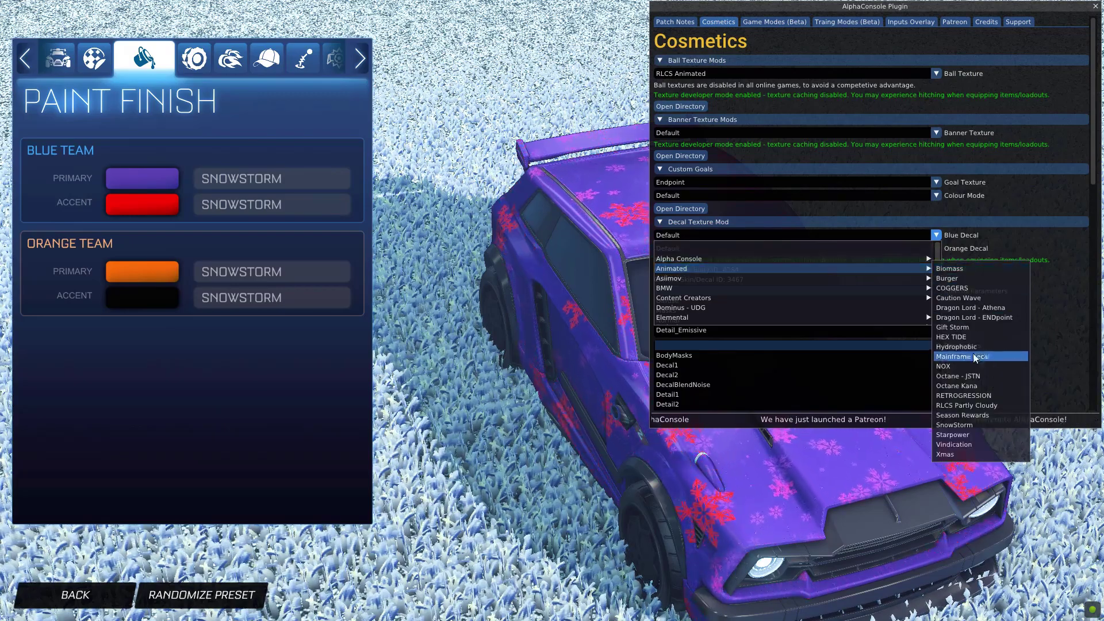
{"action": "left_click", "coordinate": [958, 425]}
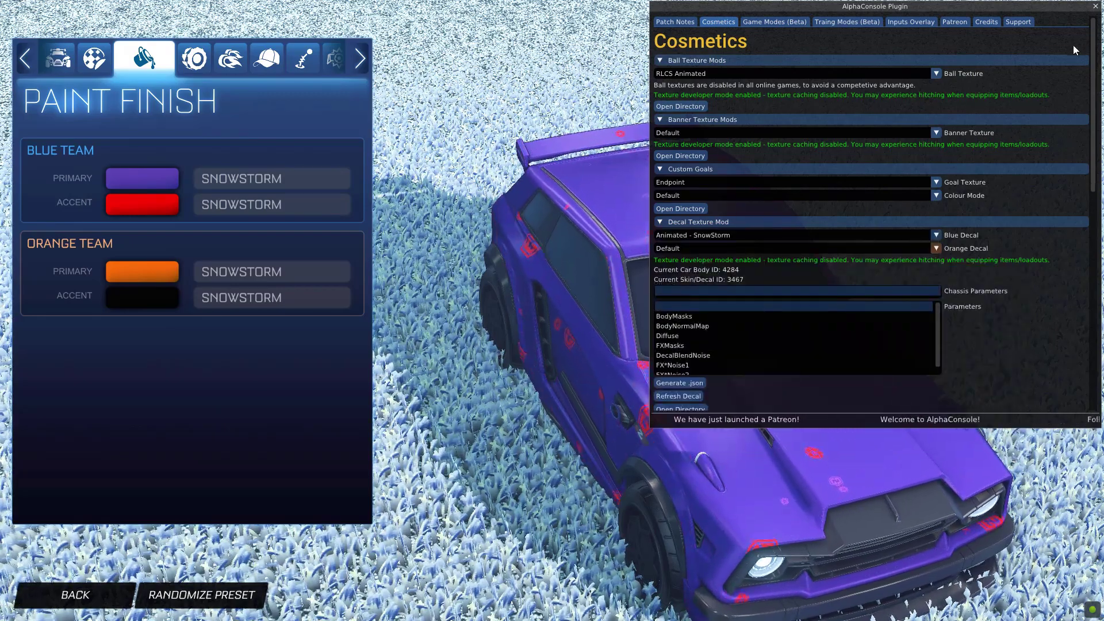
{"action": "left_click", "coordinate": [1095, 6]}
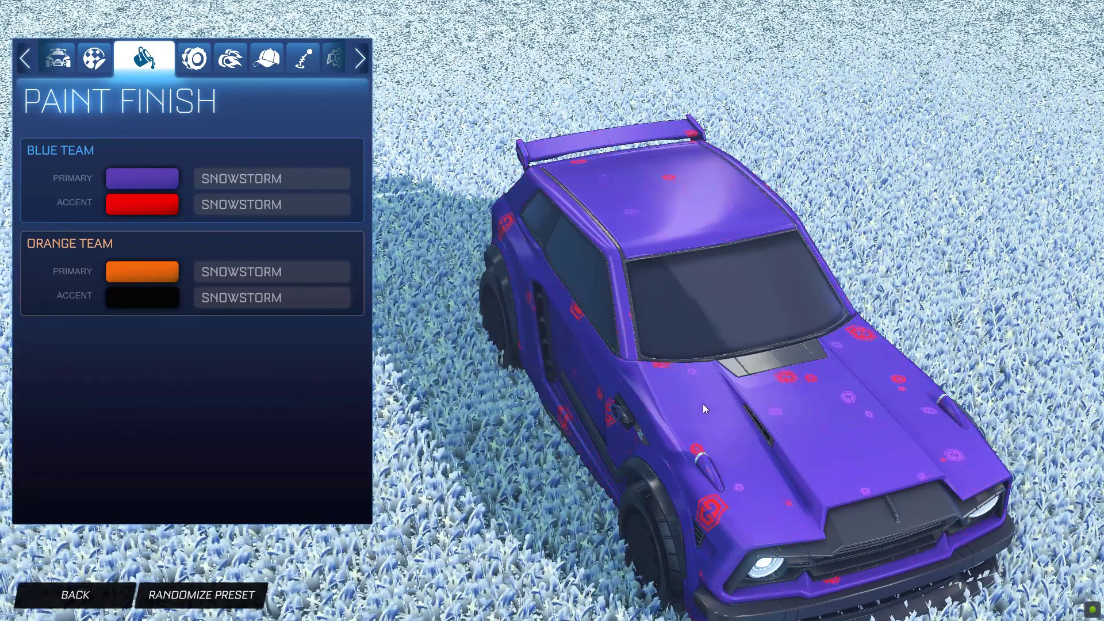
Show the red NRG logo group in GIMP and re-export the texture over Paint.png.
{"action": "key", "text": "alt+Tab"}
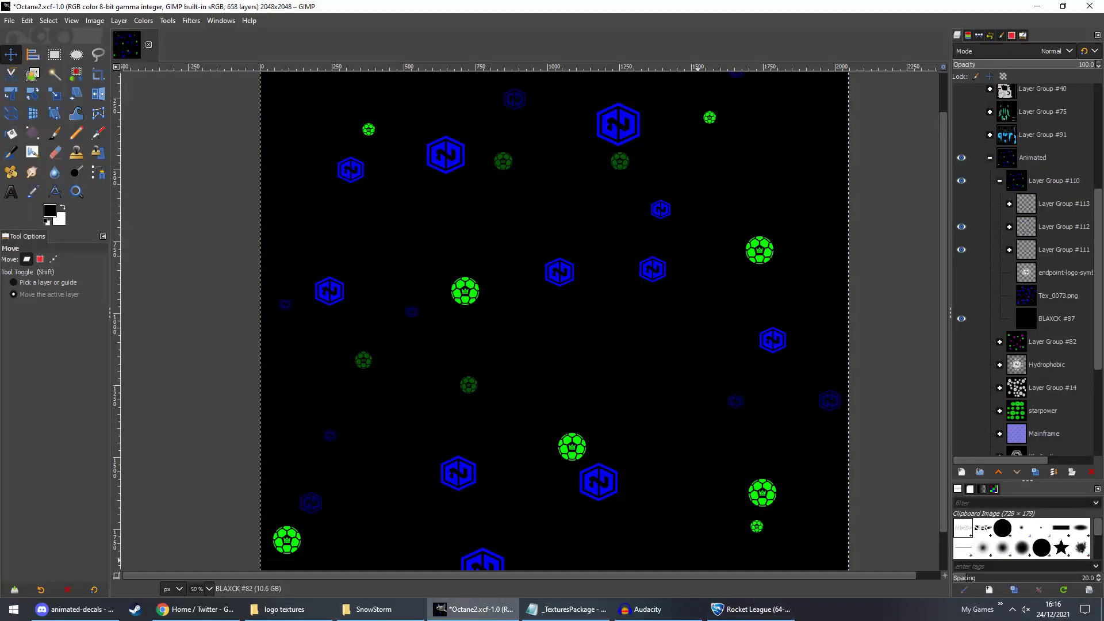
{"action": "left_click", "coordinate": [1010, 204]}
{"action": "left_click", "coordinate": [1006, 203]}
{"action": "left_click", "coordinate": [961, 204]}
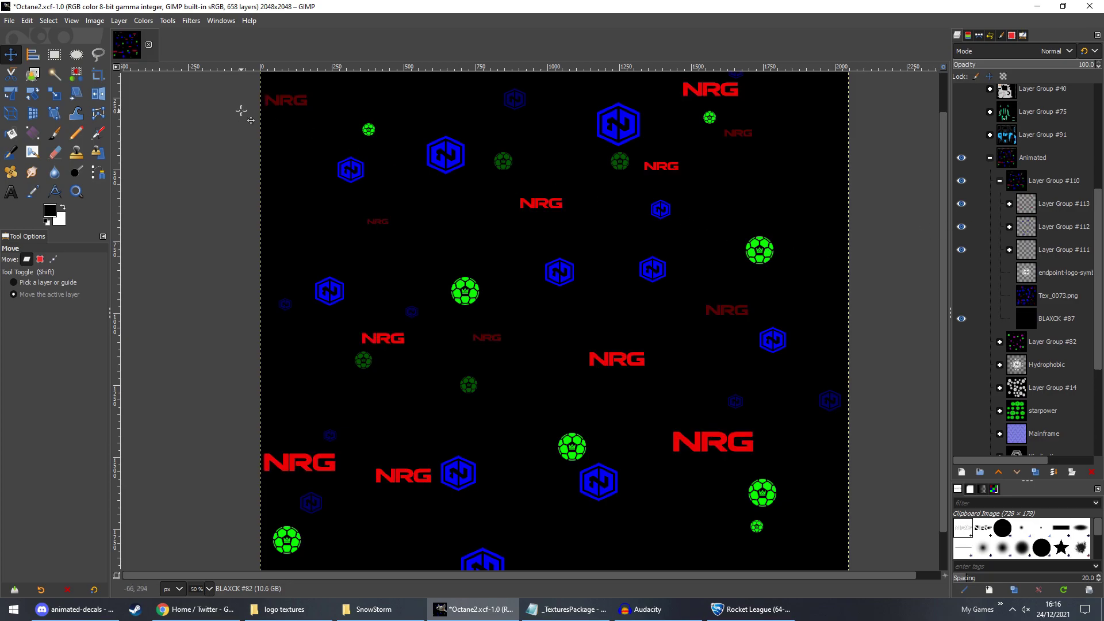
{"action": "left_click", "coordinate": [9, 20]}
{"action": "left_click", "coordinate": [52, 191]}
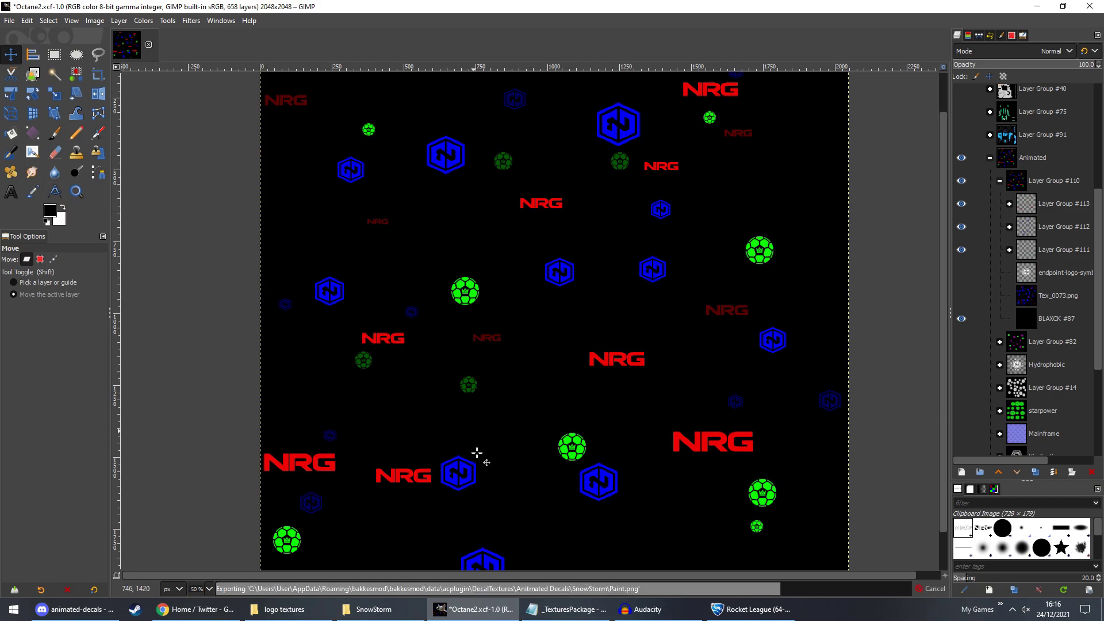
Preview the exported Paint.png from the SnowStorm folder, then go back to the game's decal plugin.
{"action": "key", "text": "alt+Tab"}
{"action": "double_click", "coordinate": [342, 199]}
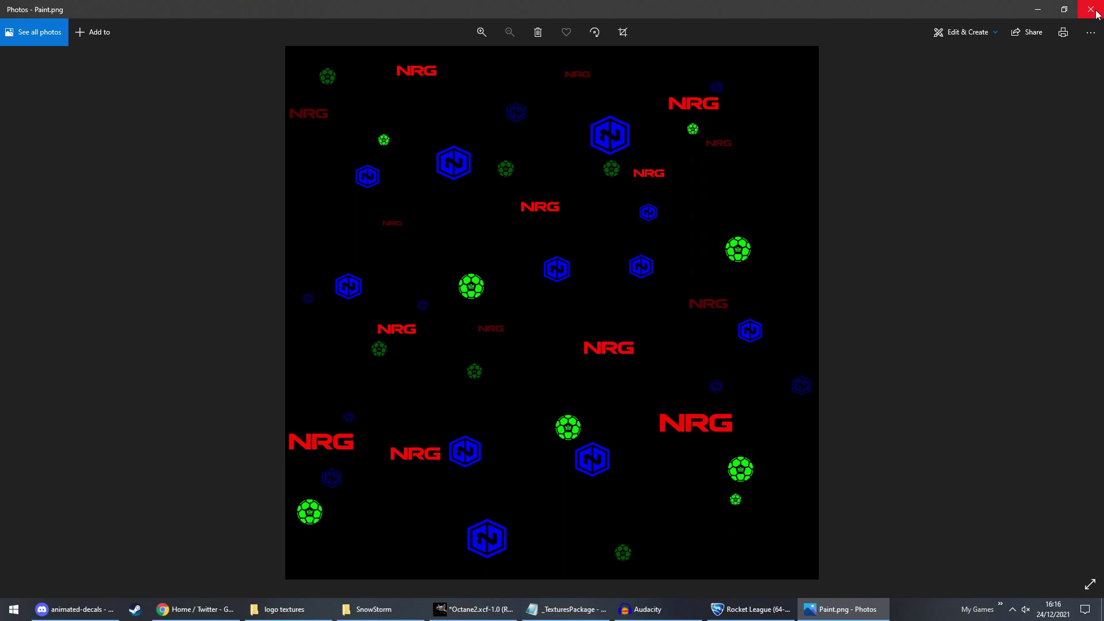
{"action": "left_click", "coordinate": [1092, 10]}
{"action": "key", "text": "alt+Tab"}
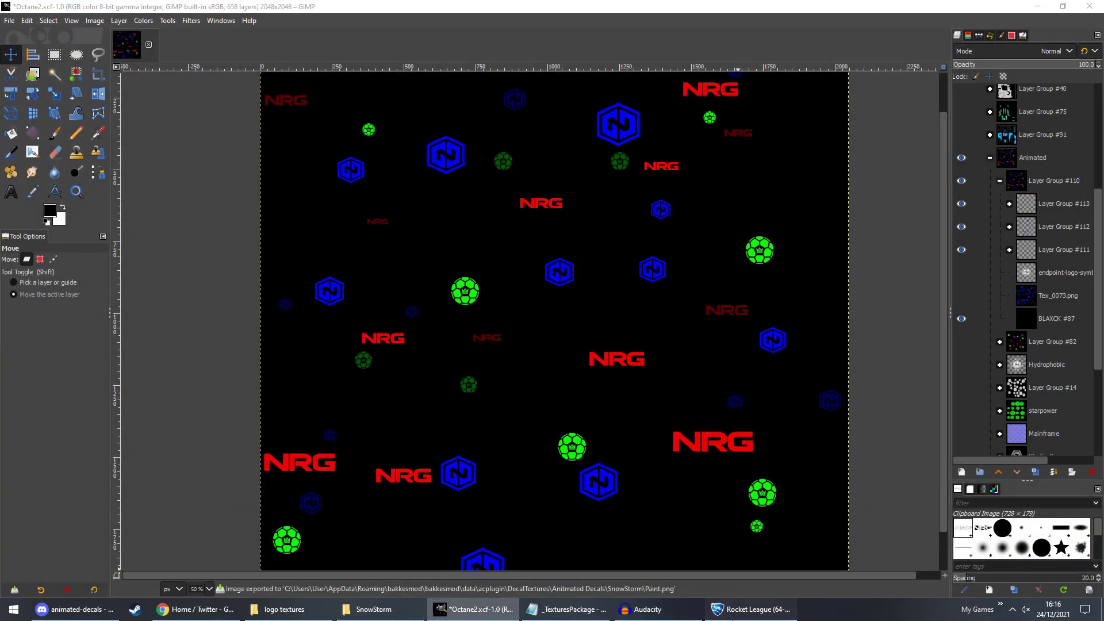
{"action": "key", "text": "alt+Tab"}
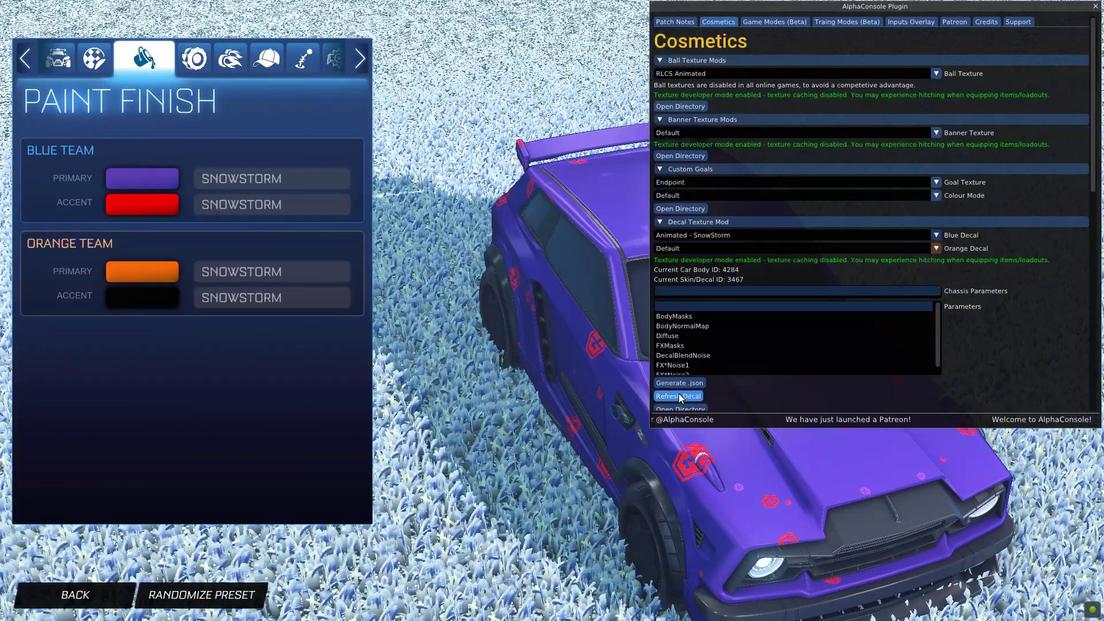
Refresh the SnowStorm decal and rotate the car to a top-down front view to inspect the logos.
{"action": "left_click", "coordinate": [678, 396]}
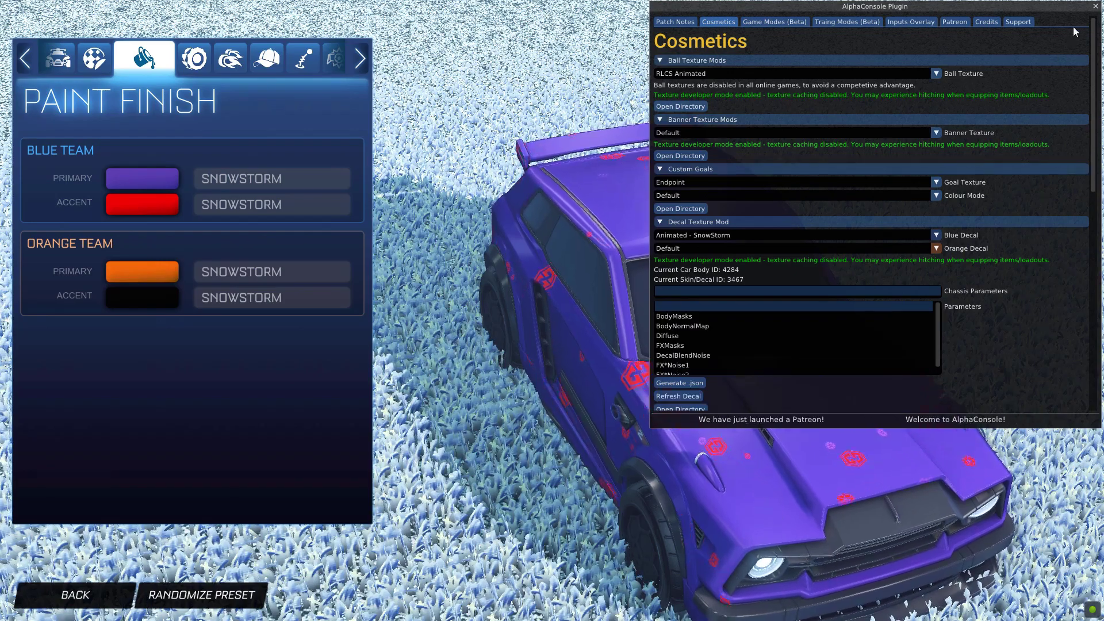
{"action": "left_click", "coordinate": [1095, 6]}
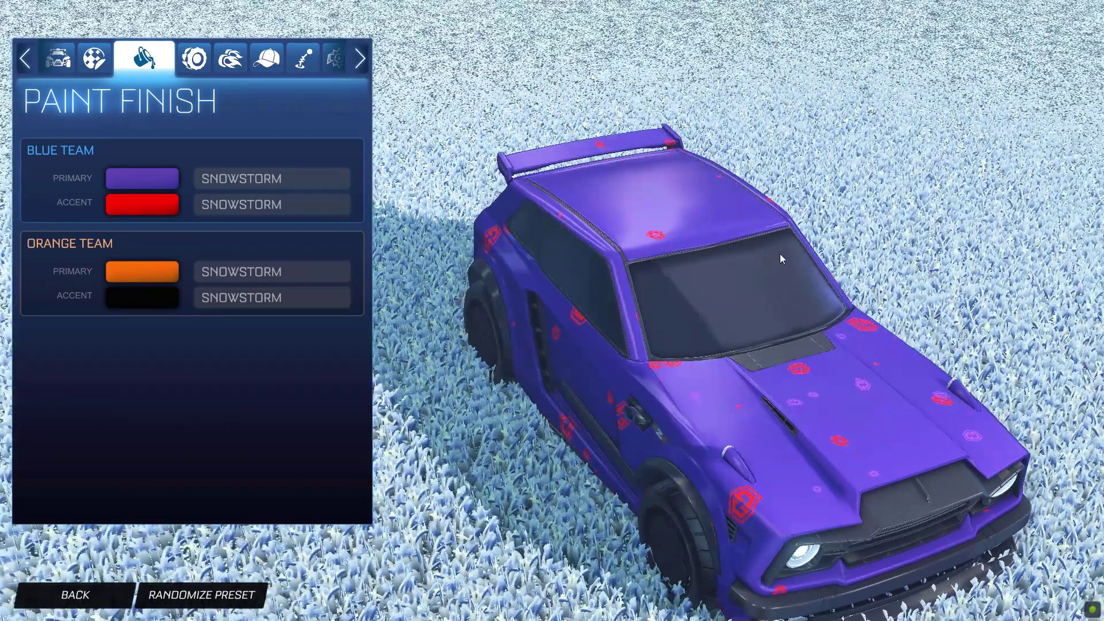
{"action": "left_click_drag", "start_coordinate": [780, 253], "coordinate": [750, 257]}
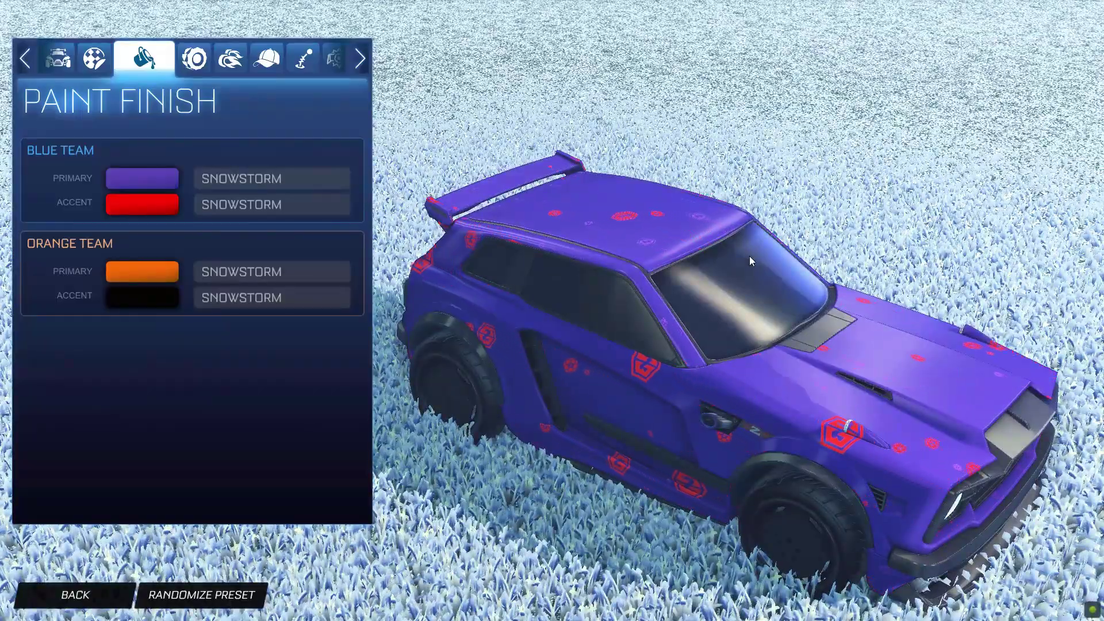
{"action": "mouse_move", "coordinate": [750, 256]}
{"action": "left_mouse_down"}
{"action": "mouse_move", "coordinate": [629, 288]}
{"action": "mouse_move", "coordinate": [529, 271]}
{"action": "mouse_move", "coordinate": [664, 274]}
{"action": "mouse_move", "coordinate": [591, 344]}
{"action": "left_mouse_up"}
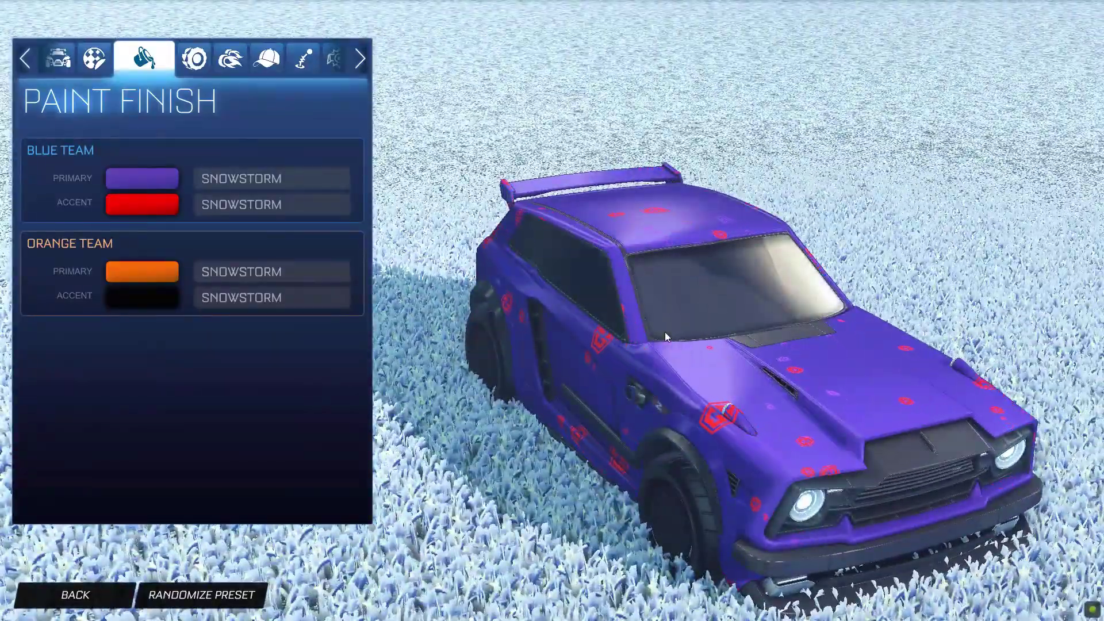
{"action": "left_click_drag", "start_coordinate": [664, 335], "coordinate": [809, 373]}
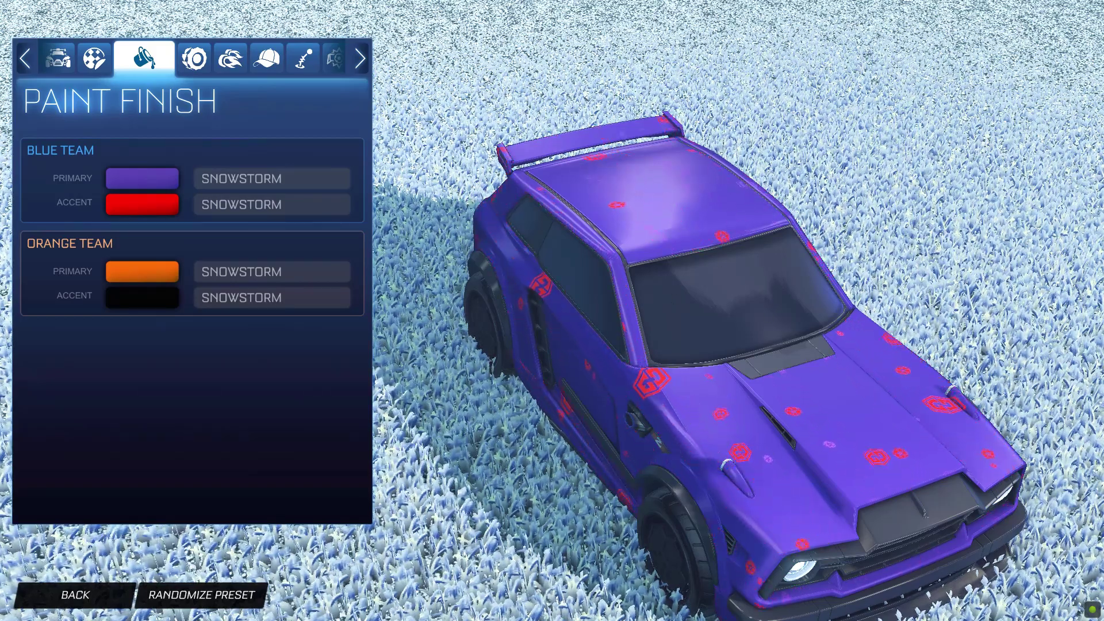
{"action": "key", "text": "alt+Tab"}
Preview Tex_0070.png's snow specks, then save the _TexturesPackage file in Notepad.
{"action": "double_click", "coordinate": [409, 188]}
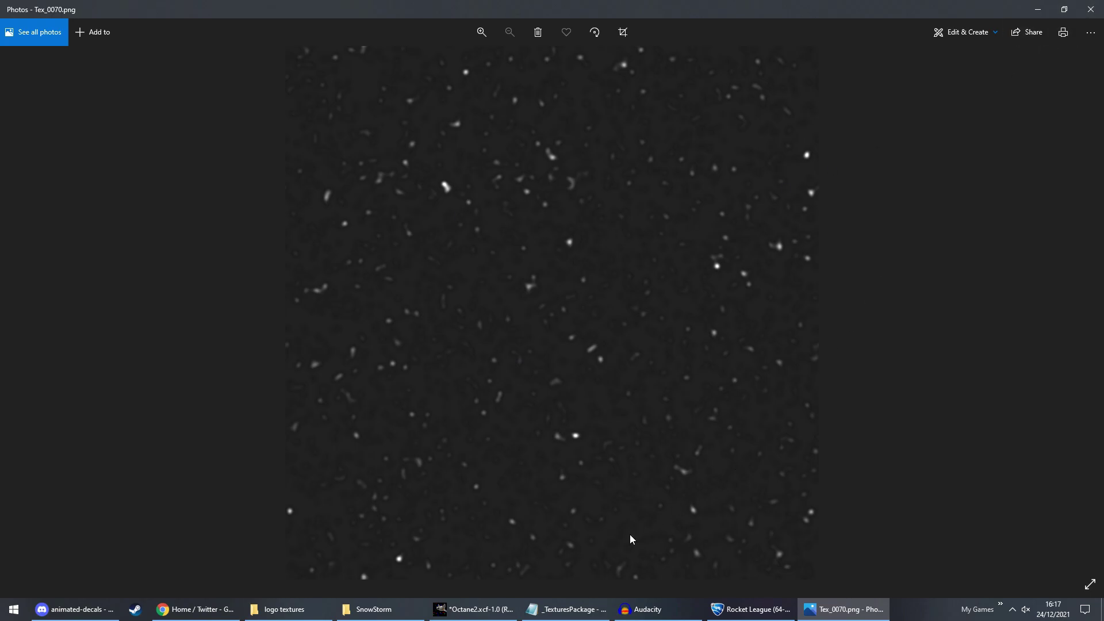
{"action": "left_click", "coordinate": [1088, 9]}
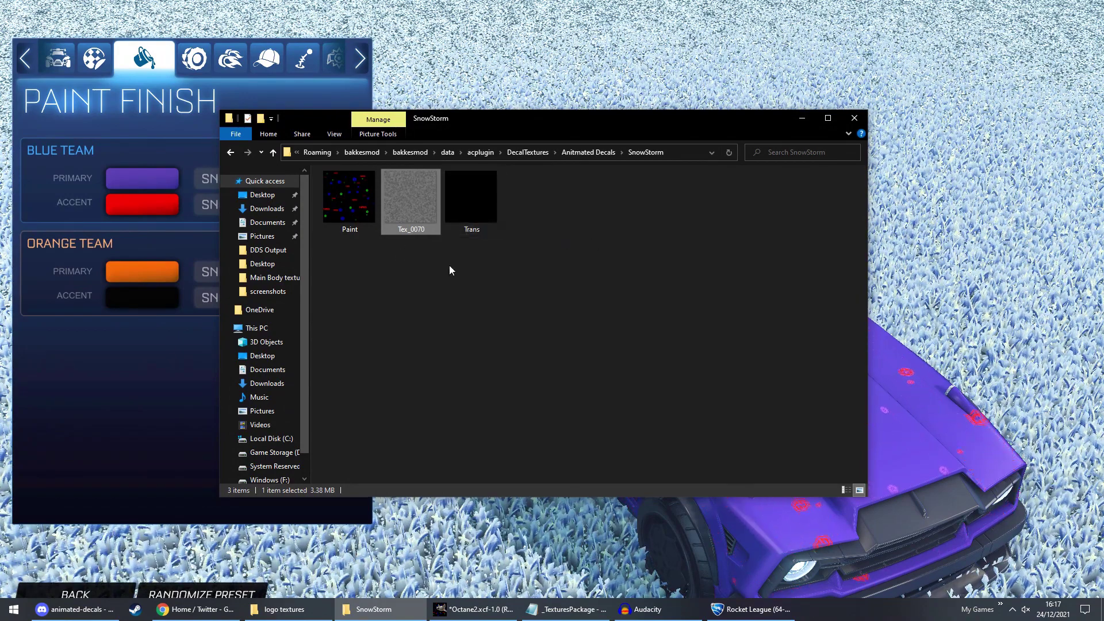
{"action": "left_click", "coordinate": [541, 609]}
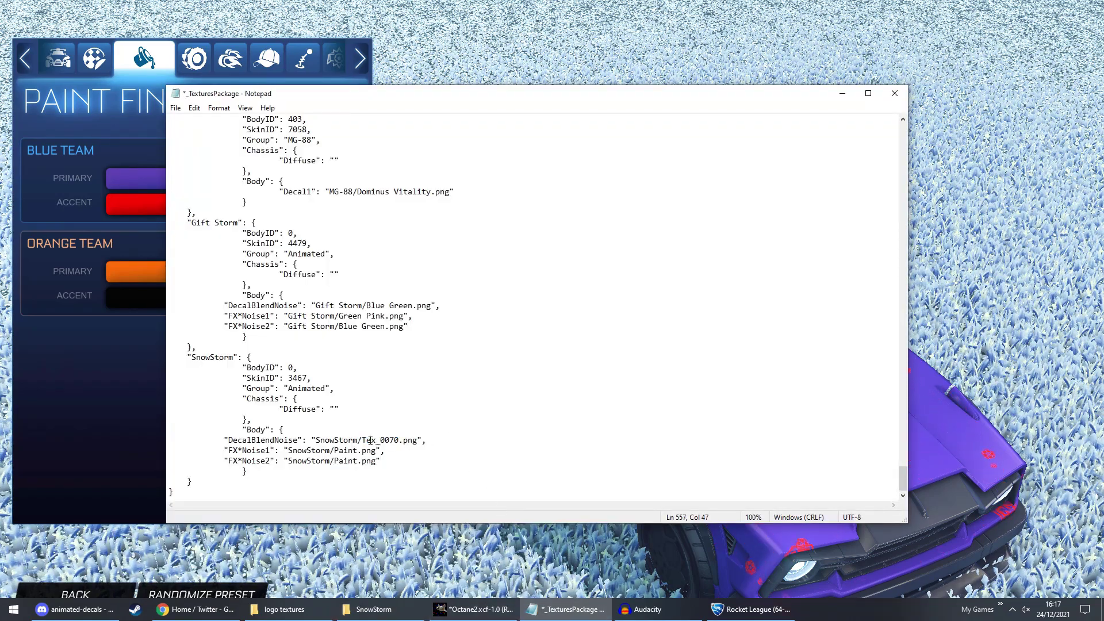
{"action": "left_click", "coordinate": [176, 108]}
{"action": "left_click", "coordinate": [195, 157]}
Run acplugin_reloaddecals in the BakkesMod console to reload all decals.
{"action": "left_click", "coordinate": [501, 55]}
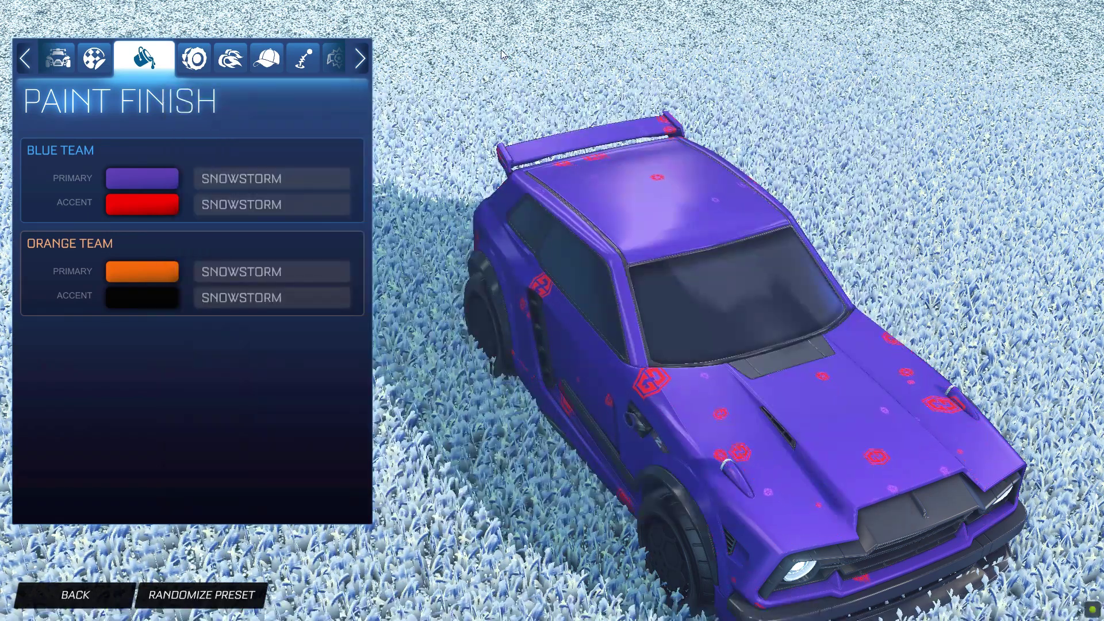
{"action": "key", "text": "F6"}
{"action": "type", "text": "acplugin_reloaddecals"}
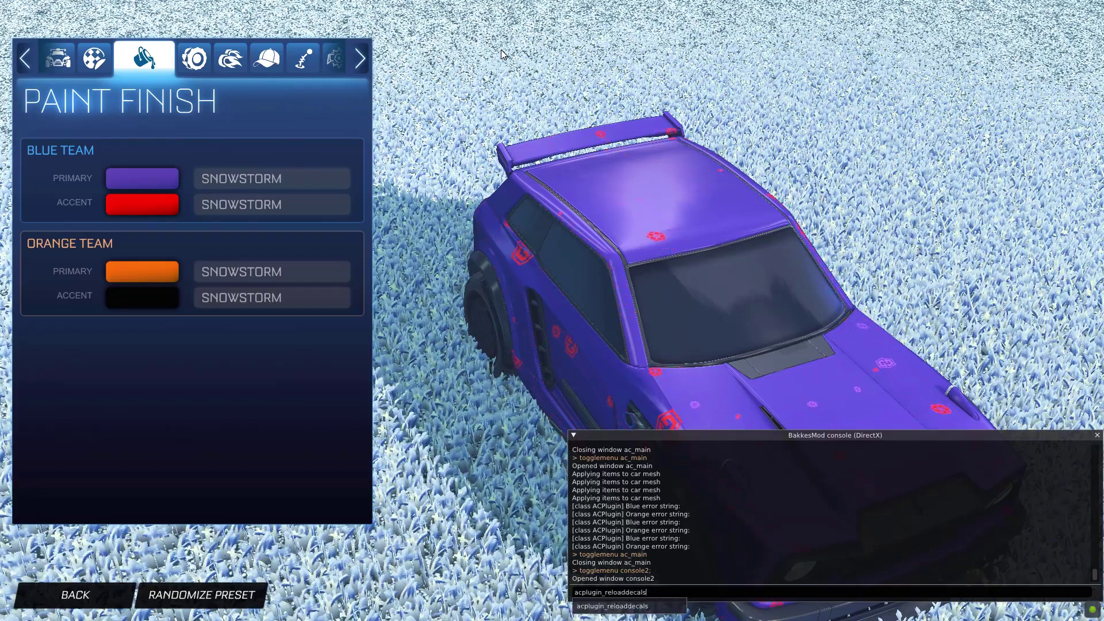
{"action": "key", "text": "Return"}
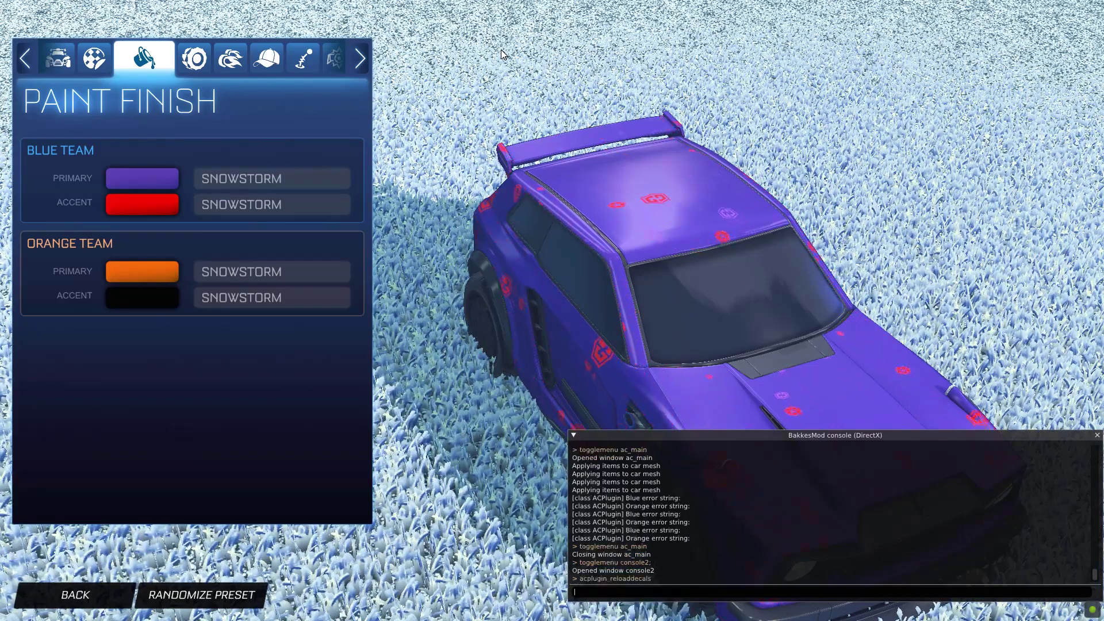
{"action": "left_click", "coordinate": [1096, 435]}
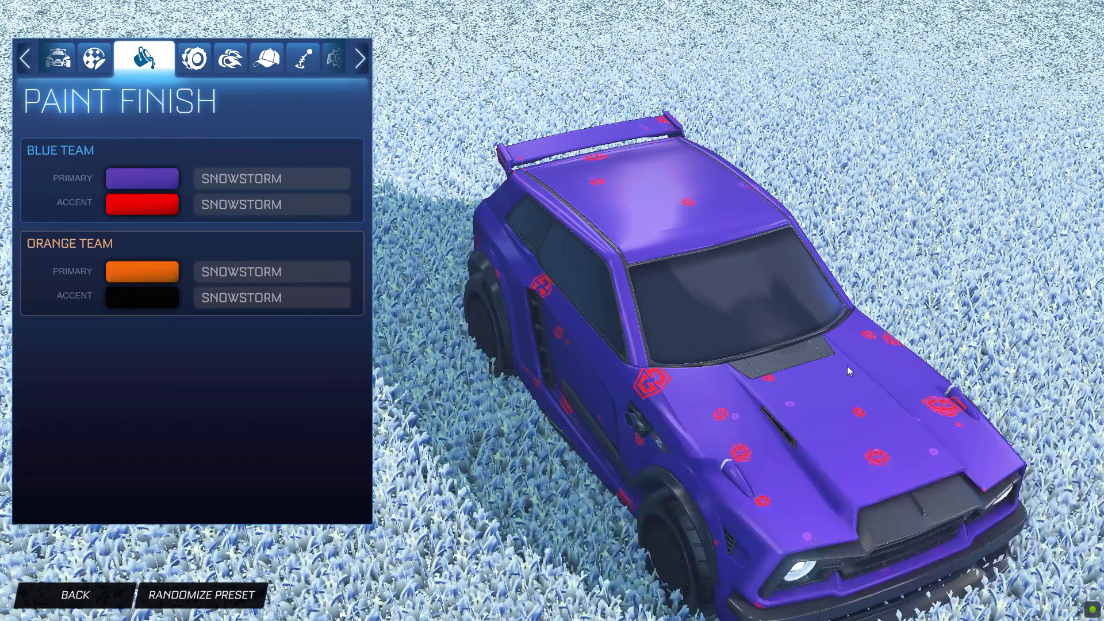
Refresh the SnowStorm decal in AlphaConsole so the car shows the updated textures.
{"action": "key", "text": "F5"}
{"action": "left_click", "coordinate": [681, 396]}
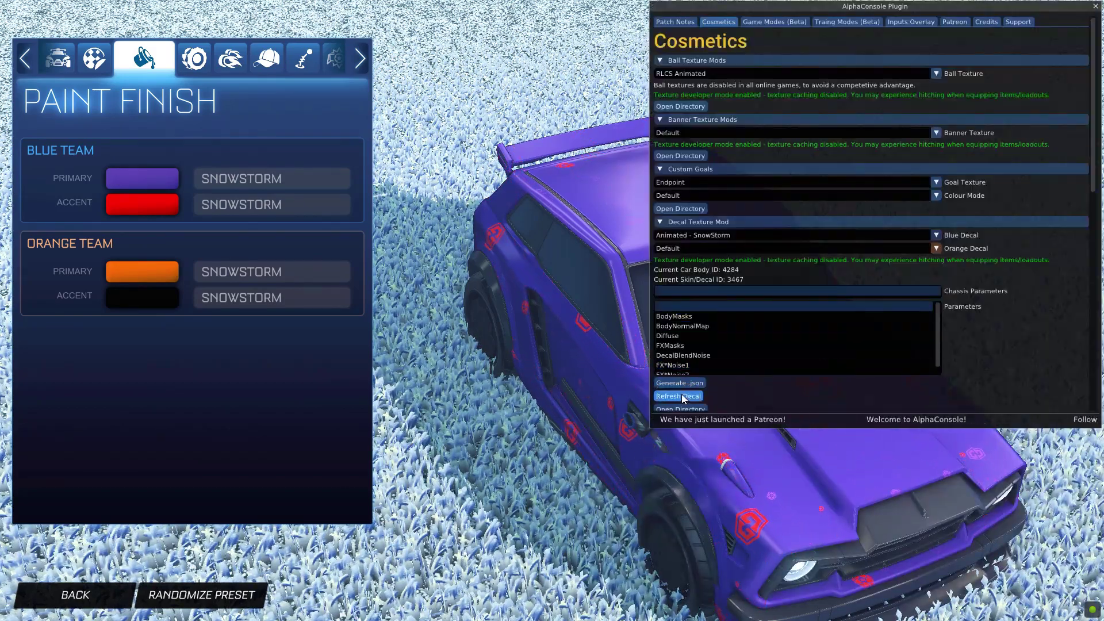
{"action": "left_click", "coordinate": [1093, 7]}
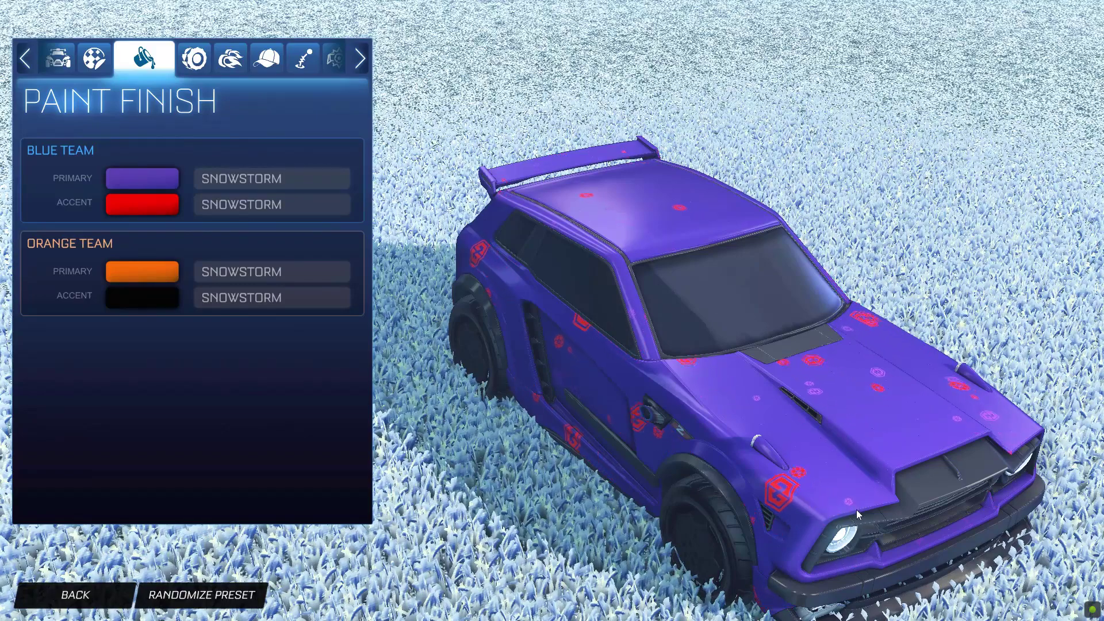
Set the Blue Team primary colour to vivid blue and the accent to white.
{"action": "left_click", "coordinate": [126, 175]}
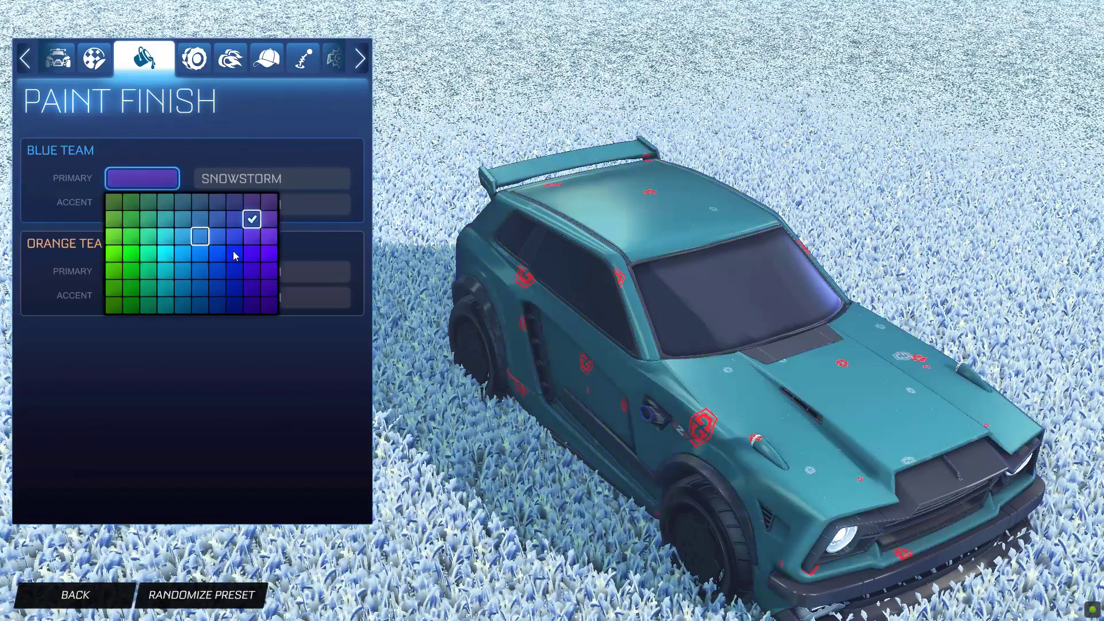
{"action": "left_click", "coordinate": [234, 253]}
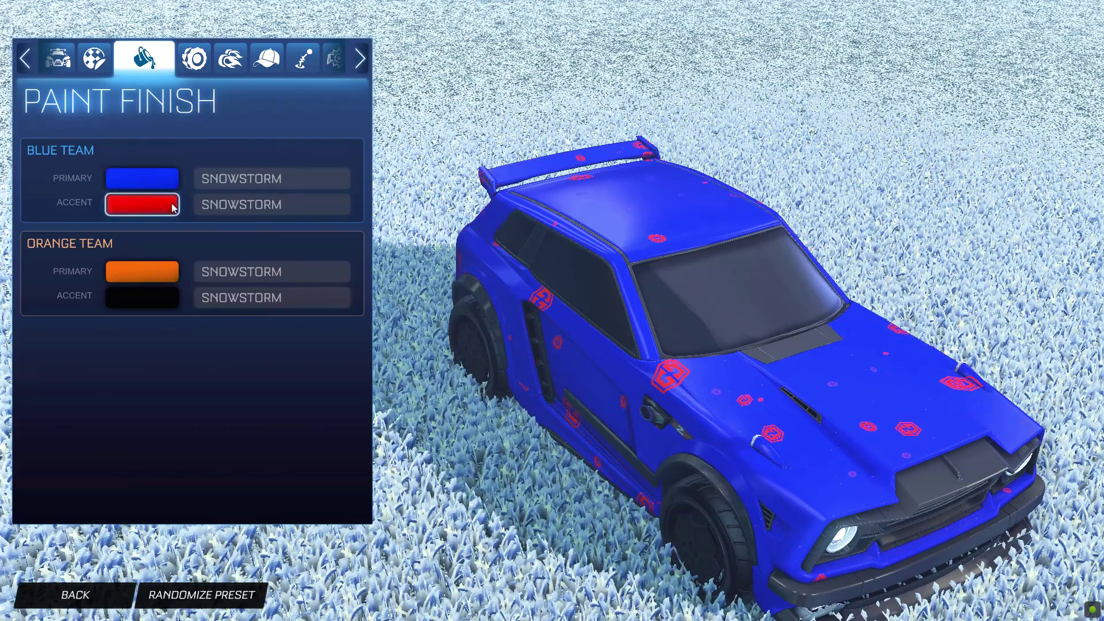
{"action": "left_click", "coordinate": [112, 205]}
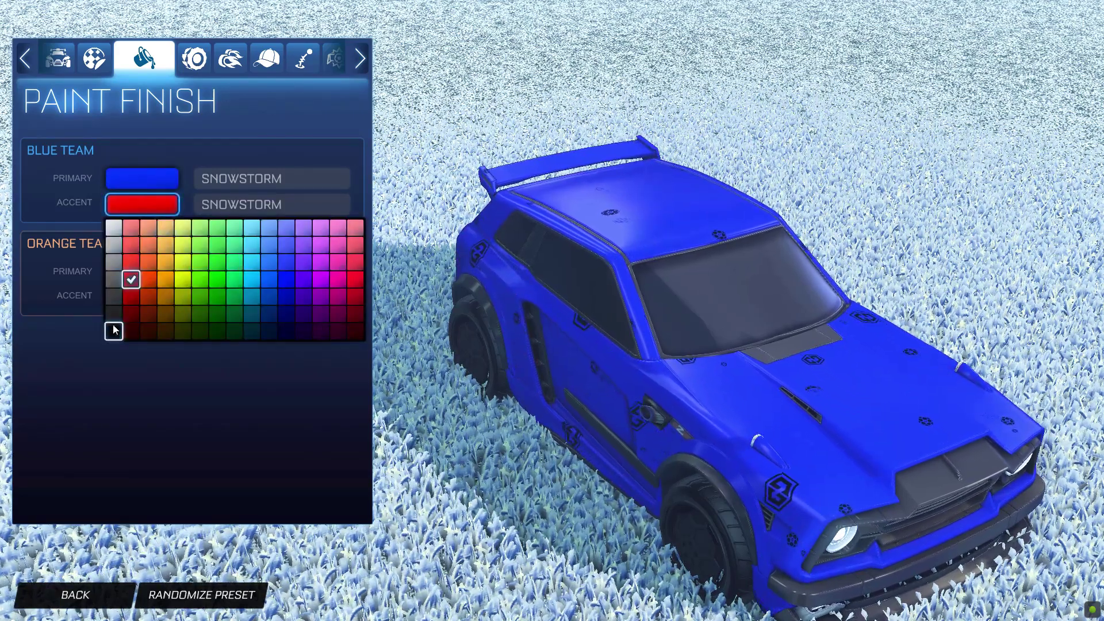
{"action": "left_click", "coordinate": [115, 226]}
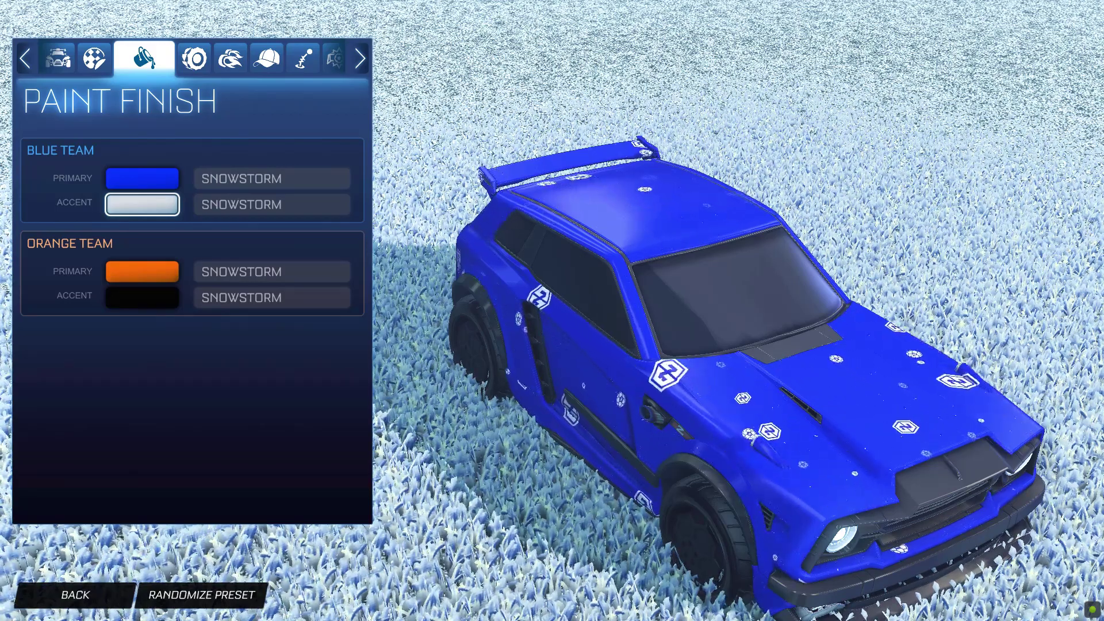
{"action": "key", "text": "alt+Tab"}
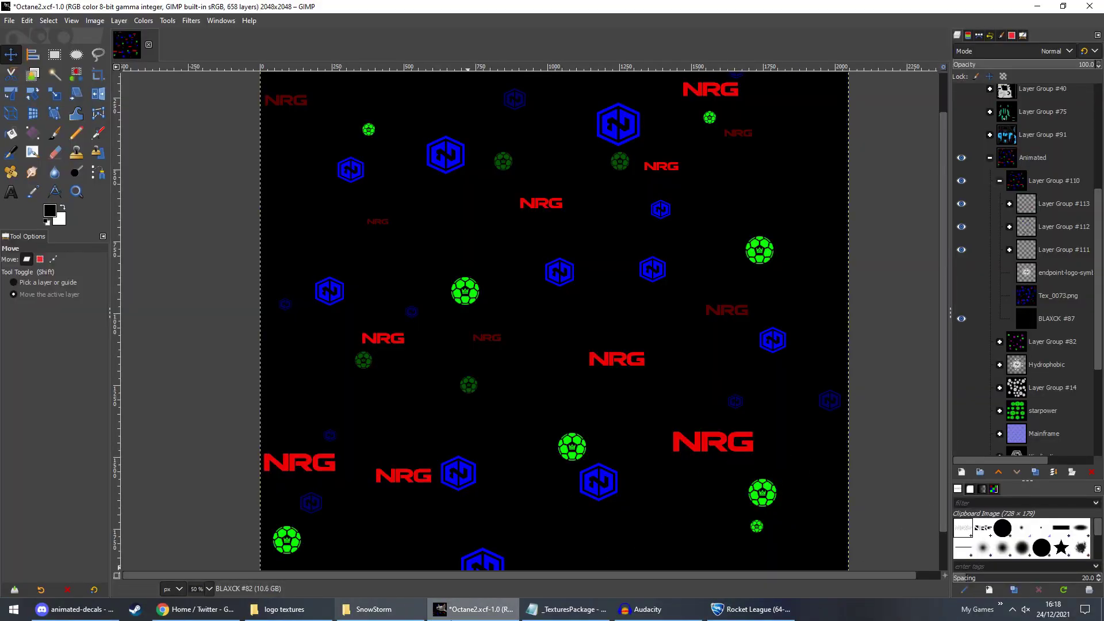
{"action": "left_click", "coordinate": [374, 609]}
{"action": "double_click", "coordinate": [393, 198]}
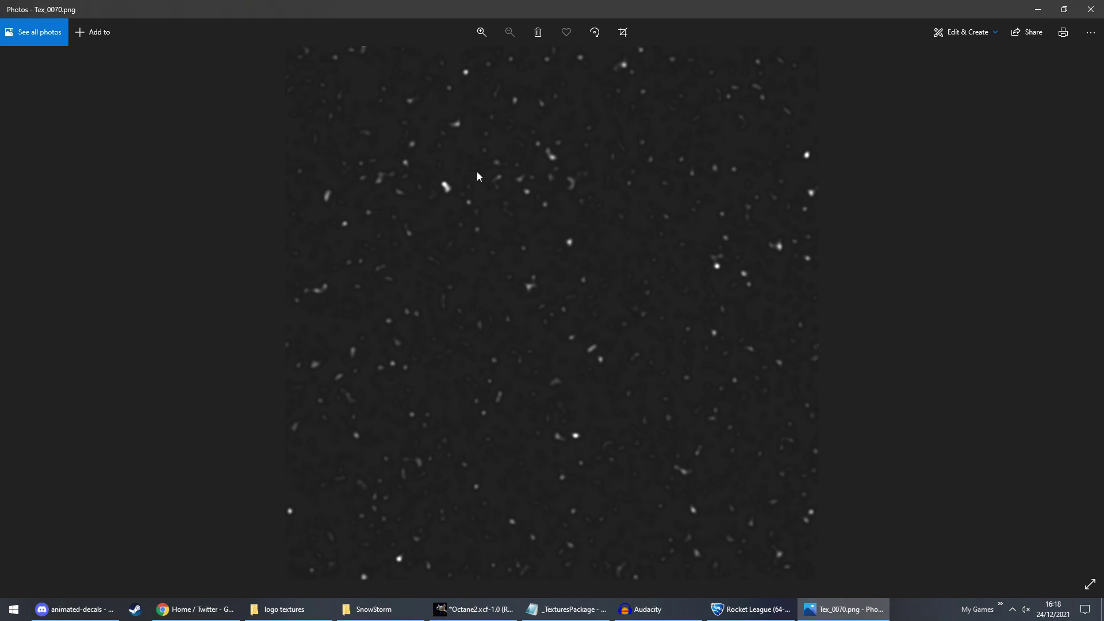
{"action": "left_click", "coordinate": [743, 610]}
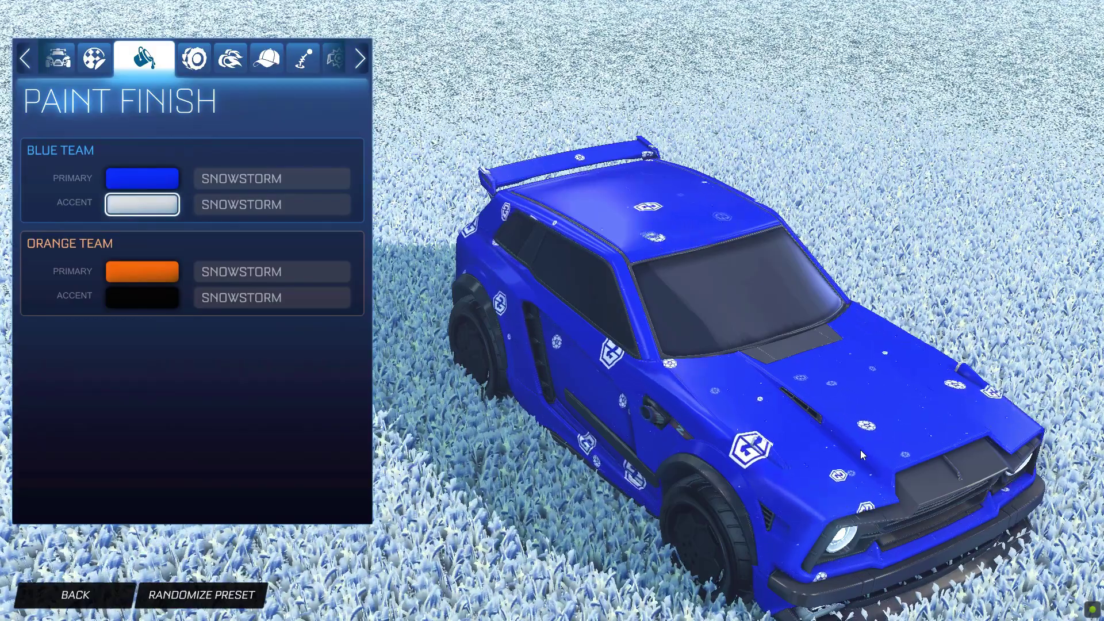
Spin the blue car on the turntable to show its left side with the white logos and snow specks.
{"action": "left_click_drag", "start_coordinate": [860, 449], "coordinate": [716, 405]}
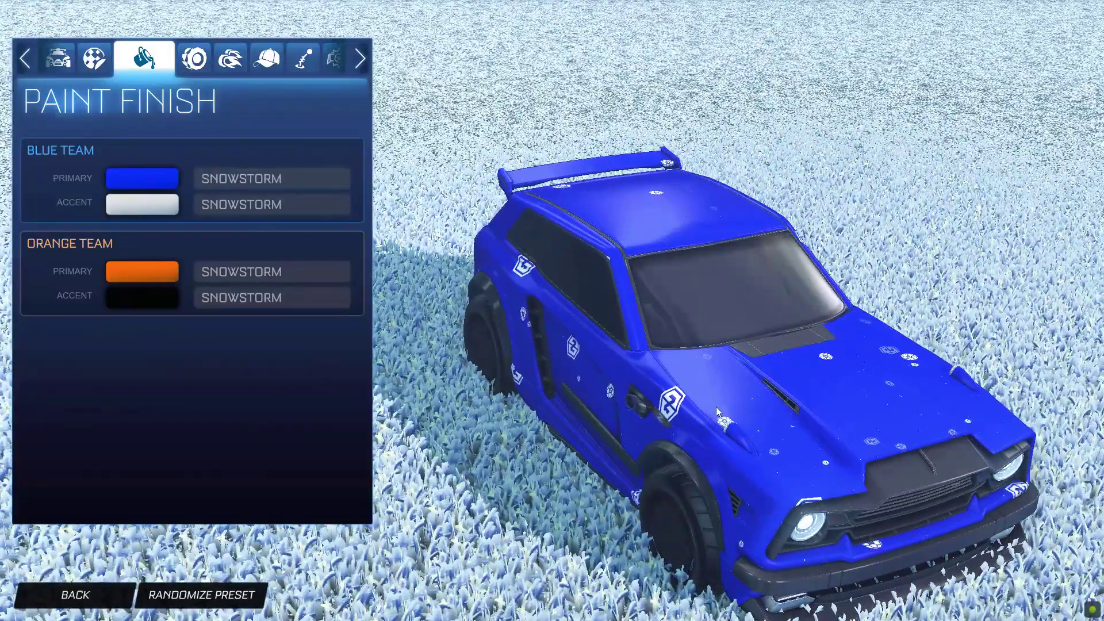